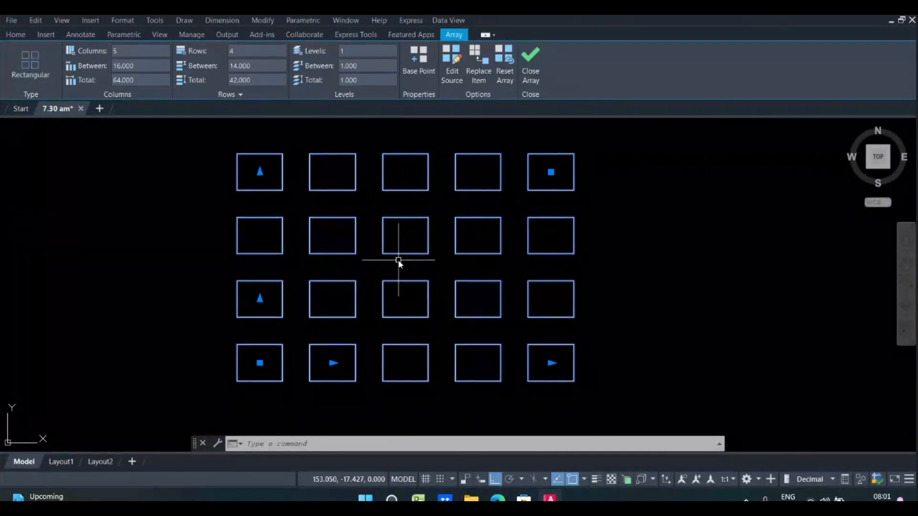
# Deselect the five-column, four-row array and undo it to return to the single source rectangle.
pyautogui.press('Escape')
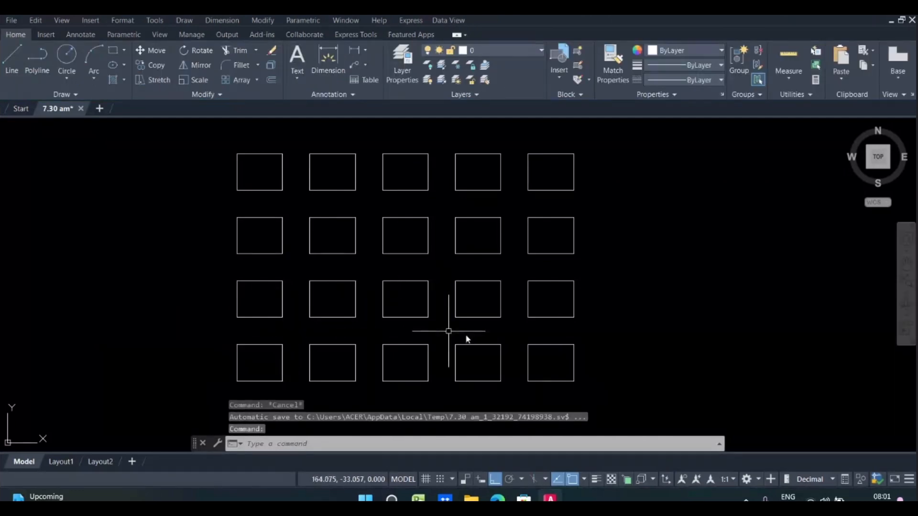
pyautogui.hotkey('ctrl', 'z')
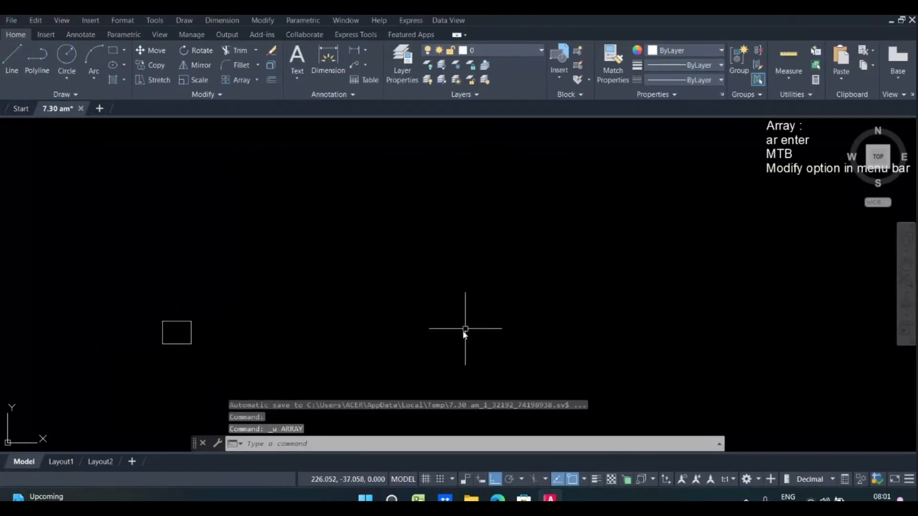
# Start a rectangular array of the single rectangle with the default 4 columns and 3 rows.
pyautogui.scroll(4, 167, 357)
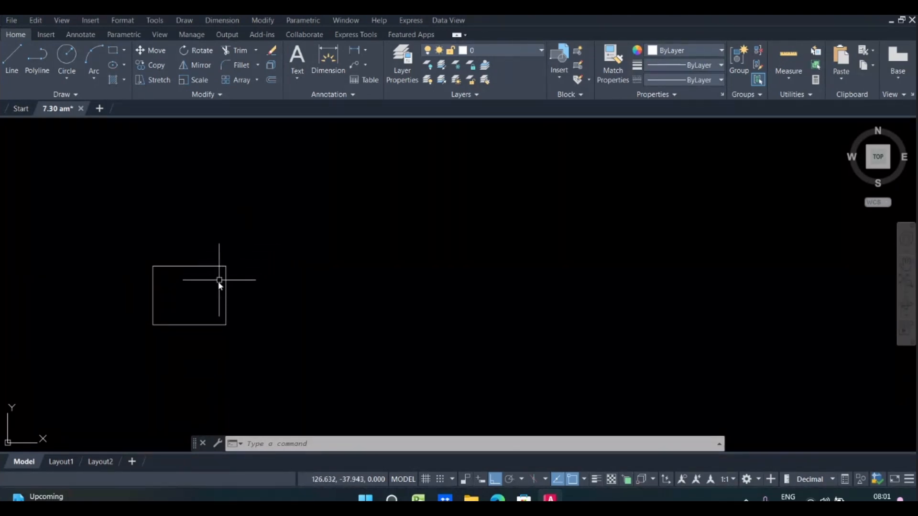
pyautogui.click(258, 80)
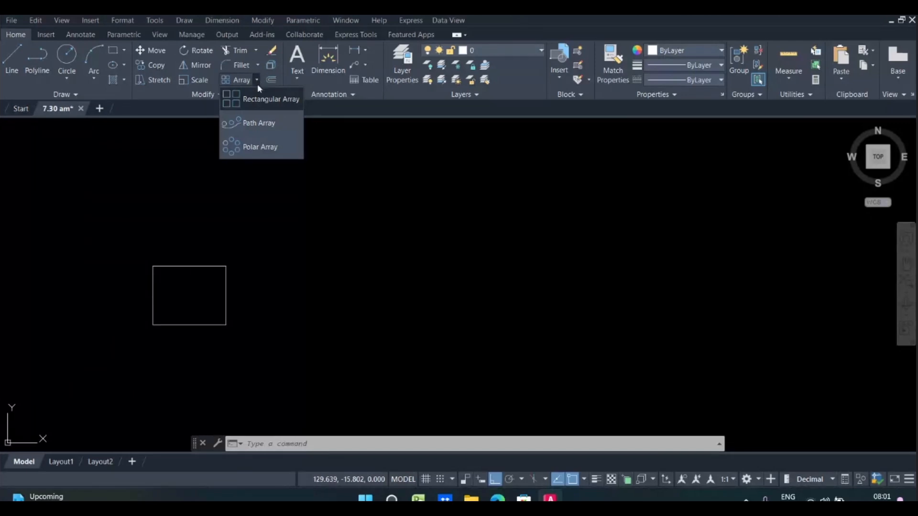
pyautogui.click(266, 109)
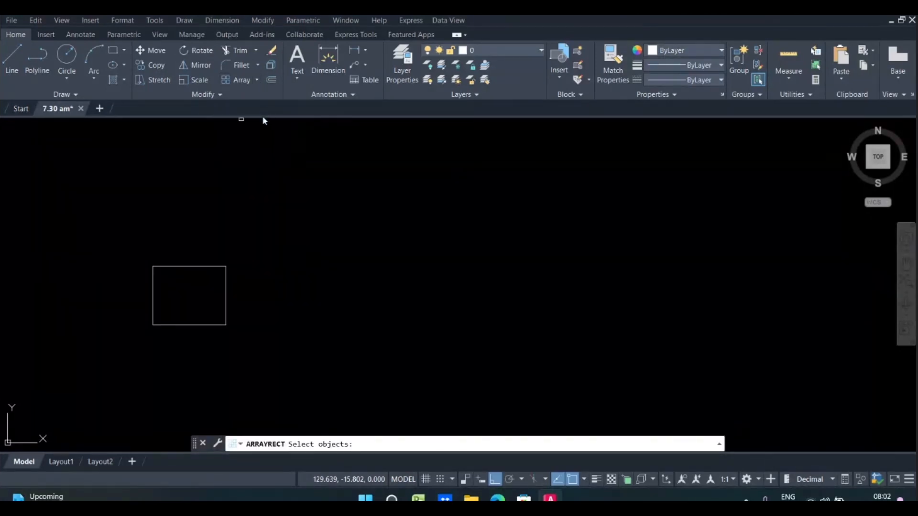
pyautogui.click(236, 259)
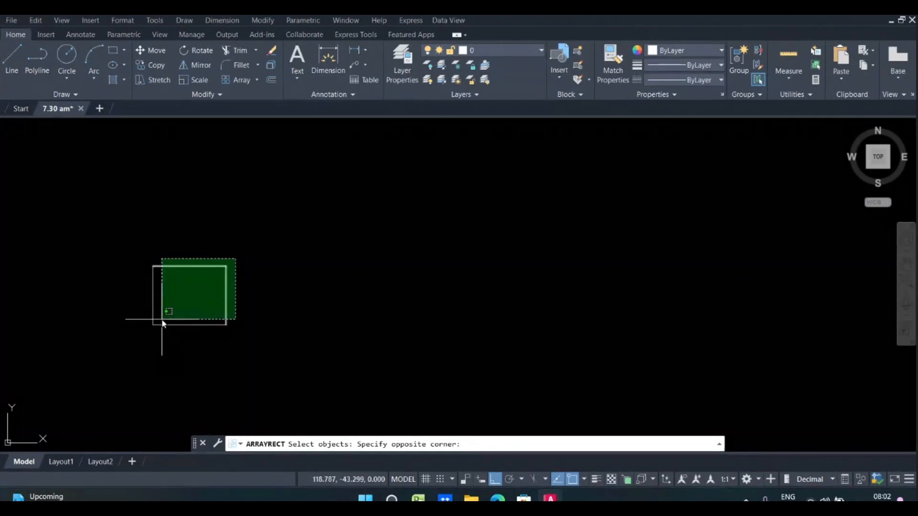
pyautogui.click(145, 332)
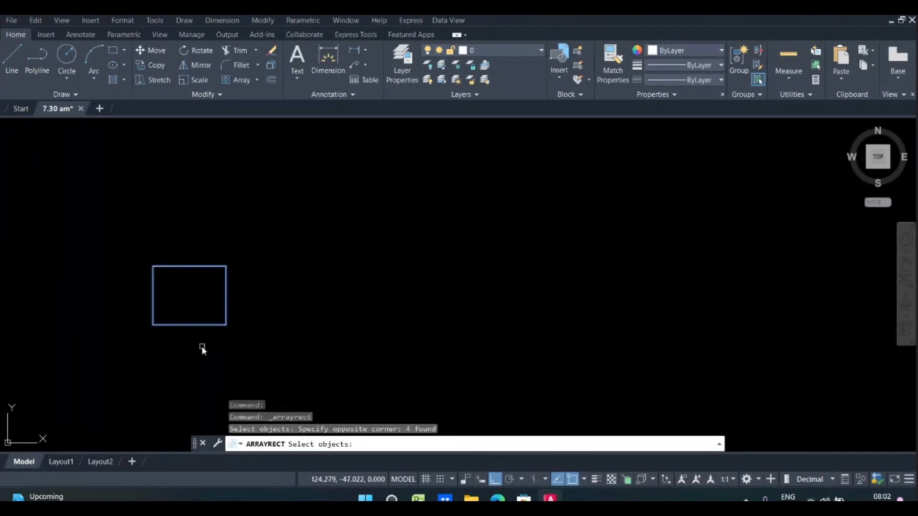
pyautogui.press('Return')
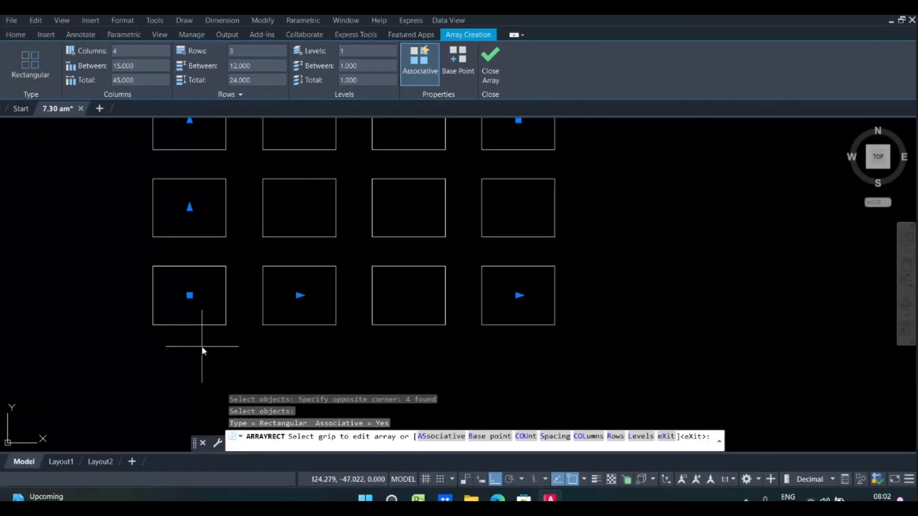
pyautogui.scroll(-2, 200, 349)
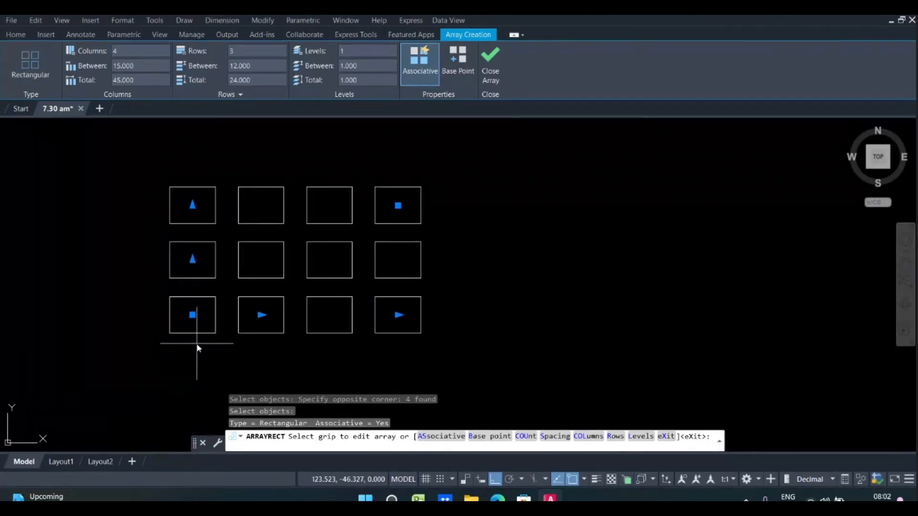
pyautogui.moveTo(199, 349); pyautogui.dragTo(267, 365, button='middle')
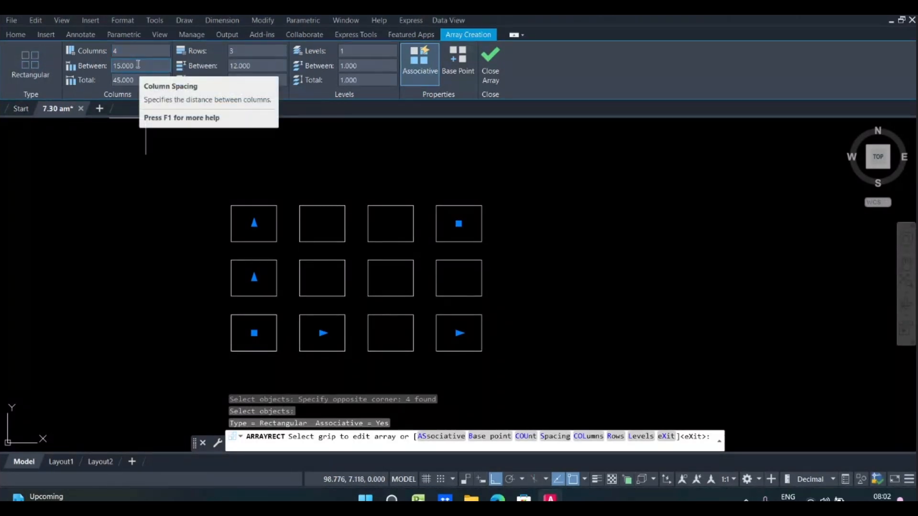
pyautogui.click(261, 51)
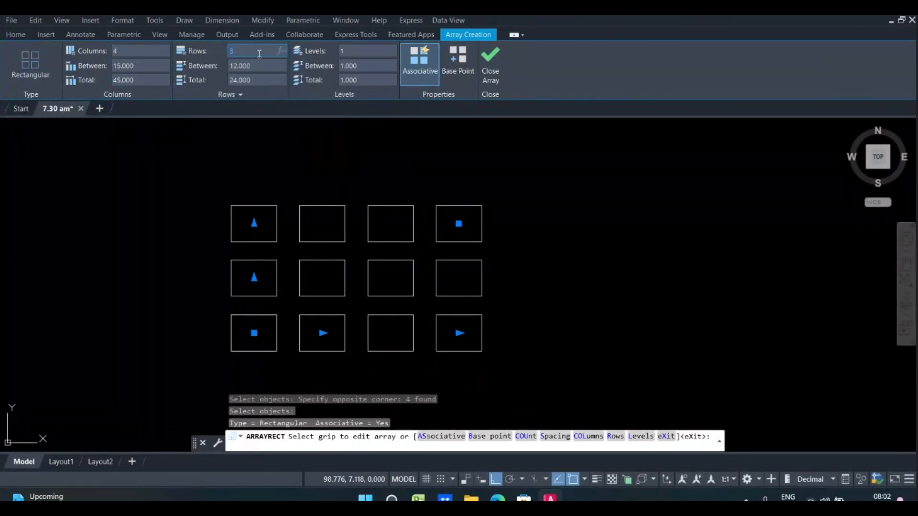
pyautogui.click(258, 67)
# Switch to the Google Meet window to check the meeting participants, and return to AutoCAD.
pyautogui.moveTo(498, 499)
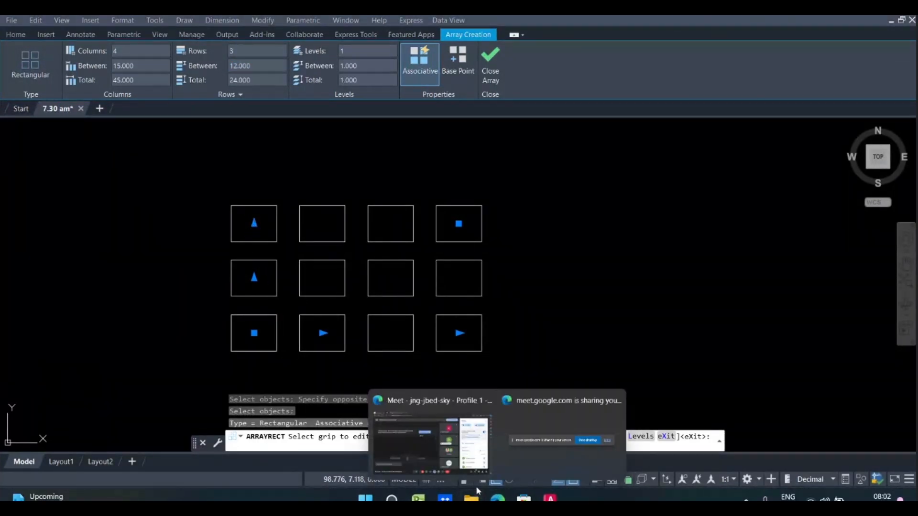
pyautogui.click(420, 464)
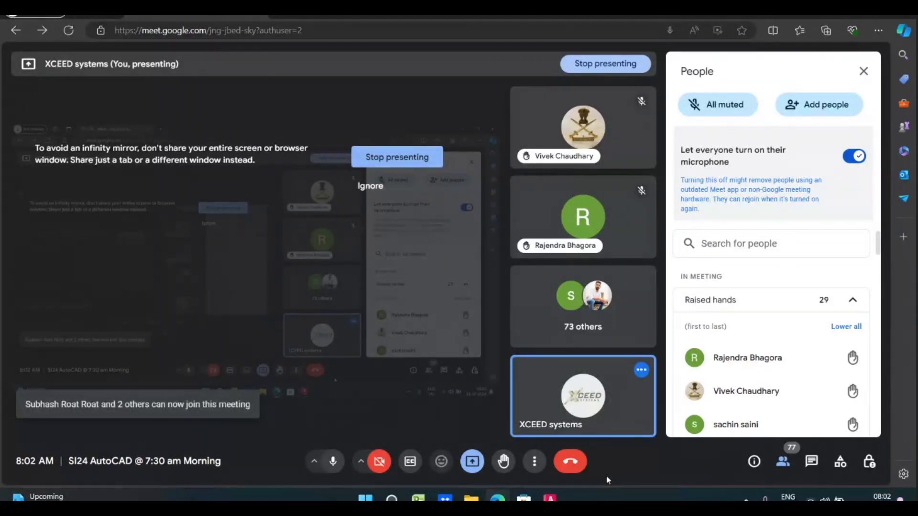
pyautogui.moveTo(550, 499)
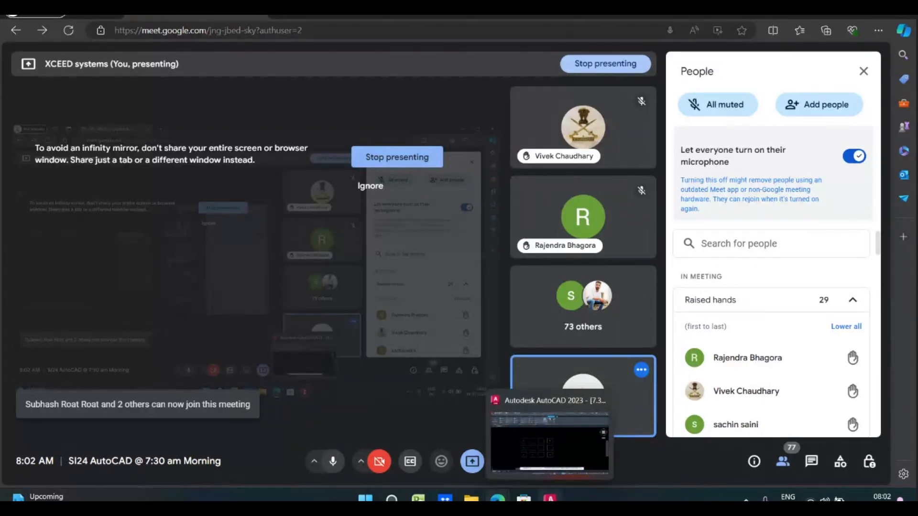
pyautogui.click(550, 440)
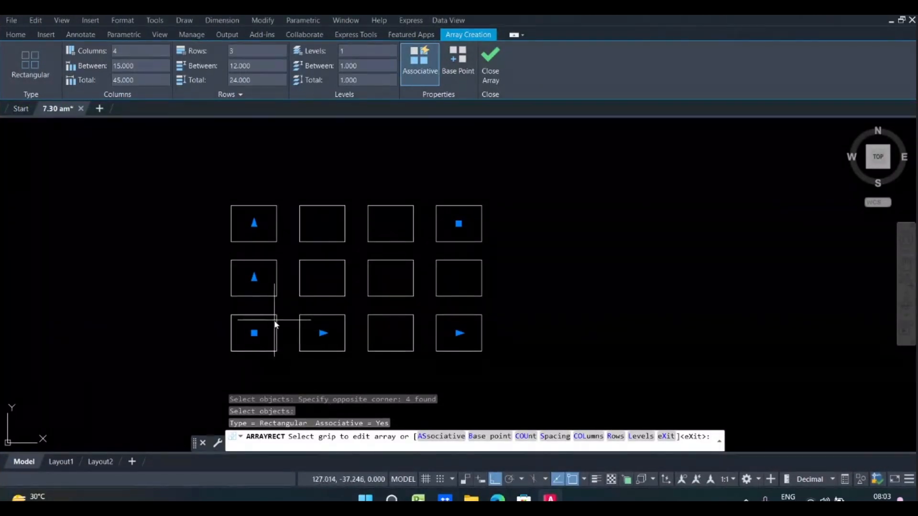
# Cancel the rectangular array in progress and undo the command.
pyautogui.press('Escape')
pyautogui.press('Escape')
pyautogui.hotkey('ctrl', 'z')
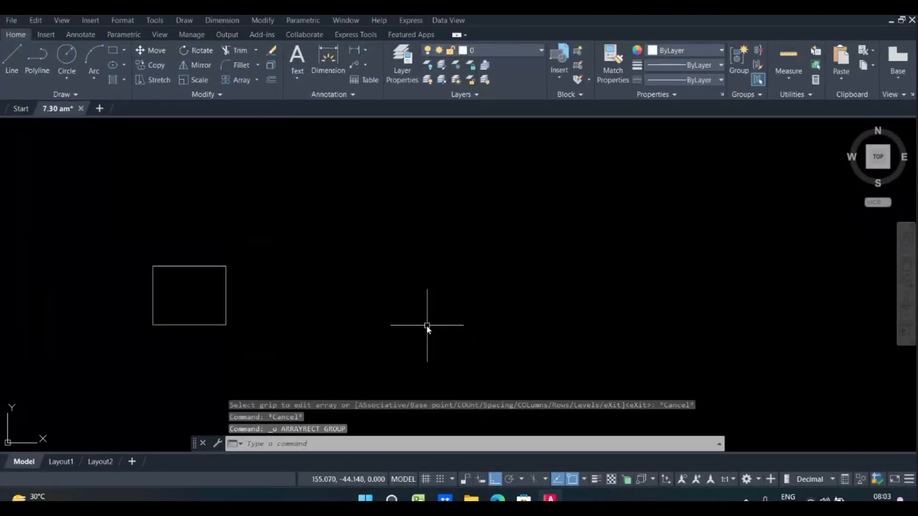
# Start a rectangular array of the rectangle's four lines, keeping the default 4 columns and 3 rows.
pyautogui.moveTo(302, 320); pyautogui.dragTo(342, 344, button='middle')
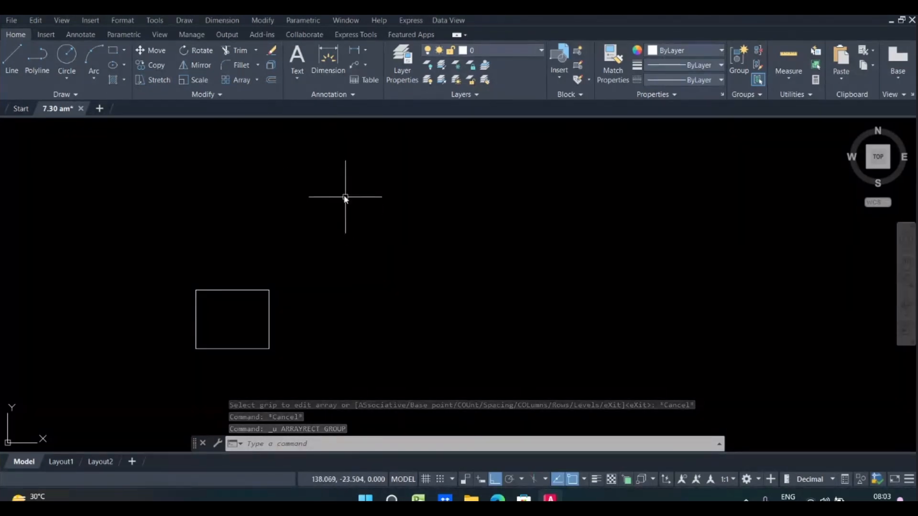
pyautogui.click(258, 81)
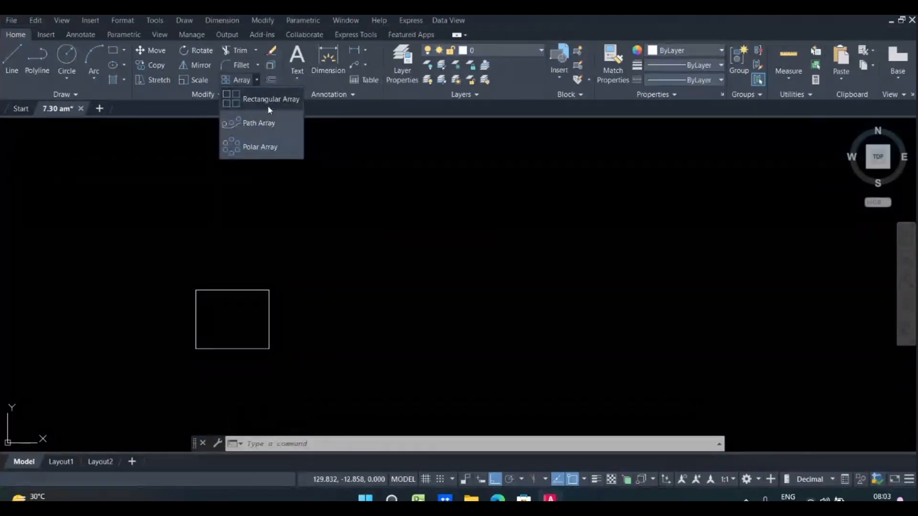
pyautogui.click(270, 99)
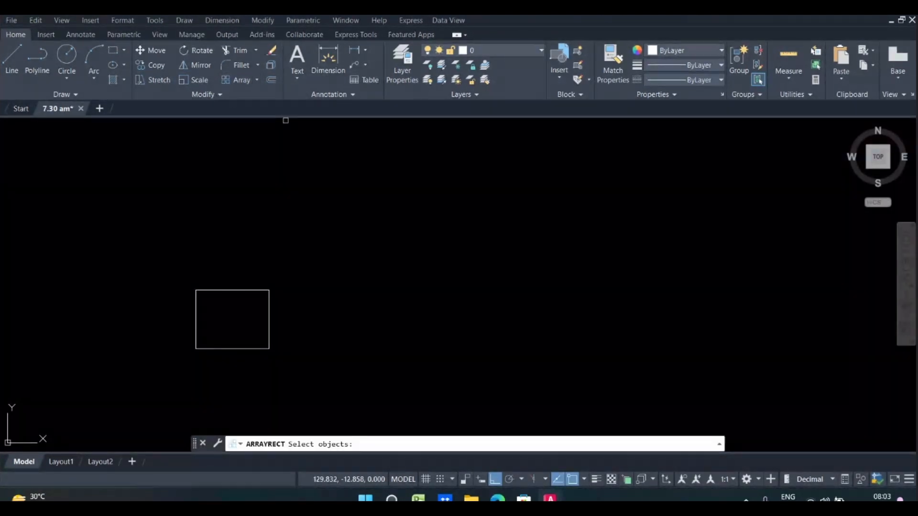
pyautogui.click(279, 279)
pyautogui.click(152, 395)
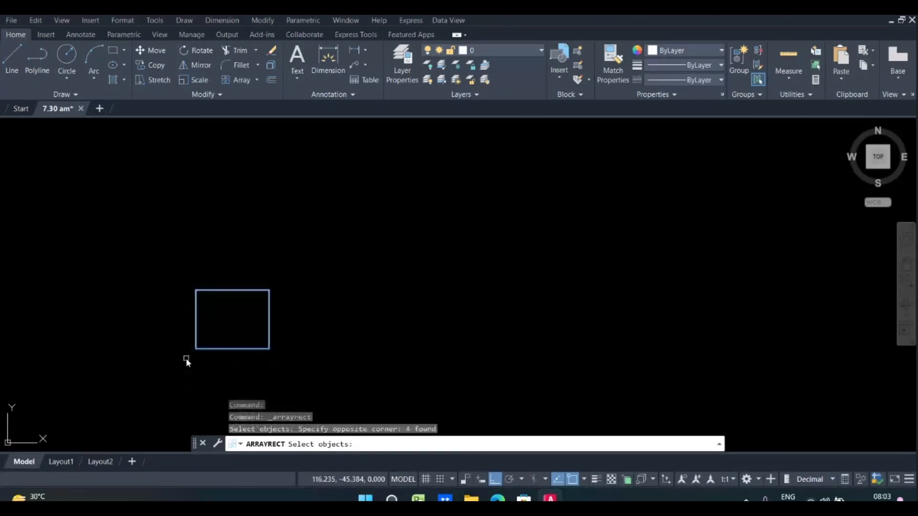
pyautogui.press('Return')
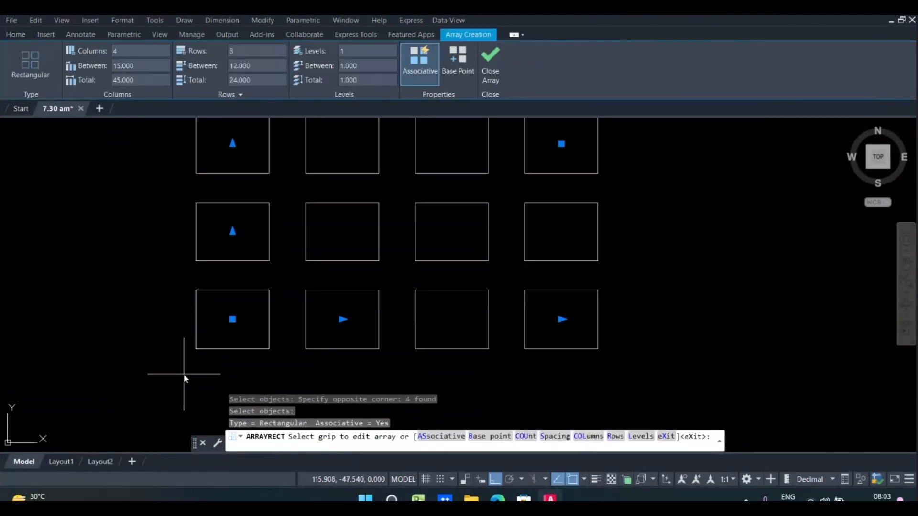
pyautogui.scroll(-2, 201, 358)
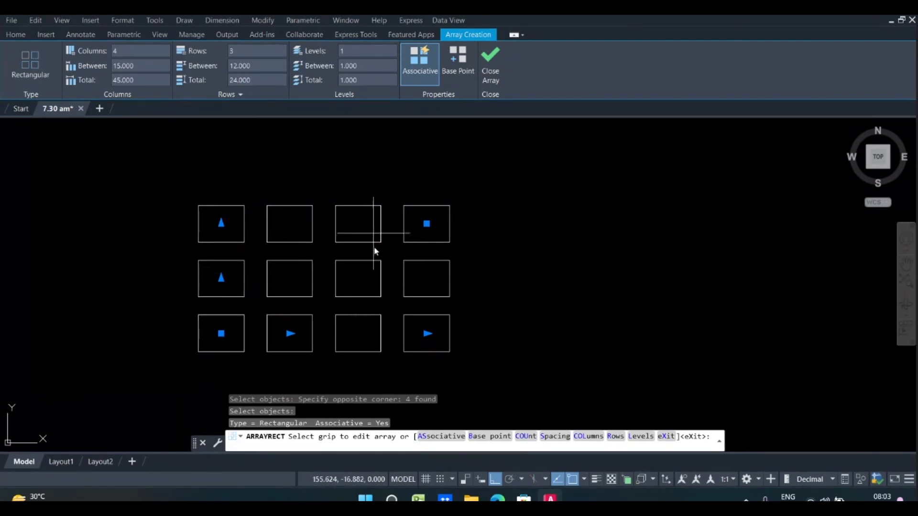
# Make the array non-associative with 2 levels spaced 3 apart, and finish it.
pyautogui.click(128, 50)
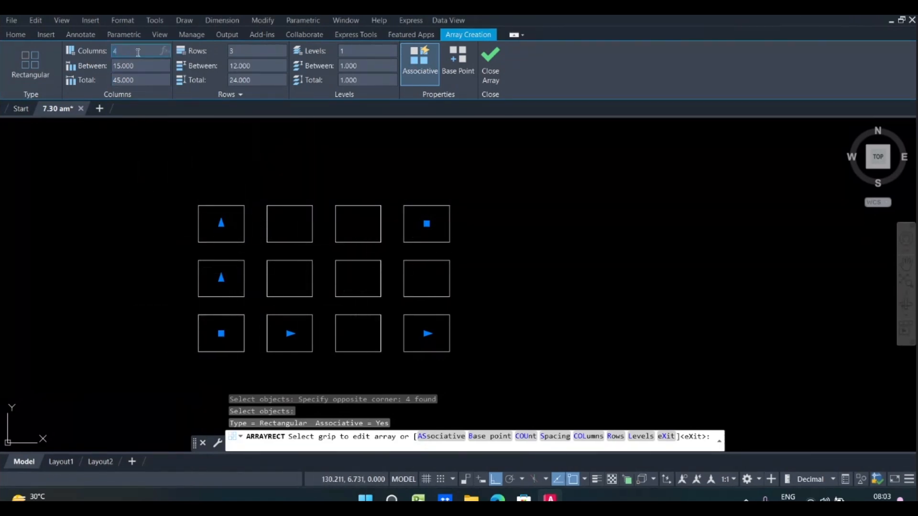
pyautogui.click(243, 53)
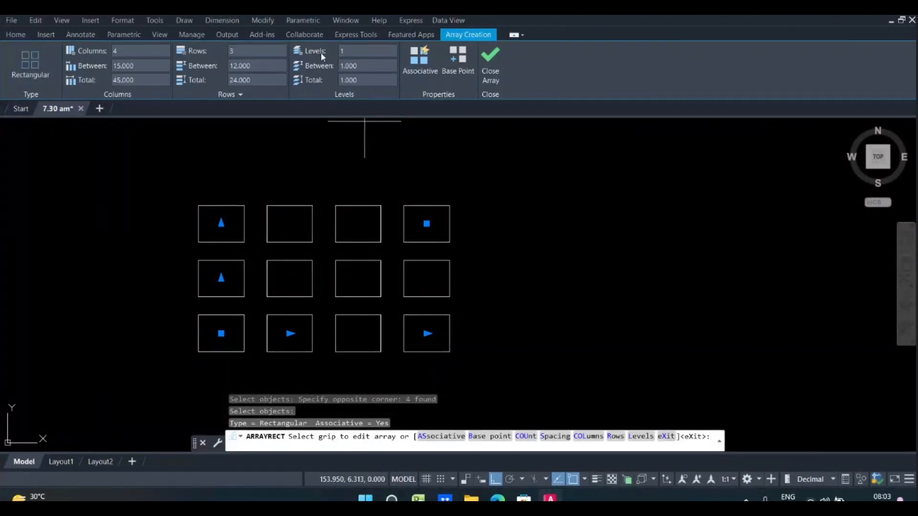
pyautogui.click(357, 50)
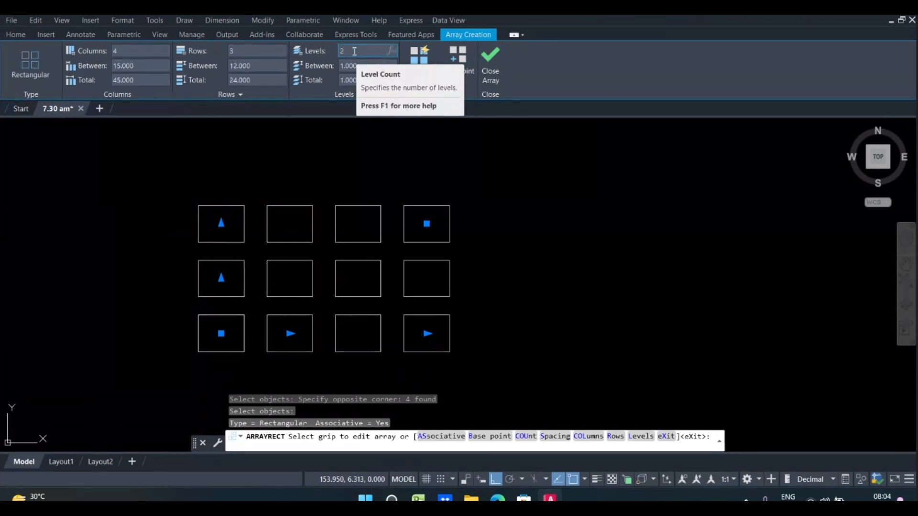
pyautogui.click(354, 51)
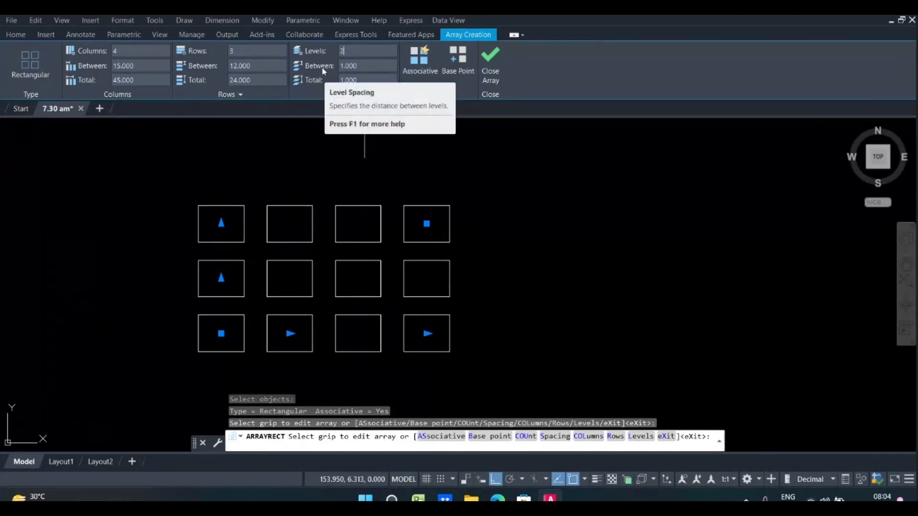
pyautogui.press('Tab')
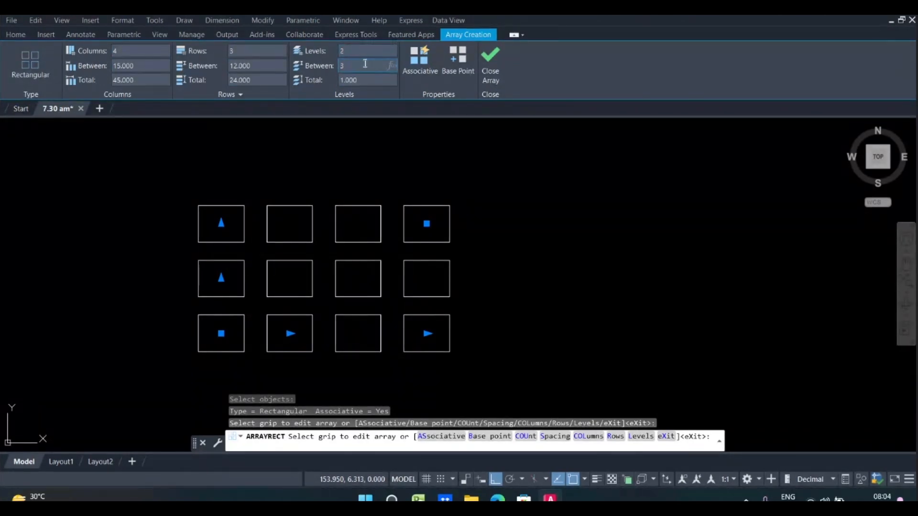
pyautogui.press('Return')
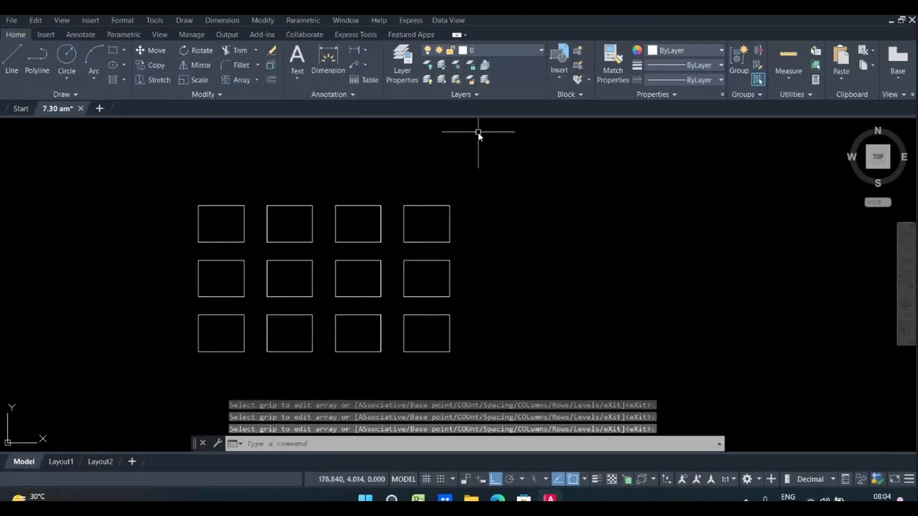
pyautogui.press('Escape')
# Check whether individual edges of the rectangle in the array's top-right corner can be selected separately, and clear the selection.
pyautogui.click(436, 206)
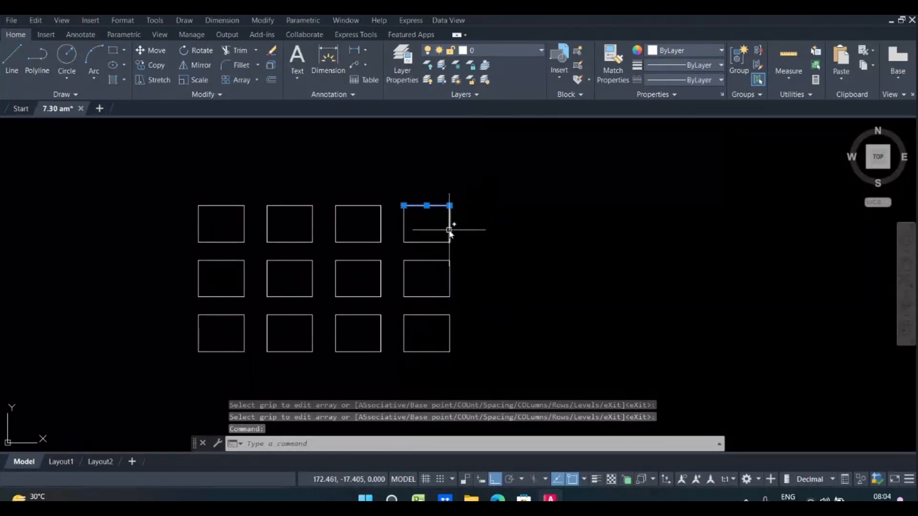
pyautogui.click(449, 230)
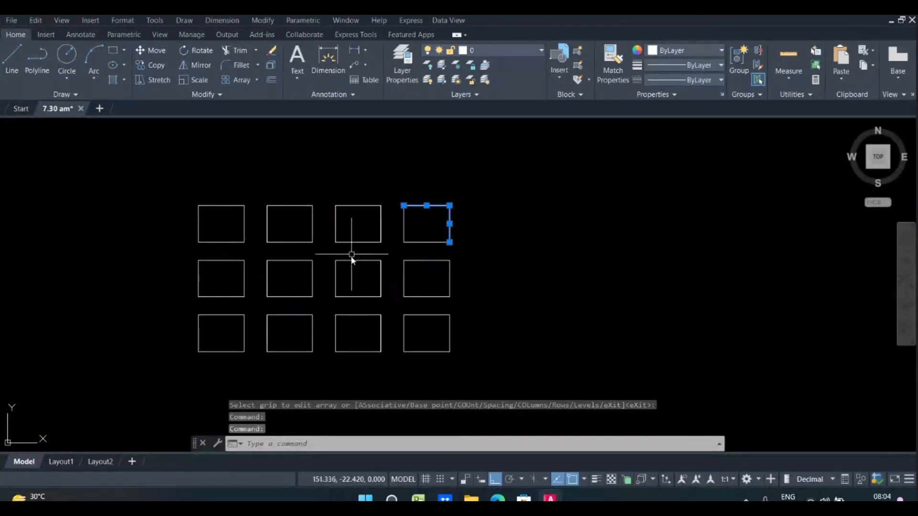
pyautogui.press('Escape')
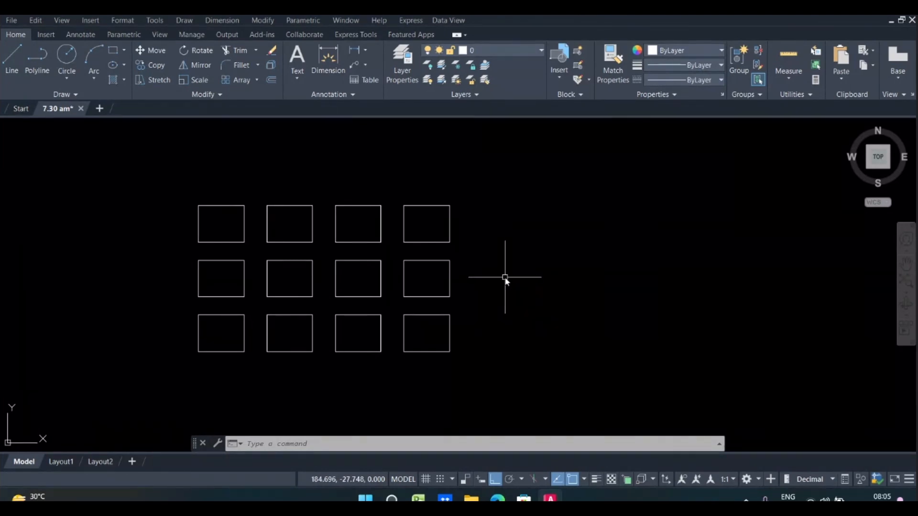
# Orbit around the array to examine its two levels and their vertical spacing from front and oblique angles.
pyautogui.keyDown('shift'); pyautogui.moveTo(509, 294); pyautogui.dragTo(593, 248, button='middle'); pyautogui.keyUp('shift')
pyautogui.keyDown('shift'); pyautogui.moveTo(593, 248); pyautogui.dragTo(593, 249); pyautogui.keyUp('shift')
pyautogui.keyDown('shift'); pyautogui.moveTo(593, 249); pyautogui.dragTo(592, 249, button='middle'); pyautogui.keyUp('shift')
pyautogui.scroll(2, 413, 281)
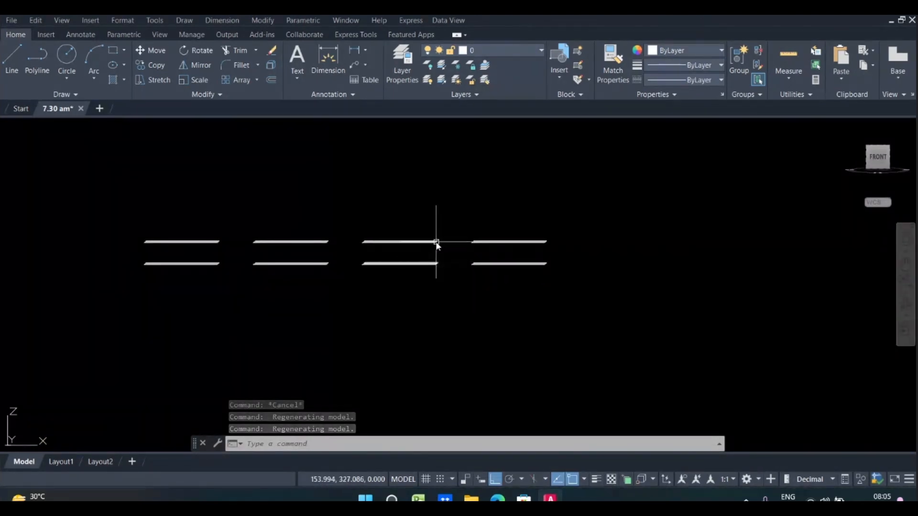
pyautogui.moveTo(334, 272)
pyautogui.keyDown('shift'); pyautogui.mouseDown(button='middle')
pyautogui.moveTo(279, 324)
pyautogui.moveTo(263, 361)
pyautogui.mouseUp(button='middle'); pyautogui.keyUp('shift')
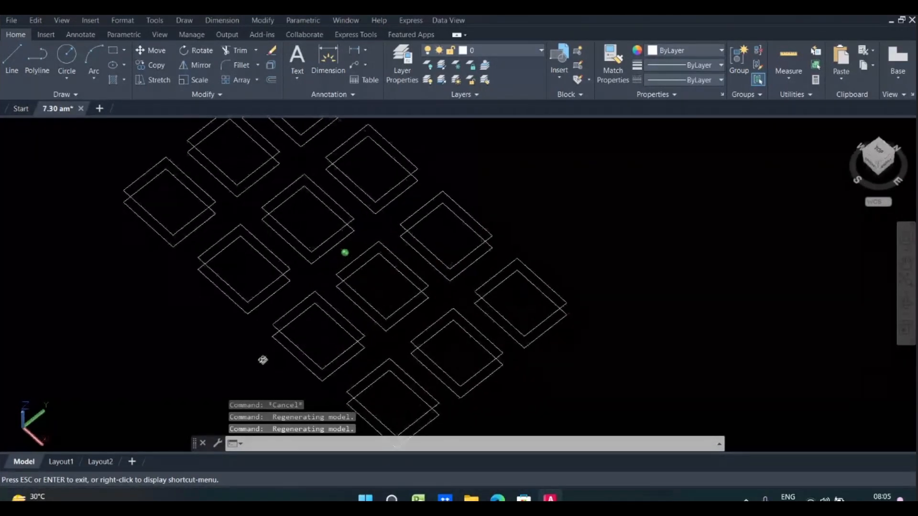
pyautogui.keyDown('shift'); pyautogui.moveTo(178, 284); pyautogui.dragTo(216, 208, button='middle'); pyautogui.keyUp('shift')
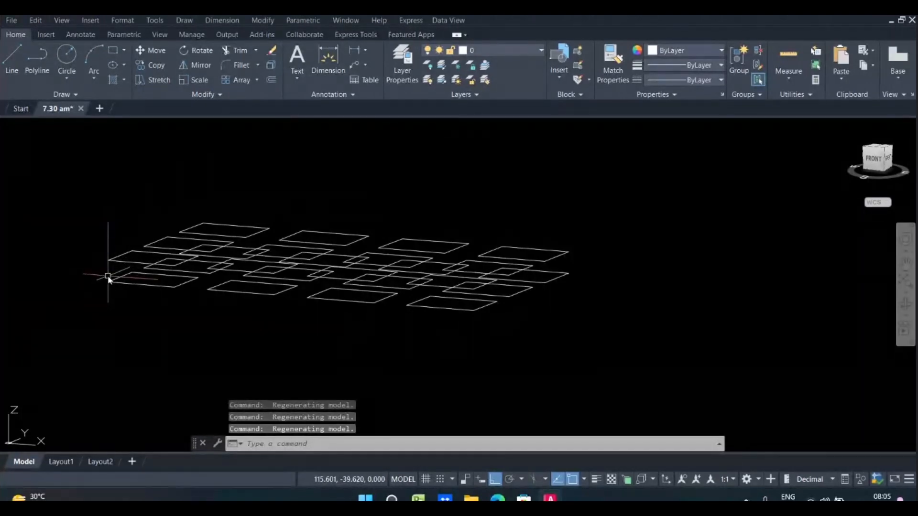
pyautogui.keyDown('shift'); pyautogui.moveTo(142, 286); pyautogui.dragTo(185, 273, button='middle'); pyautogui.keyUp('shift')
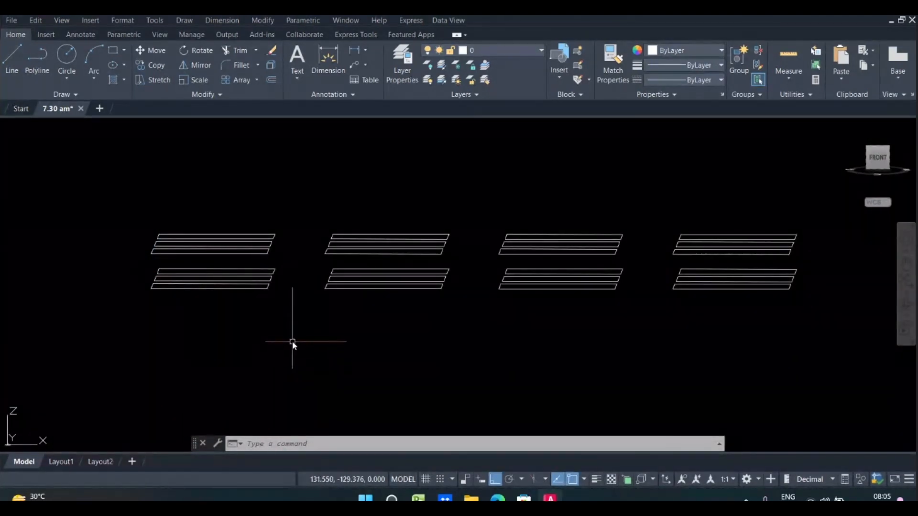
# Undo the view changes and the rectangular array, returning to the single rectangle in top view.
pyautogui.keyDown('shift'); pyautogui.moveTo(287, 333); pyautogui.dragTo(254, 352, button='middle'); pyautogui.keyUp('shift')
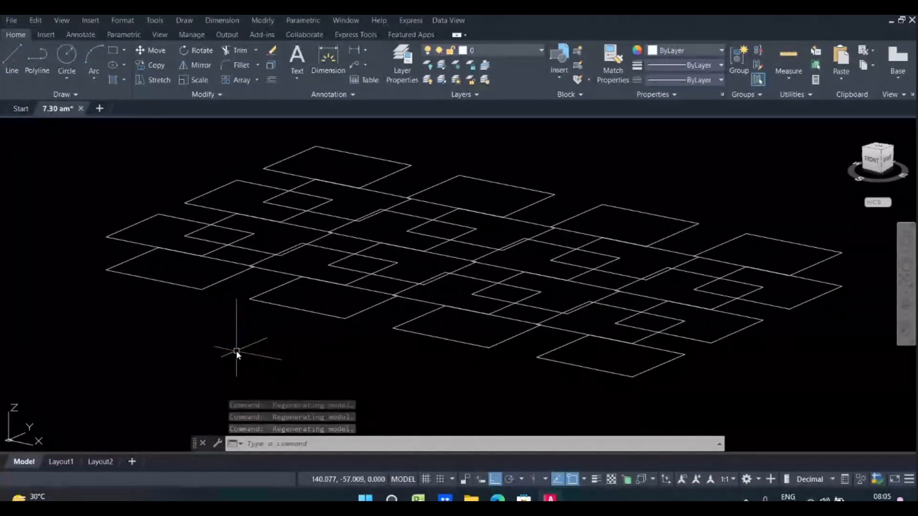
pyautogui.hotkey('ctrl', 'z')
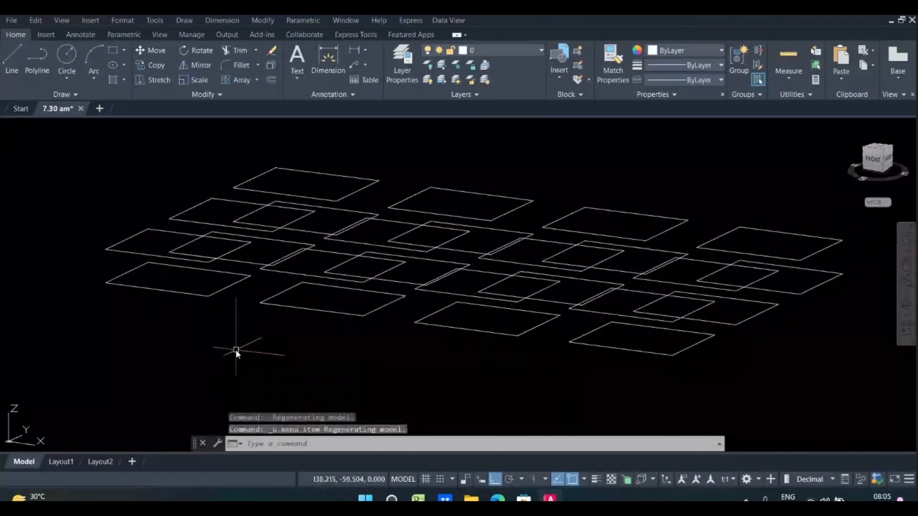
pyautogui.hotkey('ctrl', 'z')
pyautogui.hotkey('ctrl', 'z')
pyautogui.hotkey('ctrl', 'z')
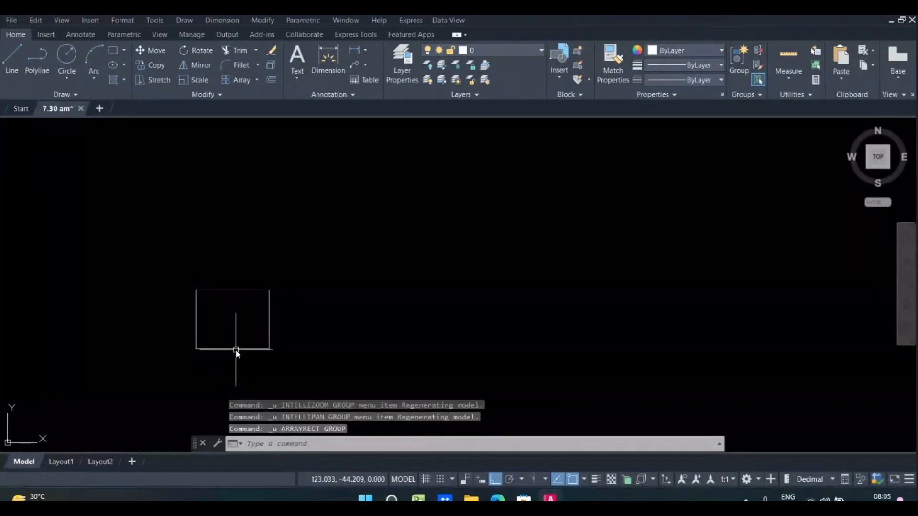
# Delete the remaining rectangle from the drawing.
pyautogui.scroll(-5, 230, 316)
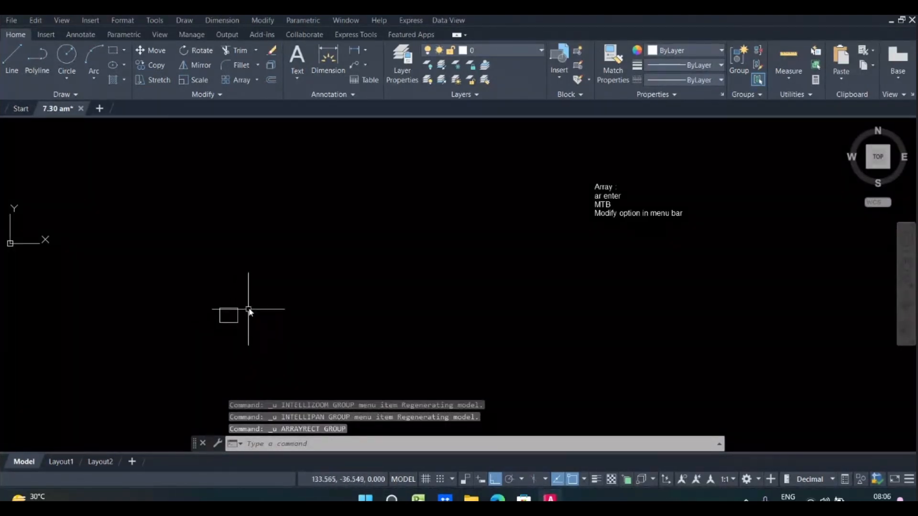
pyautogui.click(251, 298)
pyautogui.click(219, 337)
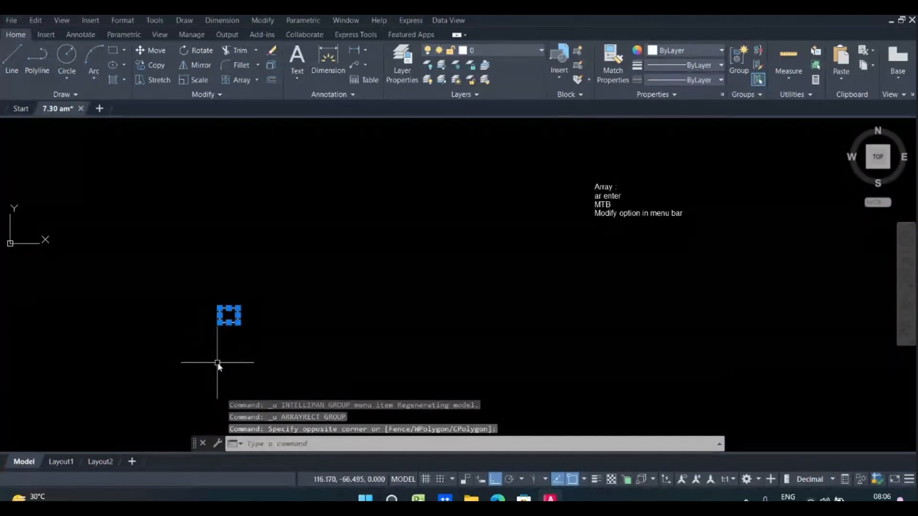
pyautogui.press('Delete')
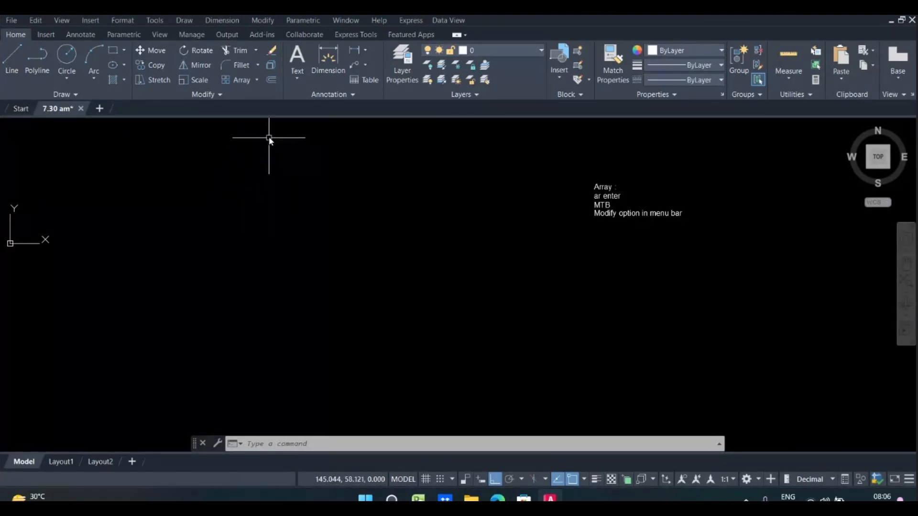
pyautogui.click(256, 80)
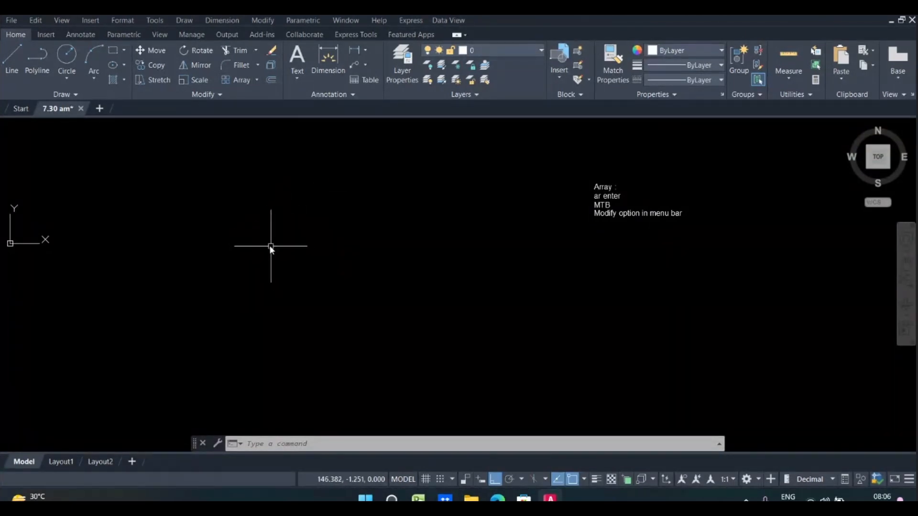
# Draw a circle centred at the origin 0,0 with a radius of 40.
pyautogui.scroll(-4, 266, 241)
pyautogui.moveTo(257, 246); pyautogui.dragTo(296, 298, button='middle')
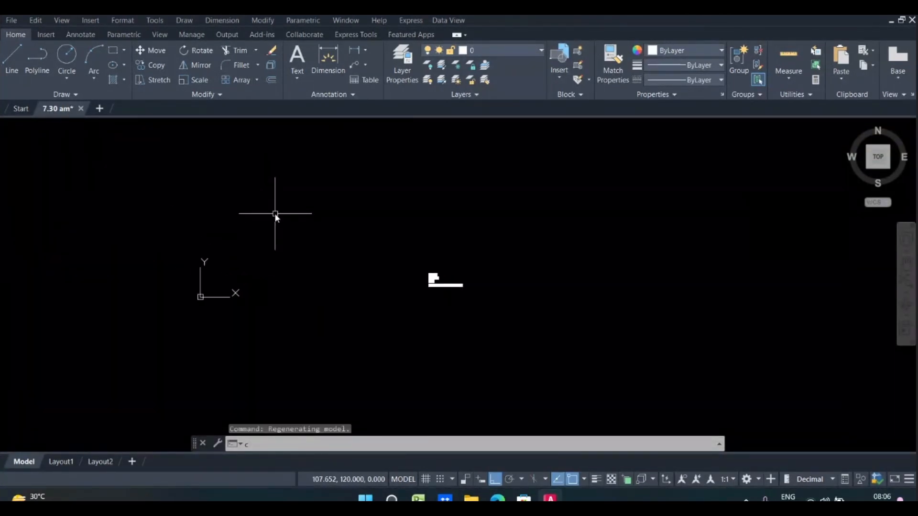
pyautogui.press('Return')
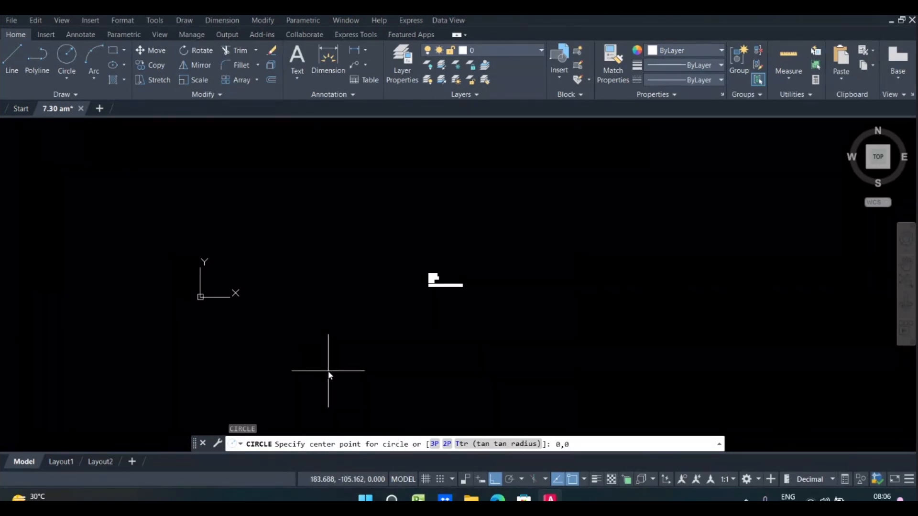
pyautogui.press('Return')
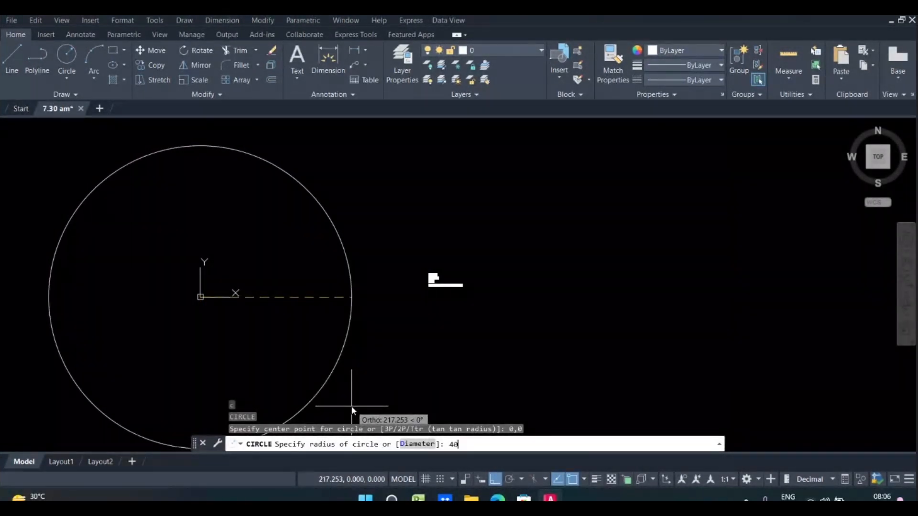
pyautogui.press('Return')
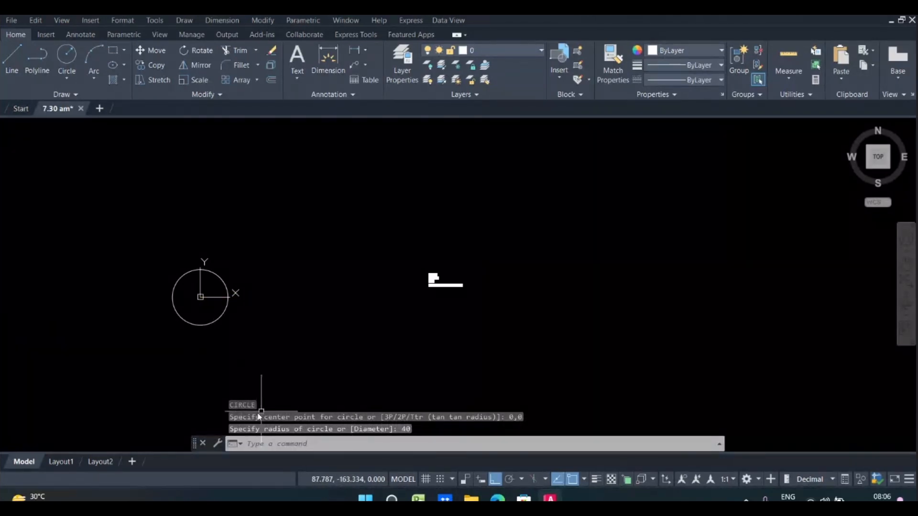
# Draw a circle of radius 8 centred at 48,0, touching the large circle on its right side.
pyautogui.scroll(4, 182, 331)
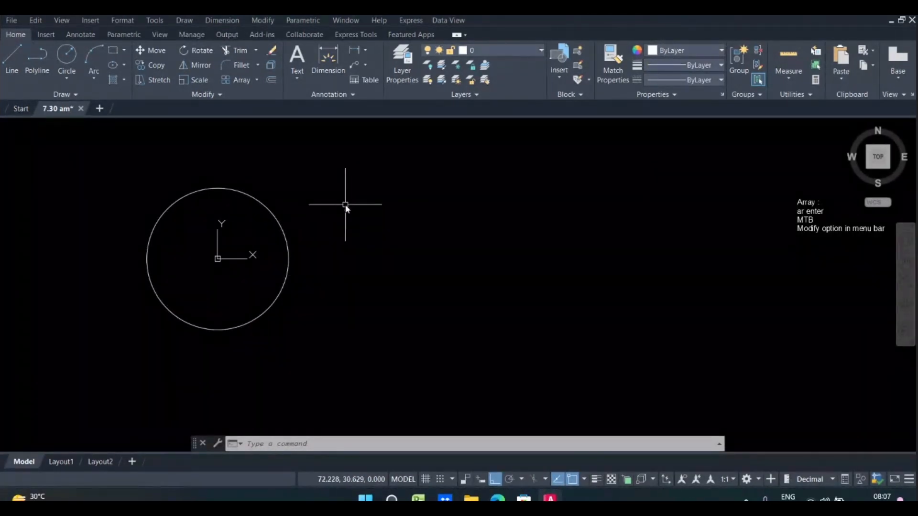
pyautogui.write('c')
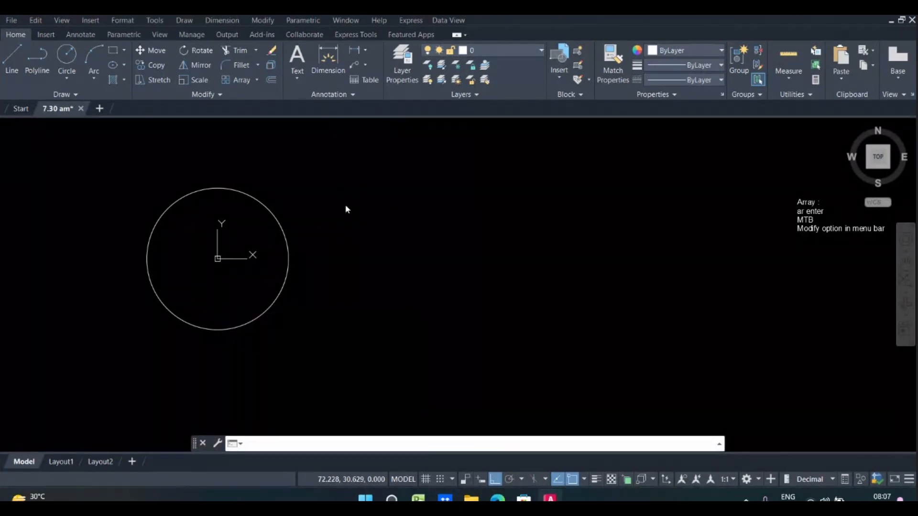
pyautogui.press('Return')
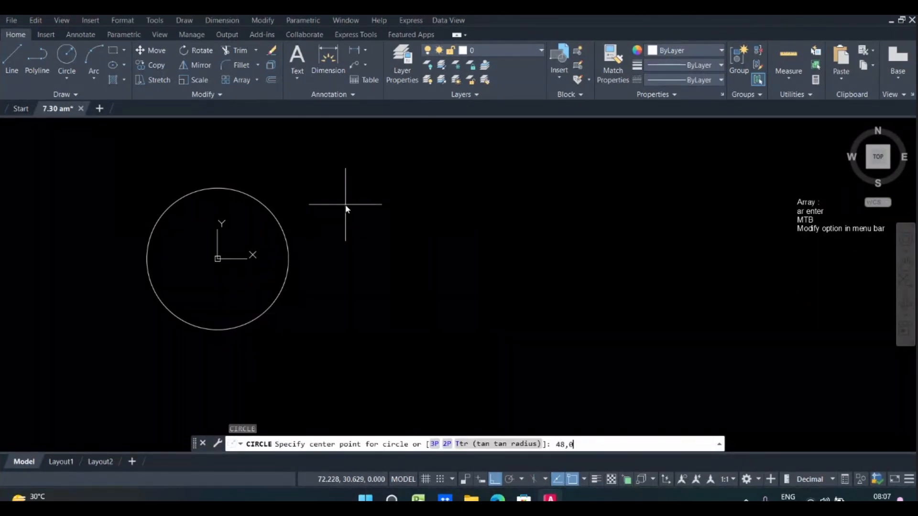
pyautogui.write('48,0')
pyautogui.press('Return')
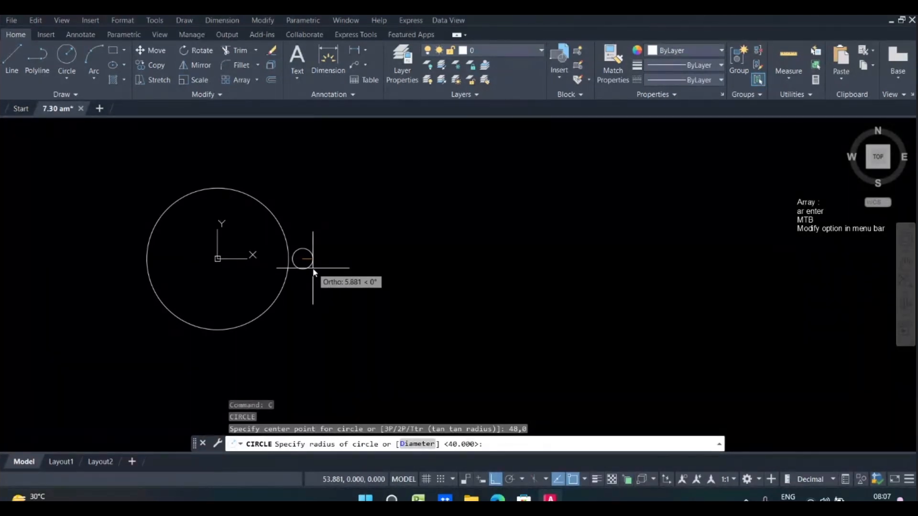
pyautogui.press('Return')
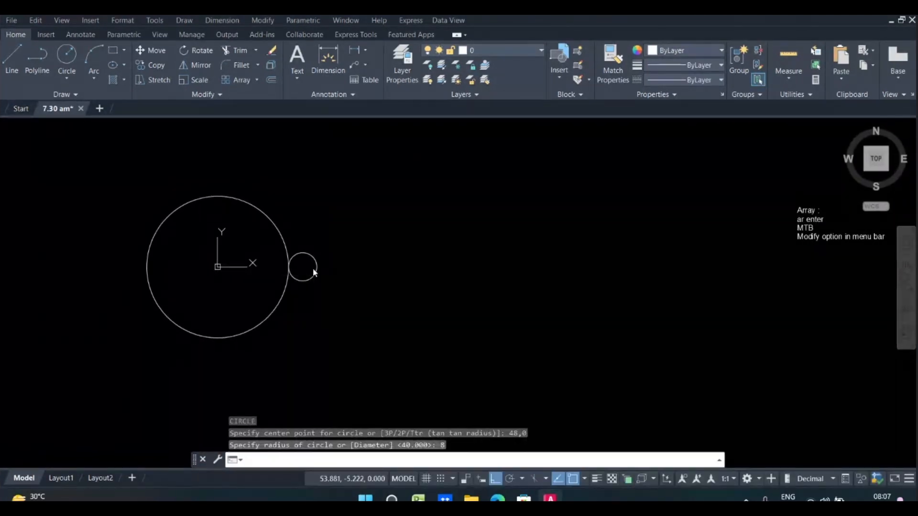
# Draw a circle of radius 10 centred at 48,0, concentric with the small circle, and leave nothing selected.
pyautogui.scroll(2, 233, 275)
pyautogui.moveTo(232, 275); pyautogui.dragTo(373, 301, button='middle')
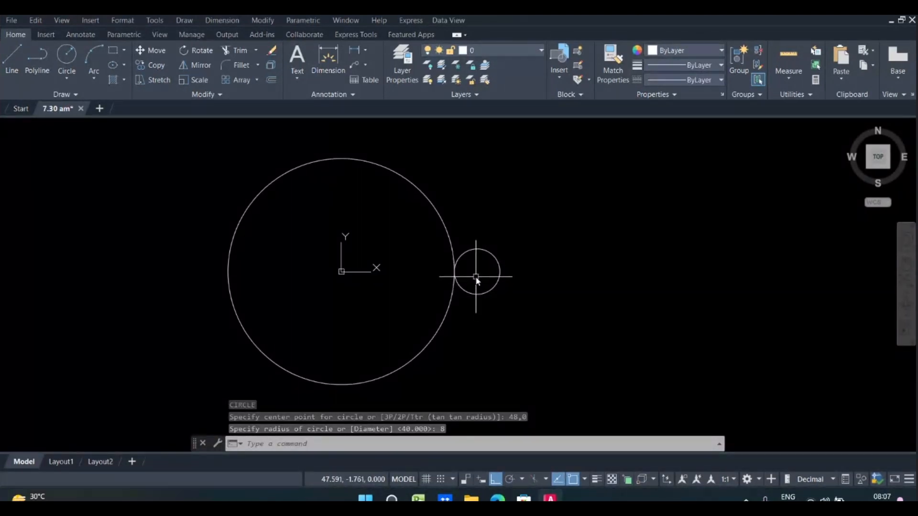
pyautogui.scroll(2, 472, 271)
pyautogui.scroll(4, 472, 270)
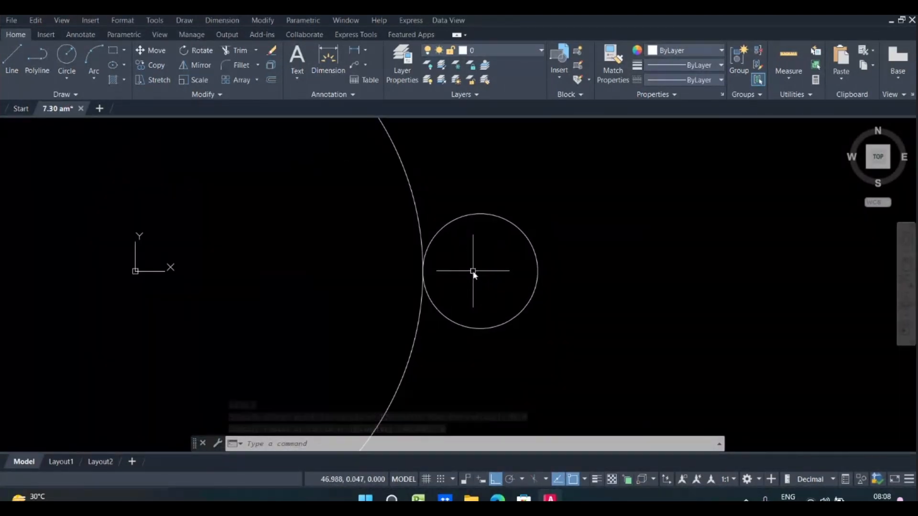
pyautogui.scroll(-3, 390, 283)
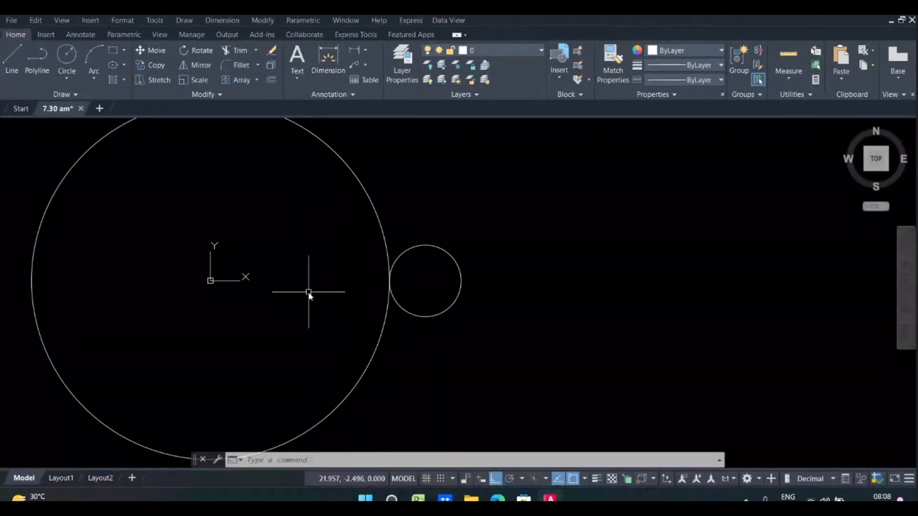
pyautogui.write('c')
pyautogui.press('Return')
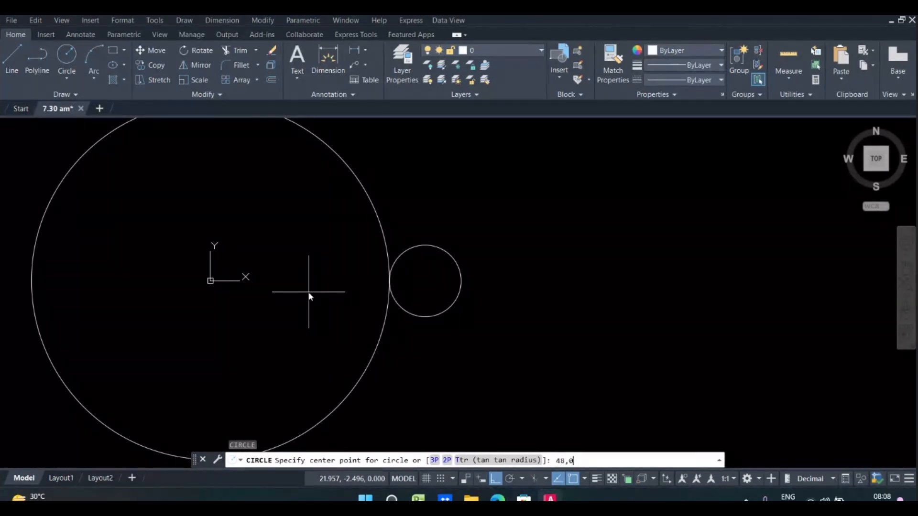
pyautogui.press('Return')
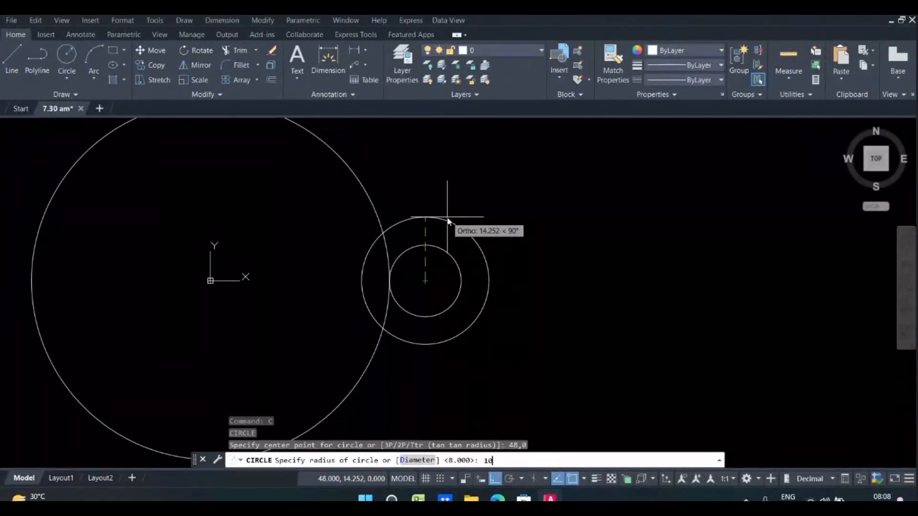
pyautogui.press('Return')
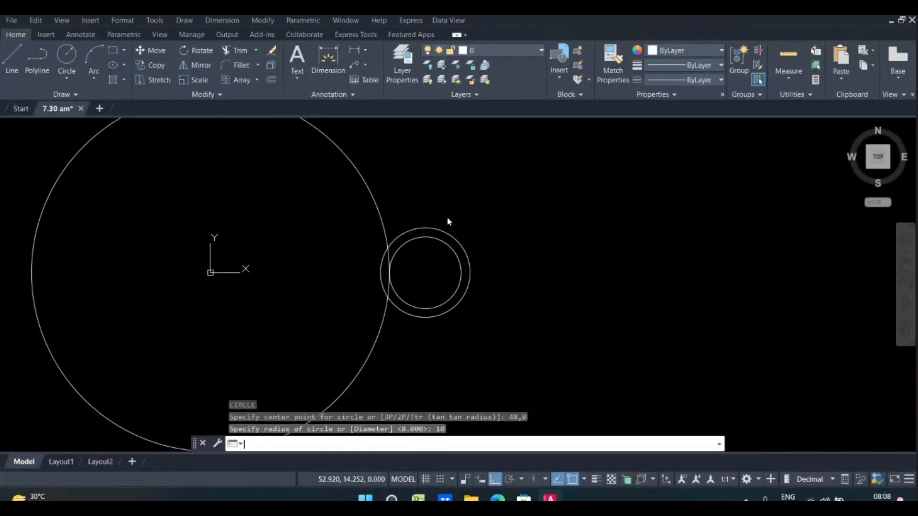
pyautogui.click(431, 247)
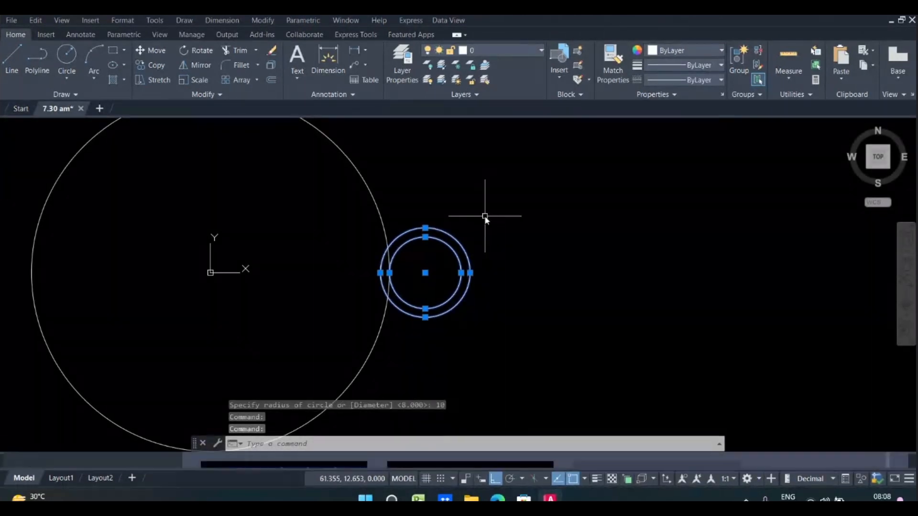
pyautogui.press('Escape')
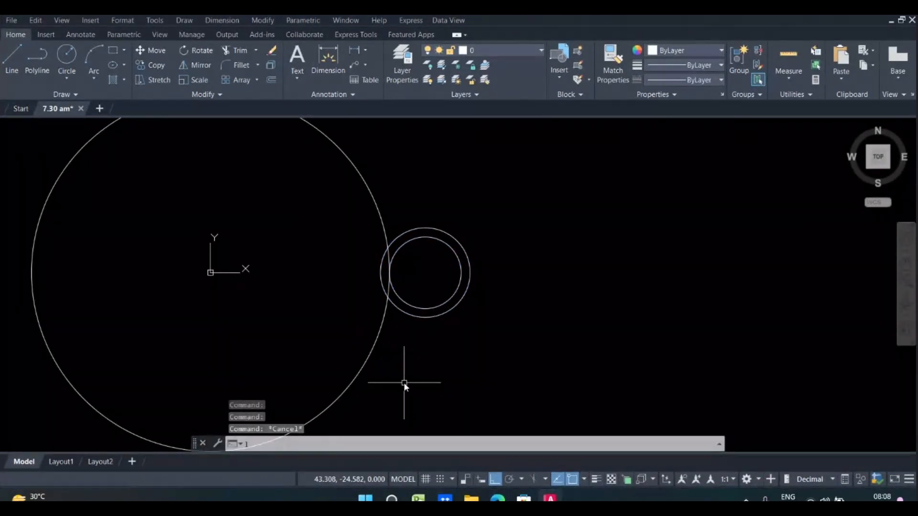
# Draw a vertical line through the centre of the two concentric circles, from the outer circle's top quadrant to its bottom quadrant.
pyautogui.write('l')
pyautogui.press('Return')
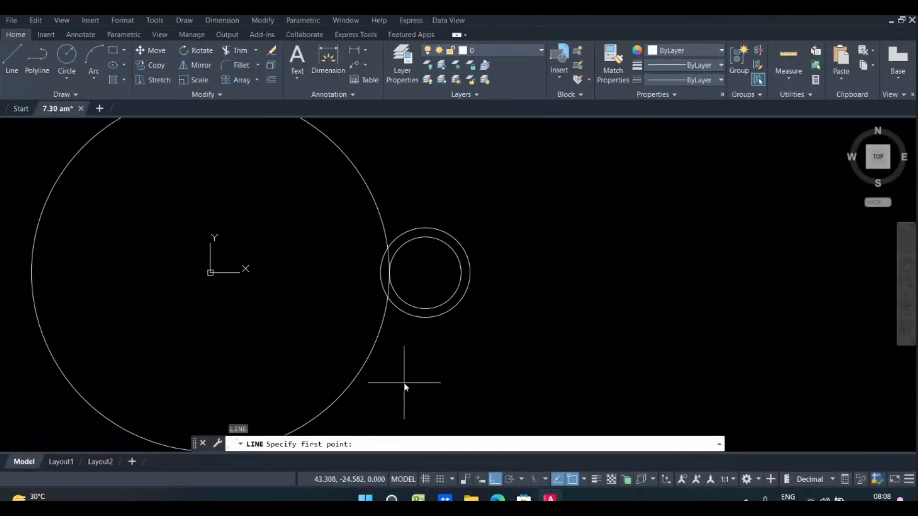
pyautogui.click(425, 228)
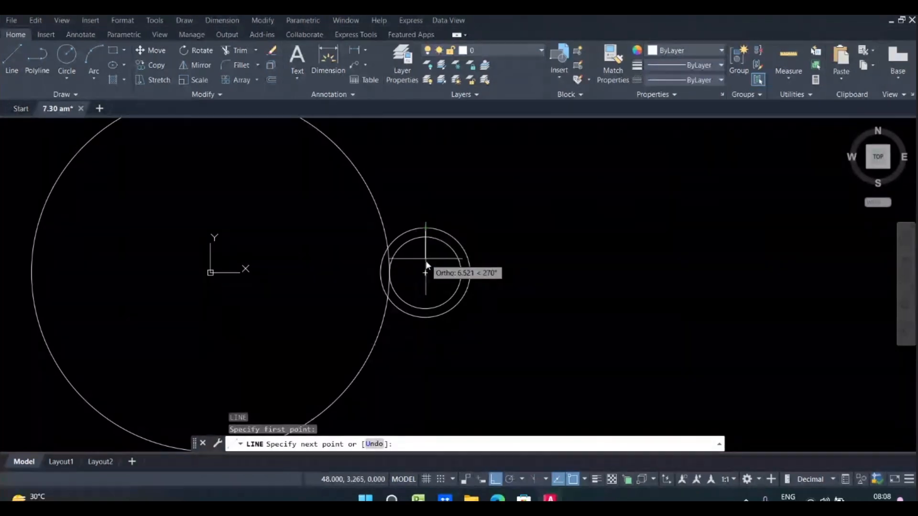
pyautogui.click(425, 310)
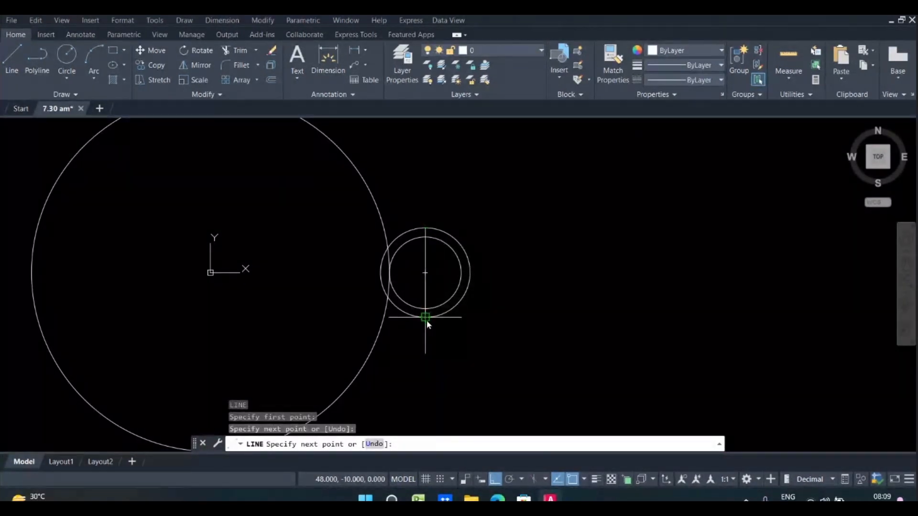
pyautogui.press('Escape')
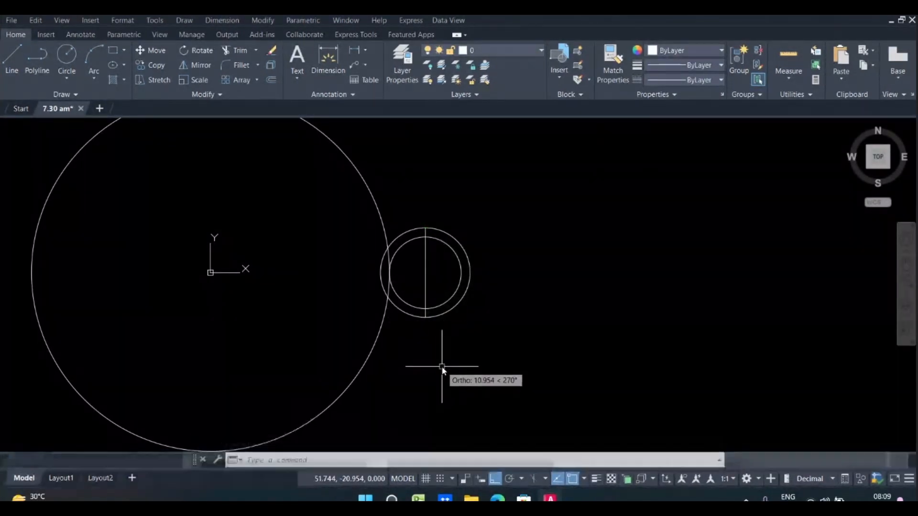
# Trim away the left half of the radius-10 circle and the part of the vertical line inside the radius-8 circle.
pyautogui.scroll(3, 372, 314)
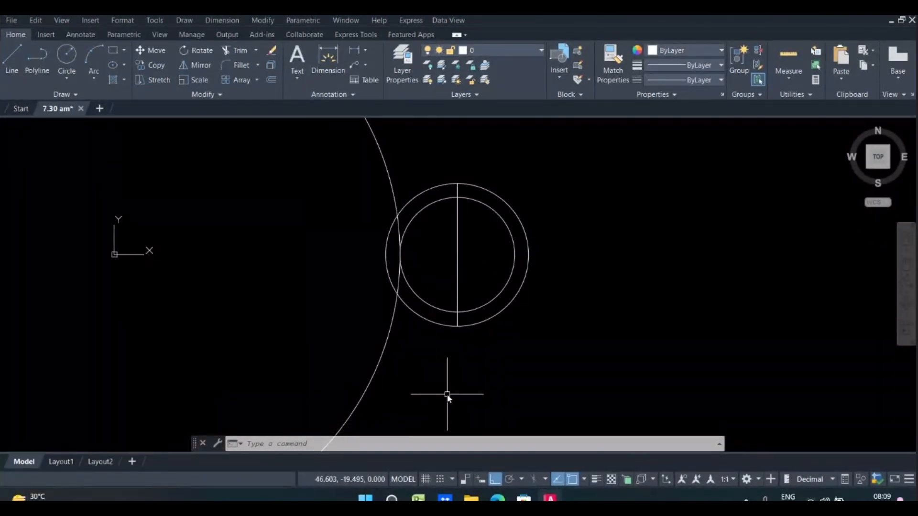
pyautogui.write('tr')
pyautogui.press('Return')
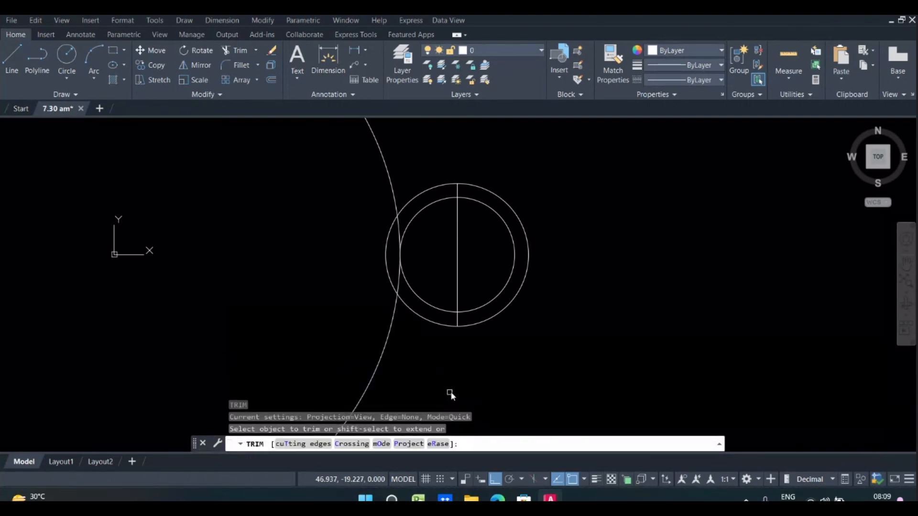
pyautogui.click(425, 191)
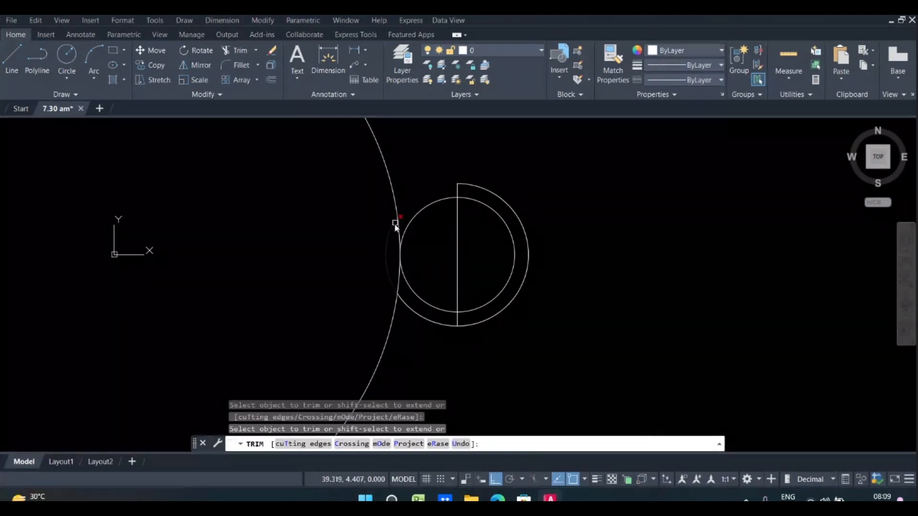
pyautogui.click(387, 235)
pyautogui.click(421, 317)
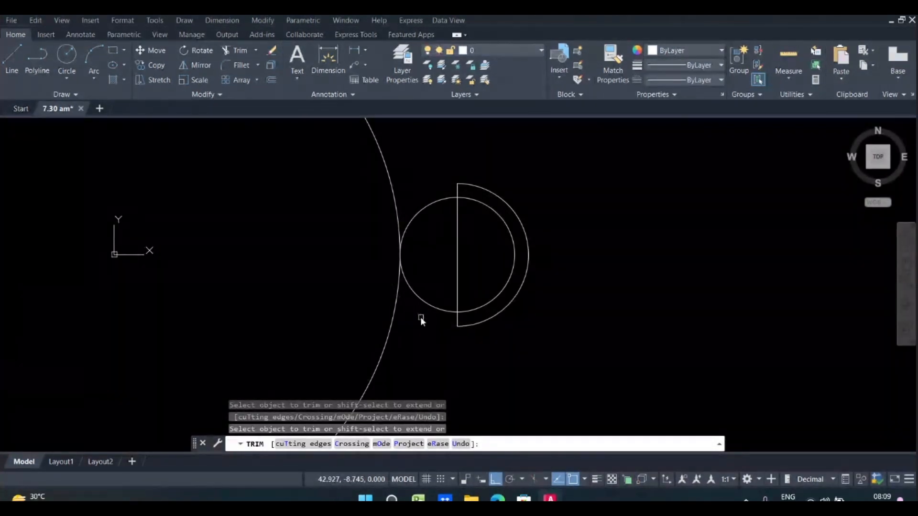
pyautogui.click(458, 263)
pyautogui.scroll(-6, 437, 328)
pyautogui.moveTo(436, 325); pyautogui.dragTo(438, 285, button='middle')
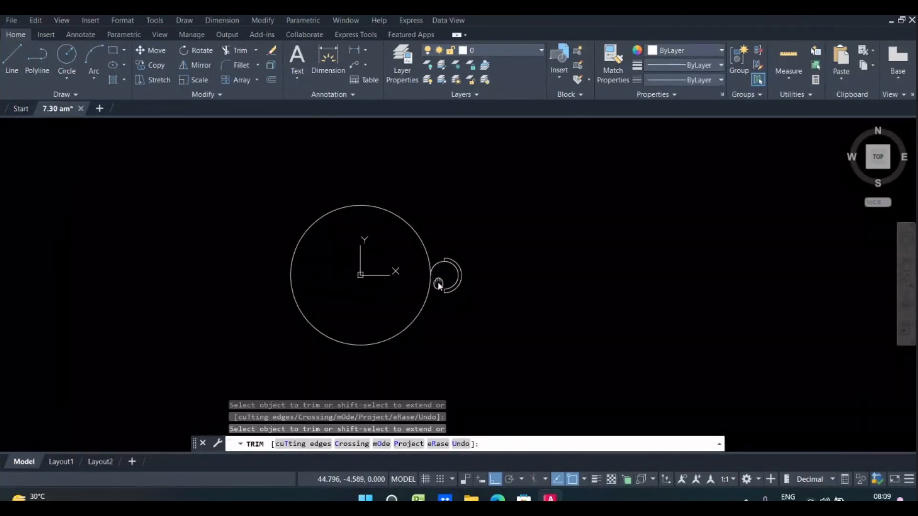
pyautogui.press('Escape')
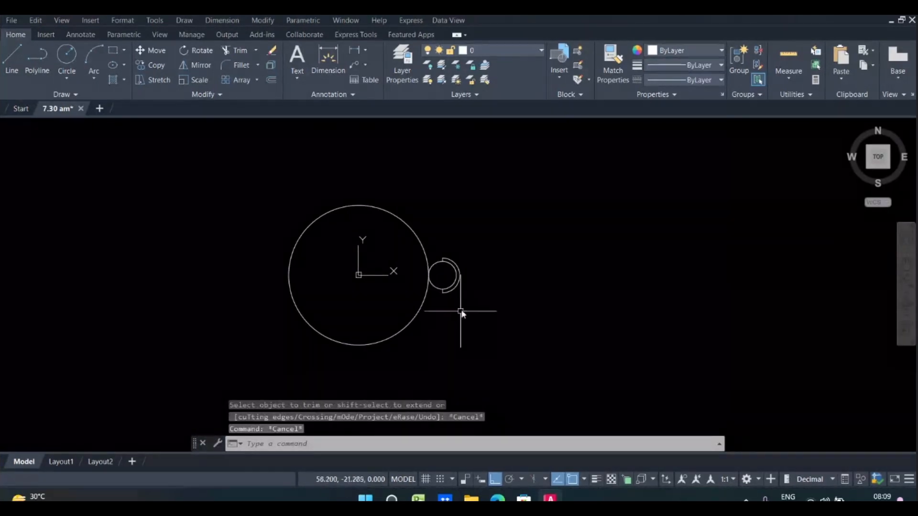
pyautogui.scroll(2, 435, 292)
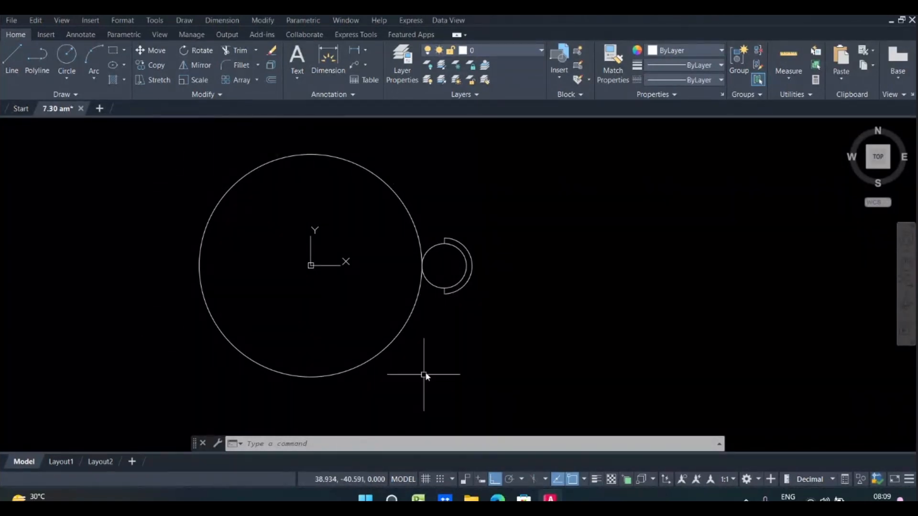
# Create a polar array of the small circle with its trimmed half-ring around the large circle's centre.
pyautogui.moveTo(432, 357)
pyautogui.mouseDown(button='middle')
pyautogui.moveTo(473, 365)
pyautogui.moveTo(469, 387)
pyautogui.mouseUp(button='middle')
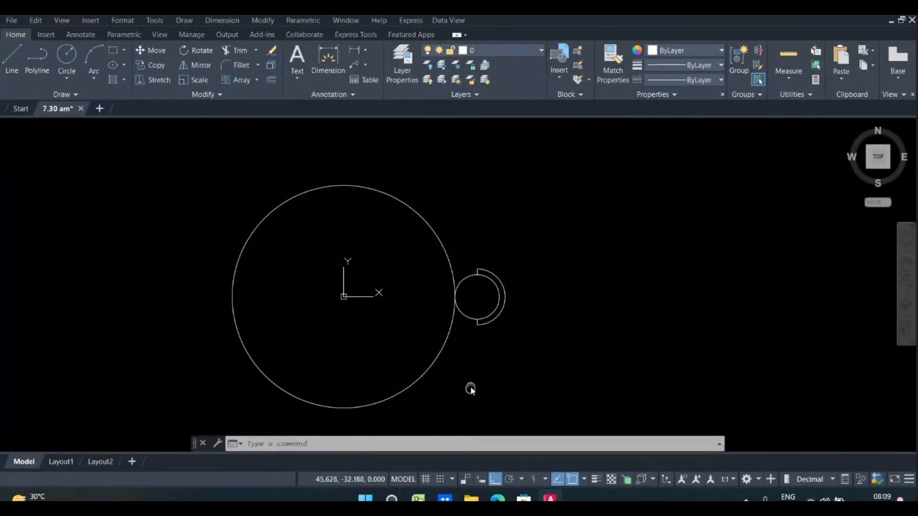
pyautogui.click(258, 80)
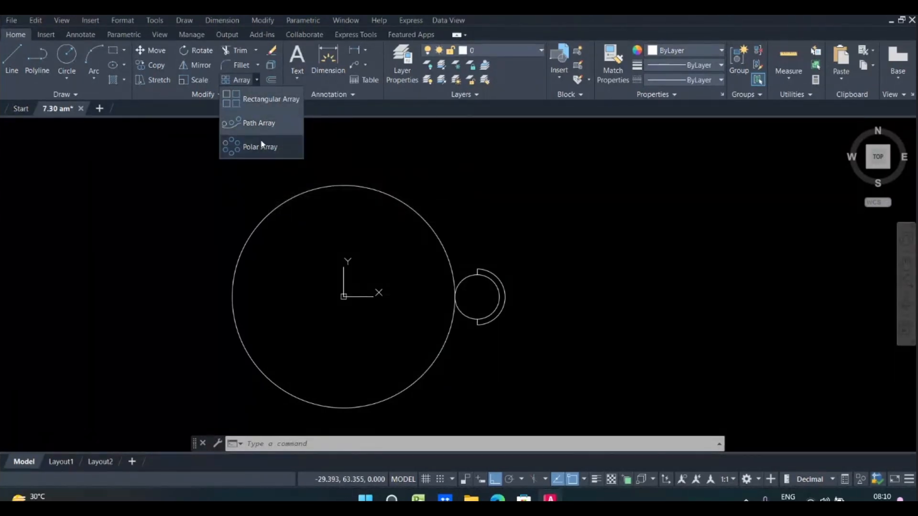
pyautogui.click(261, 154)
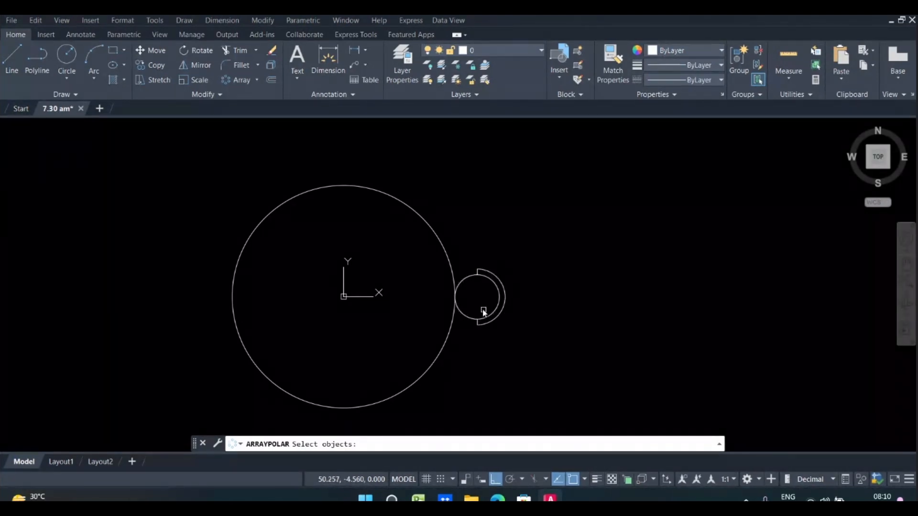
pyautogui.click(518, 252)
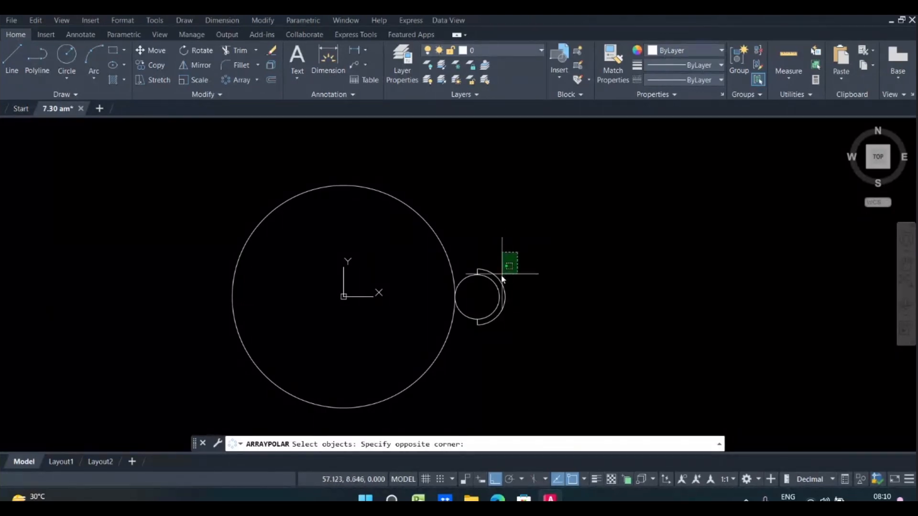
pyautogui.click(462, 345)
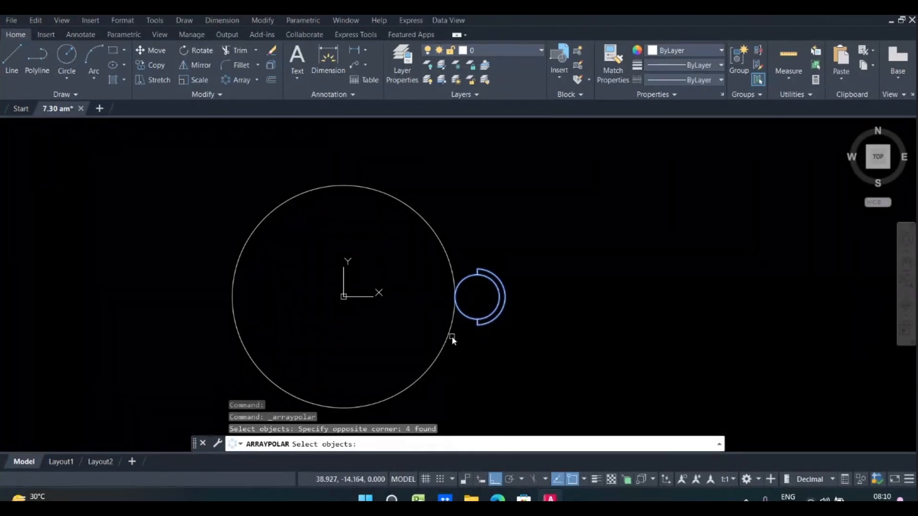
pyautogui.press('Return')
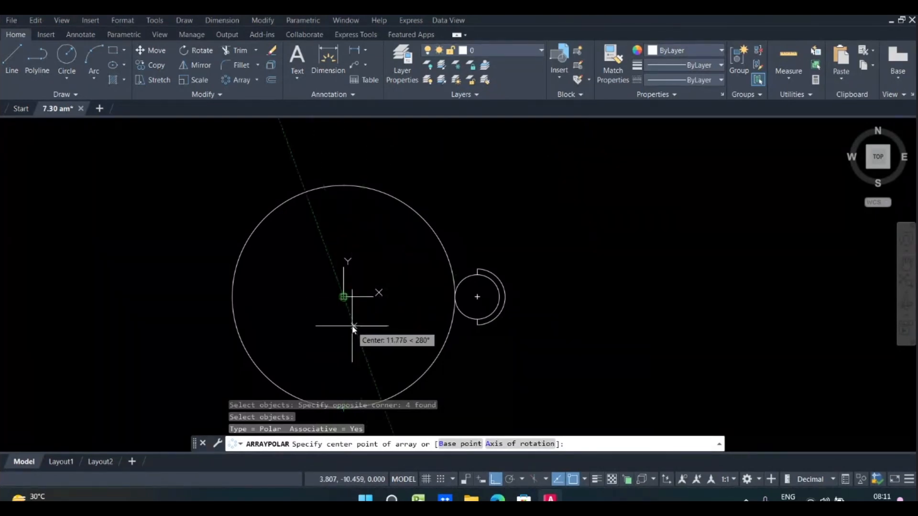
pyautogui.click(343, 297)
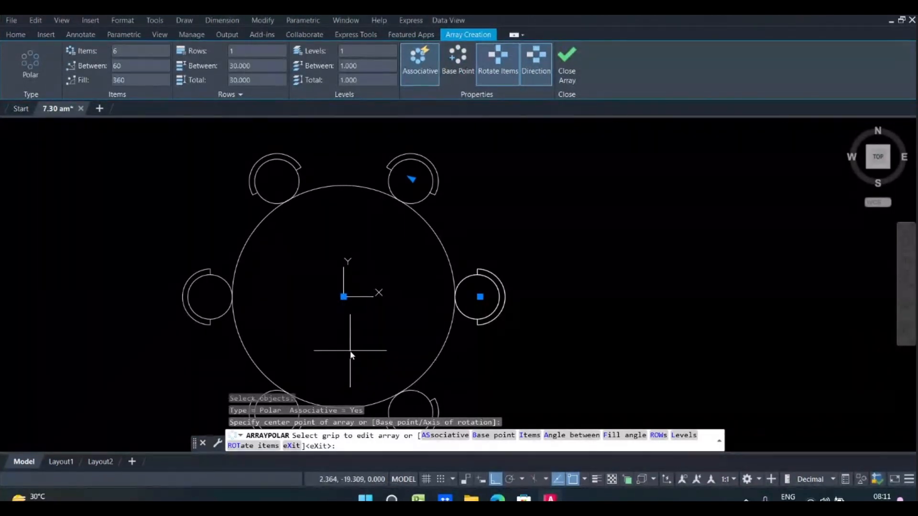
pyautogui.scroll(-2, 381, 301)
pyautogui.moveTo(378, 305); pyautogui.dragTo(400, 294, button='middle')
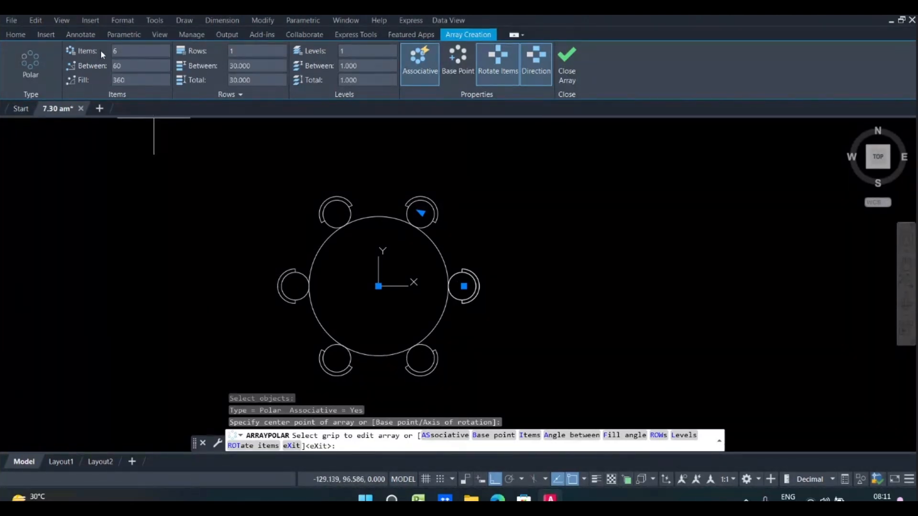
# Set the number of items in the polar array to 8, then 15, and finally 12.
pyautogui.click(128, 51)
pyautogui.press('Return')
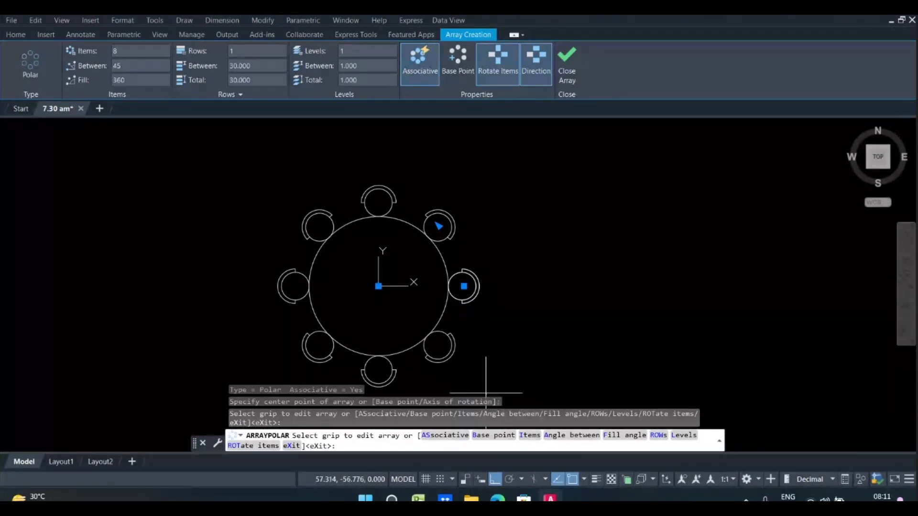
pyautogui.click(153, 50)
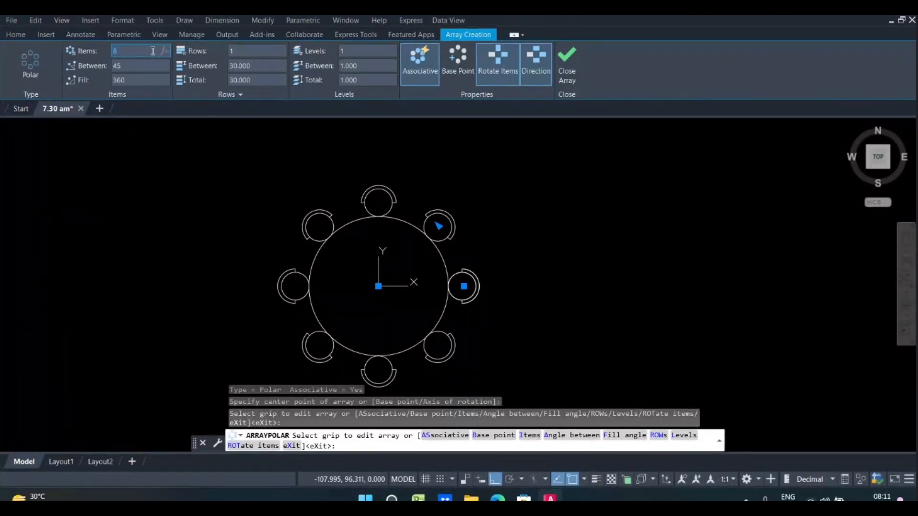
pyautogui.press('Return')
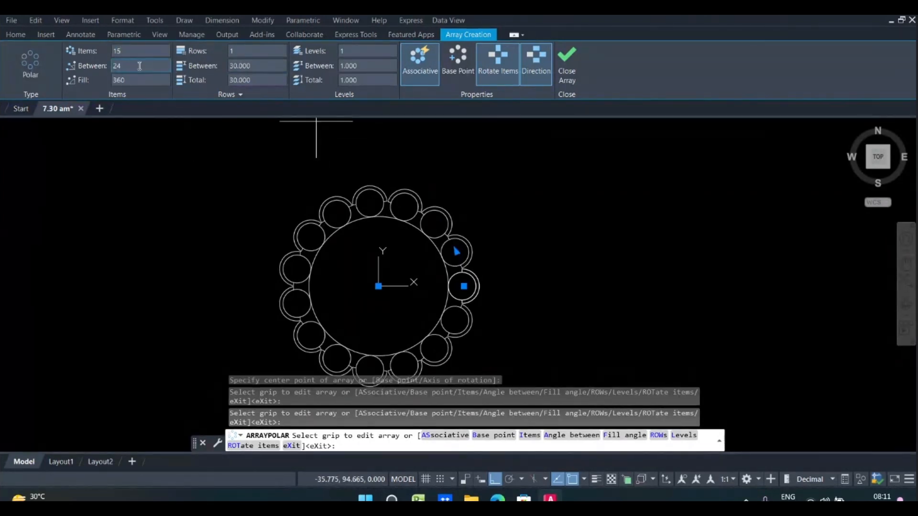
pyautogui.click(137, 49)
pyautogui.write('12')
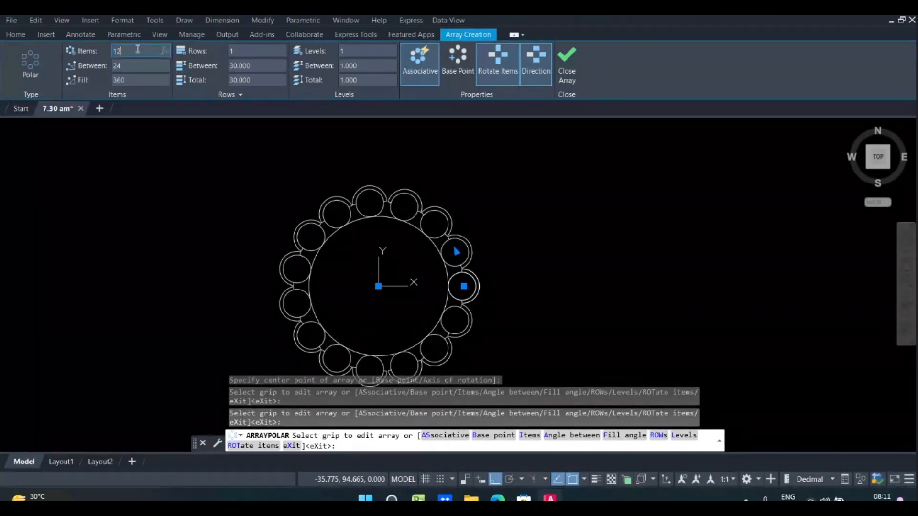
pyautogui.press('Return')
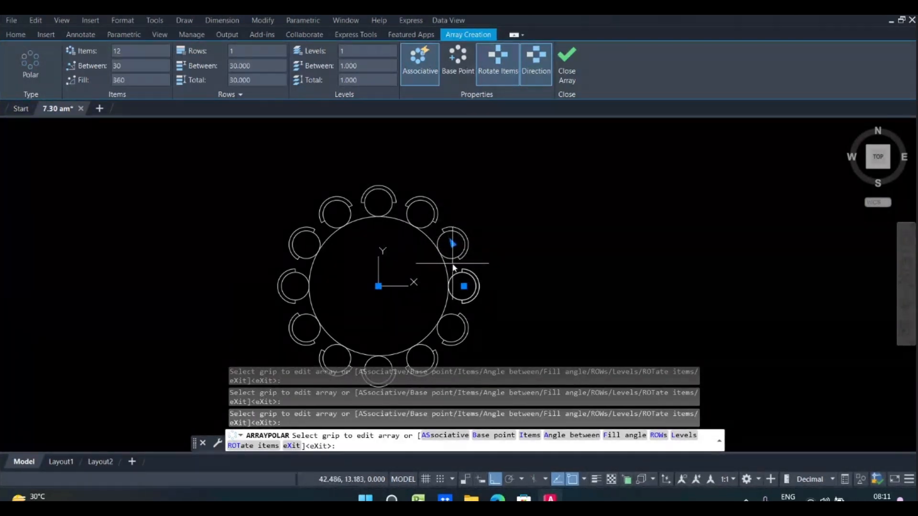
# Try to change the angle between the items of the full-circle polar array.
pyautogui.scroll(2, 454, 266)
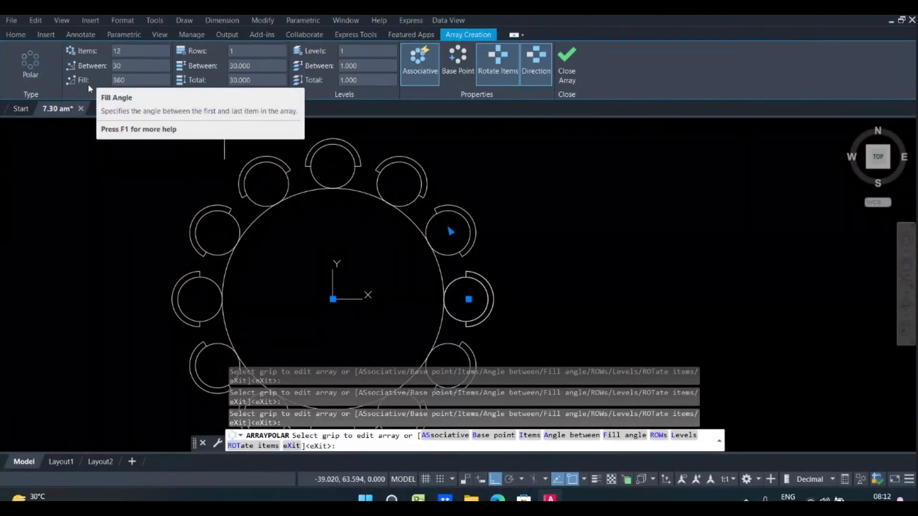
pyautogui.scroll(-2, 330, 225)
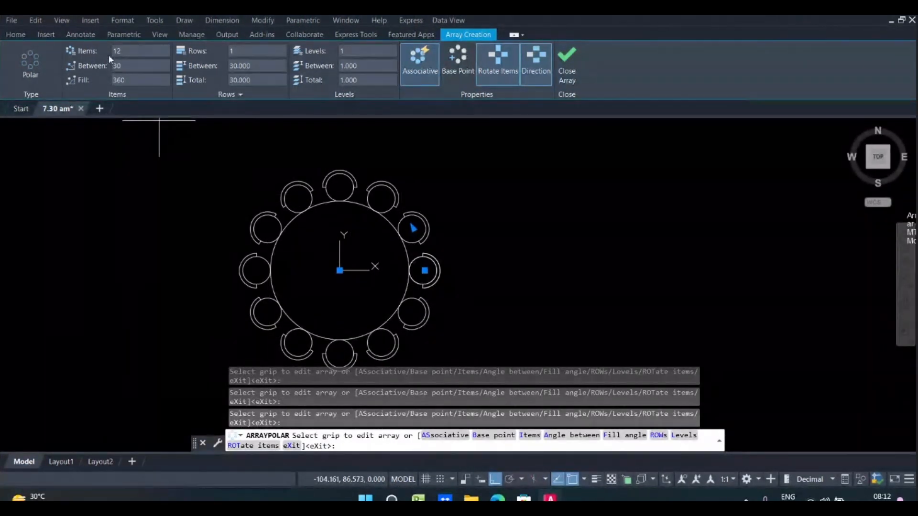
pyautogui.click(127, 58)
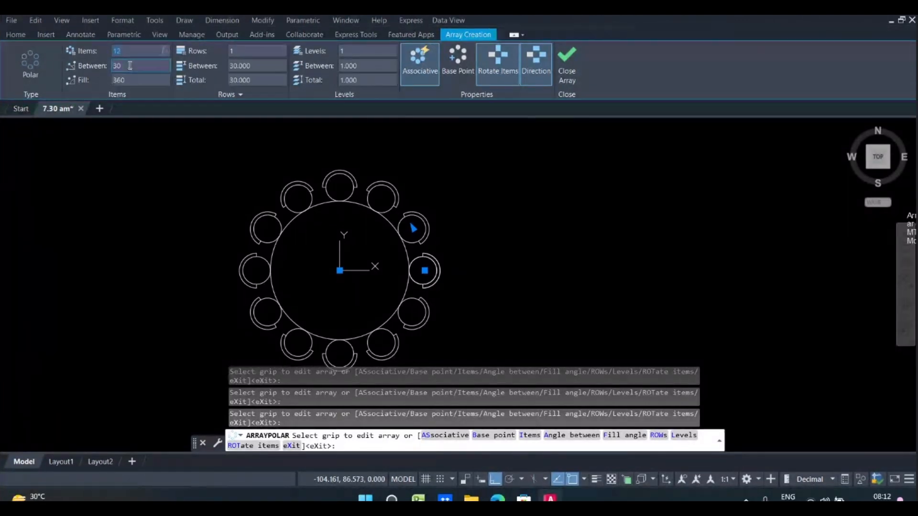
pyautogui.click(130, 66)
pyautogui.press('Return')
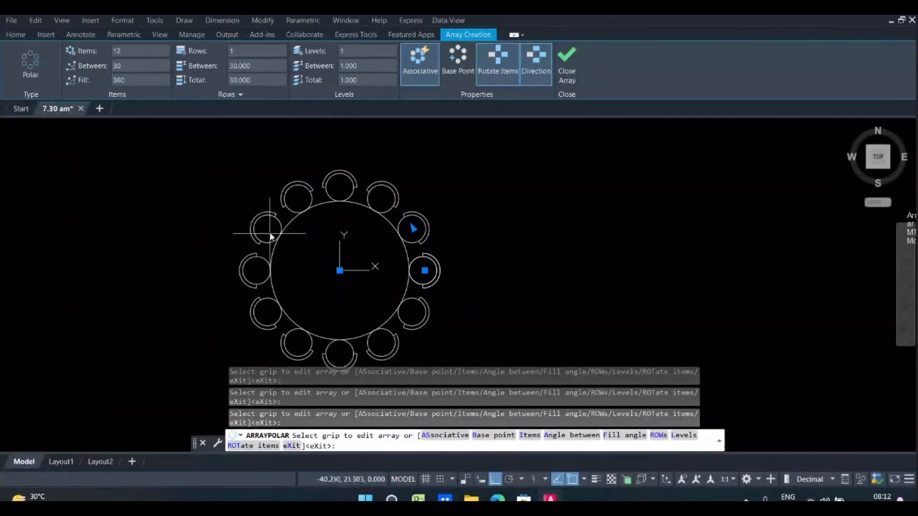
pyautogui.click(143, 65)
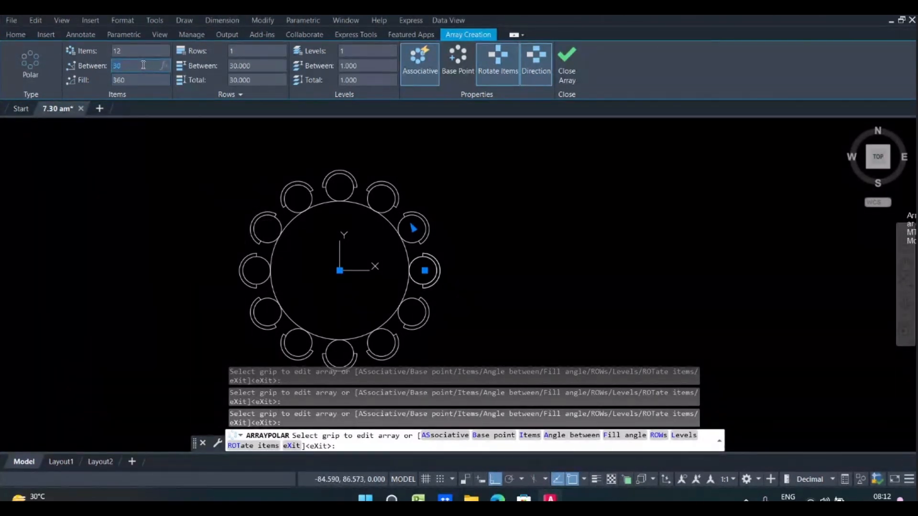
pyautogui.press('Return')
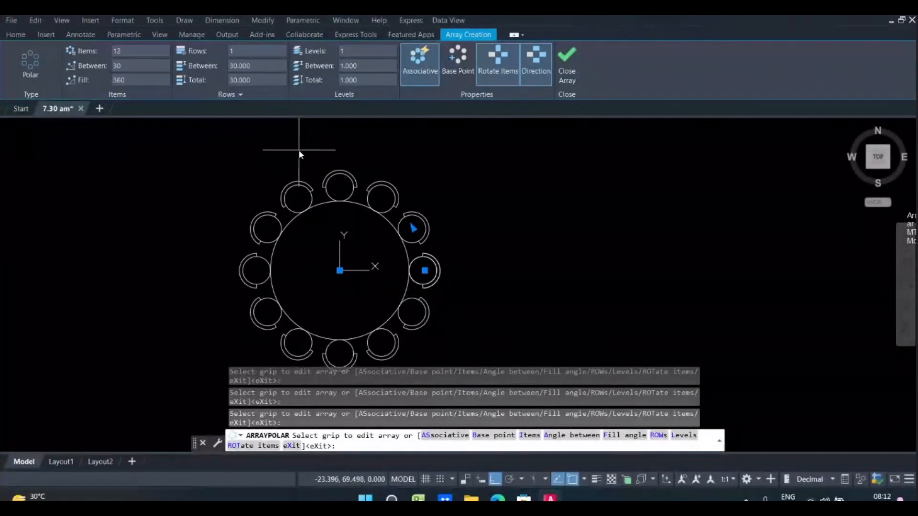
# Set the polar array's fill angle to 300, followed by an angle between items of 30.
pyautogui.click(129, 82)
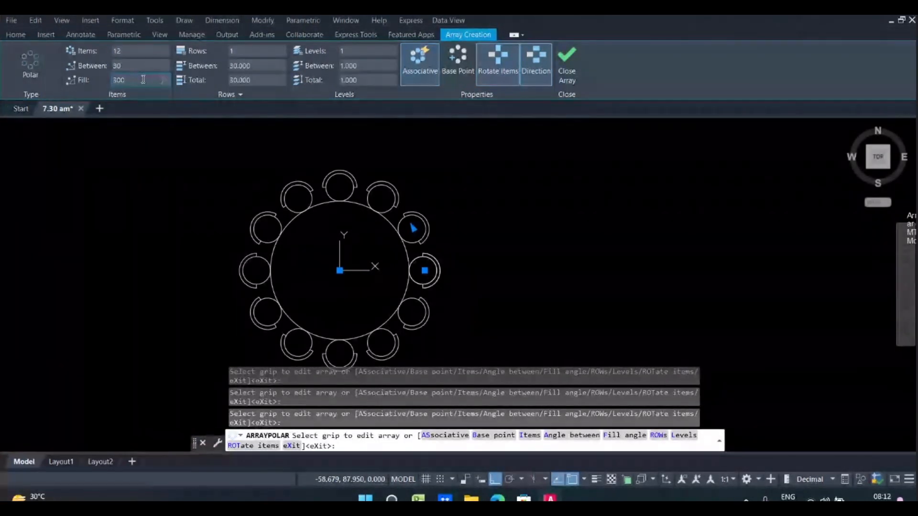
pyautogui.press('Return')
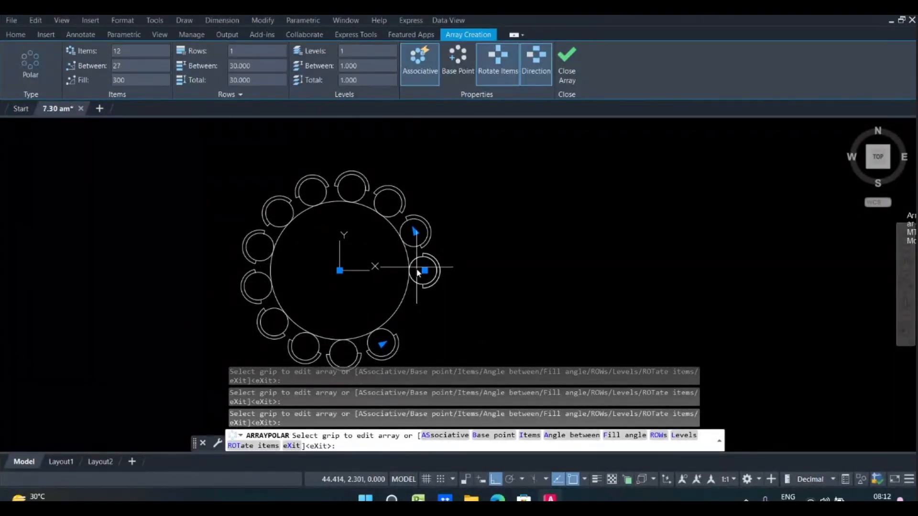
pyautogui.click(154, 66)
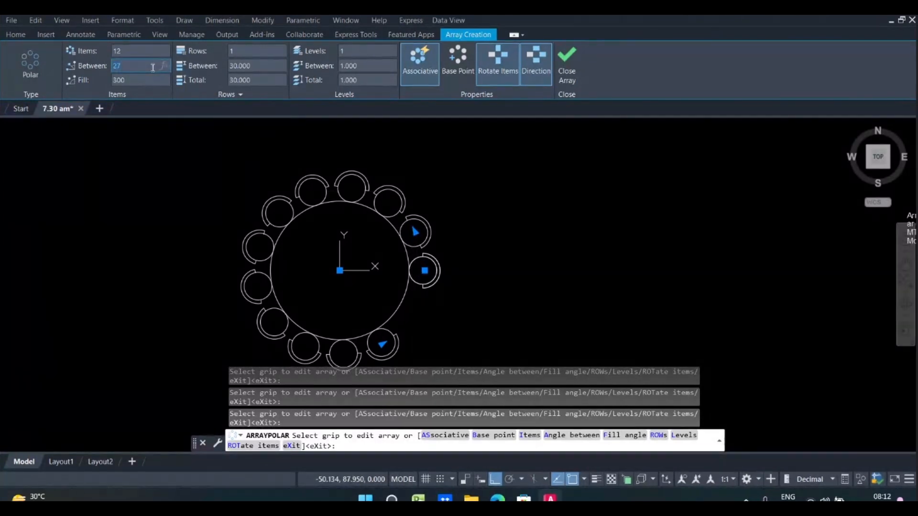
pyautogui.write('40')
pyautogui.press('BackSpace')
pyautogui.press('BackSpace')
pyautogui.write('30')
pyautogui.press('Return')
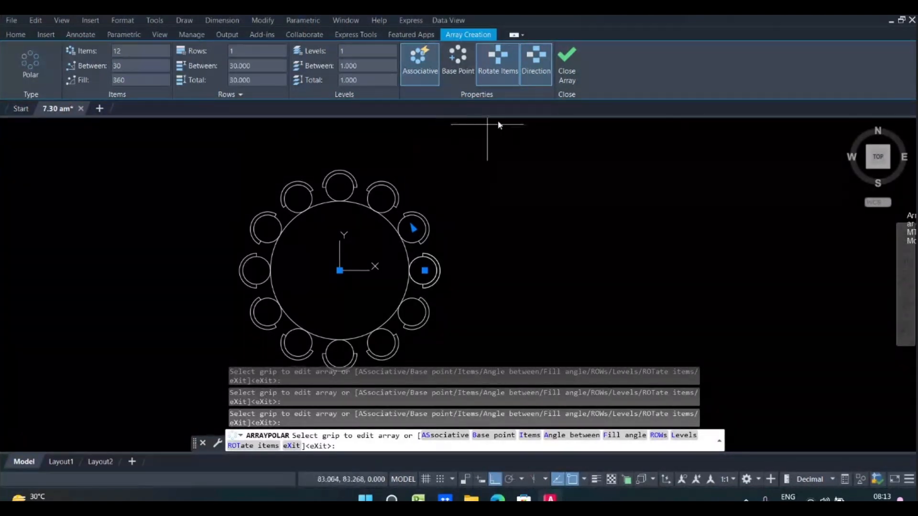
# Turn the polar array's Rotate Items and Direction options off, and switch both on again.
pyautogui.click(500, 69)
pyautogui.click(535, 77)
pyautogui.click(499, 67)
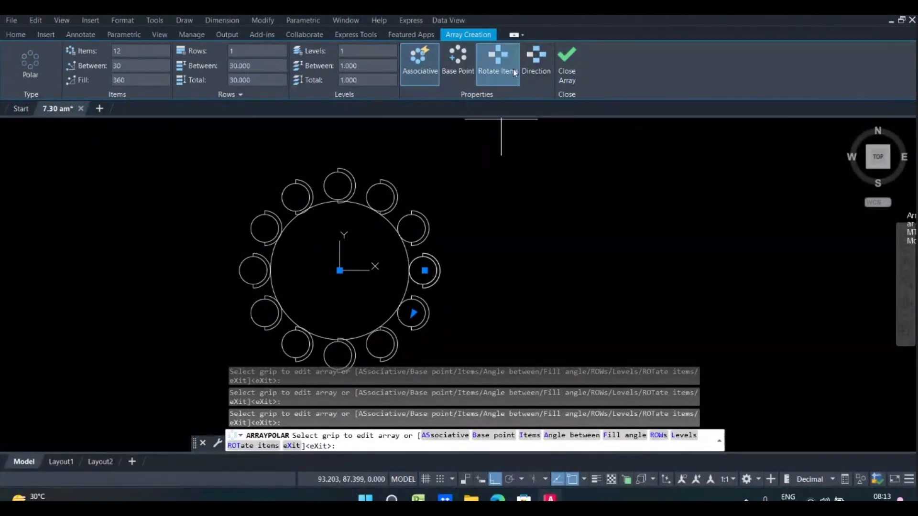
pyautogui.click(546, 74)
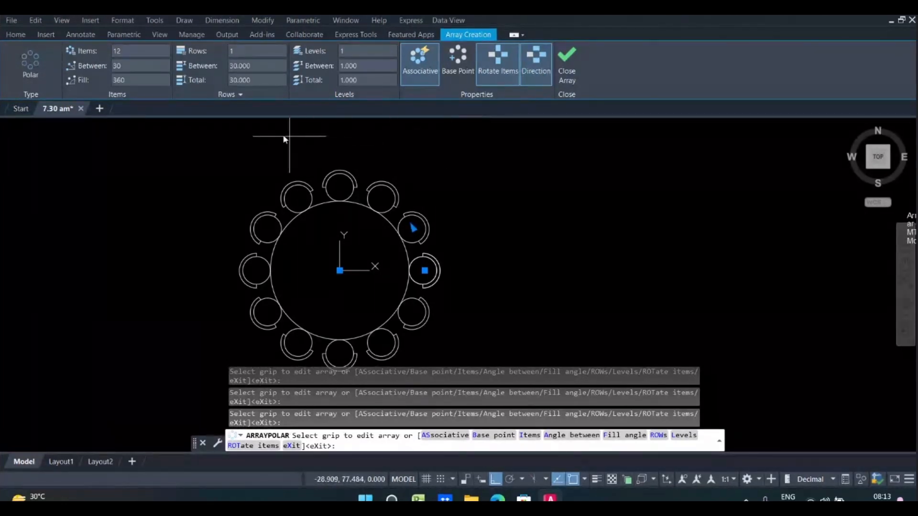
# Make the polar array non-associative and try an angle of 40 between its items.
pyautogui.click(133, 65)
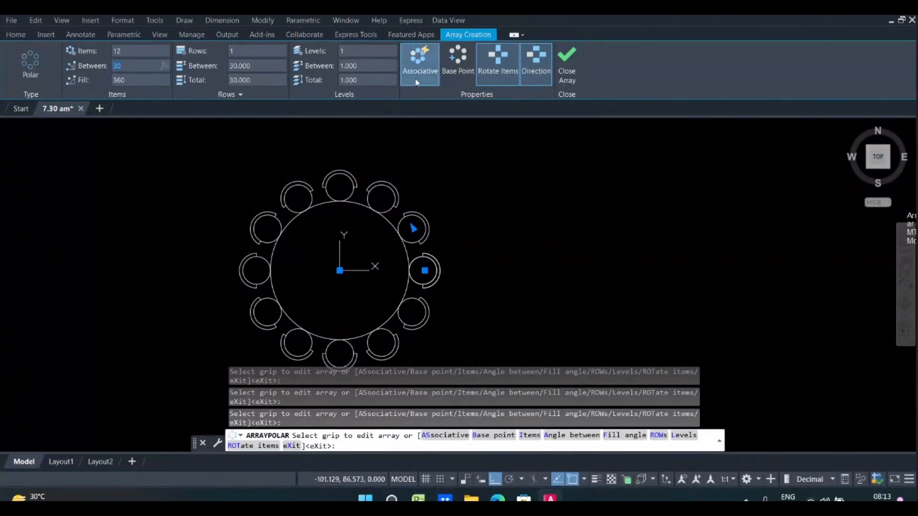
pyautogui.click(417, 76)
pyautogui.click(145, 67)
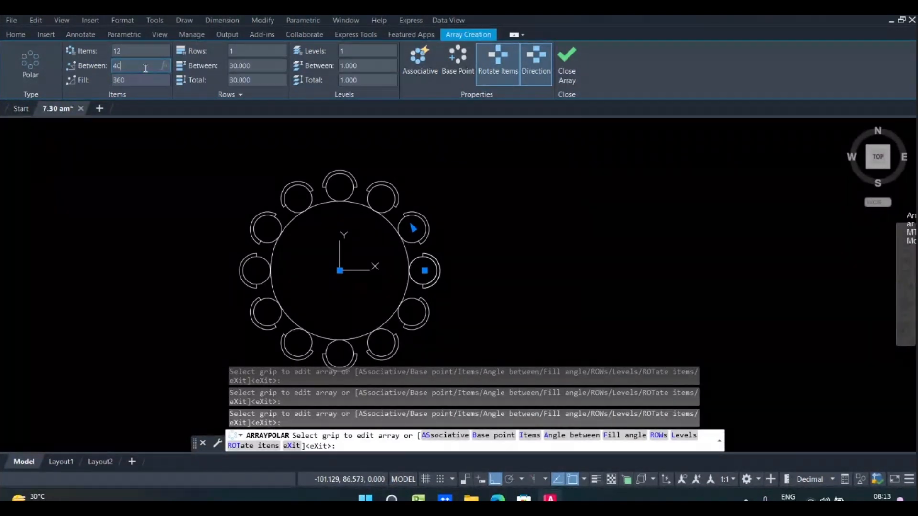
pyautogui.press('Escape')
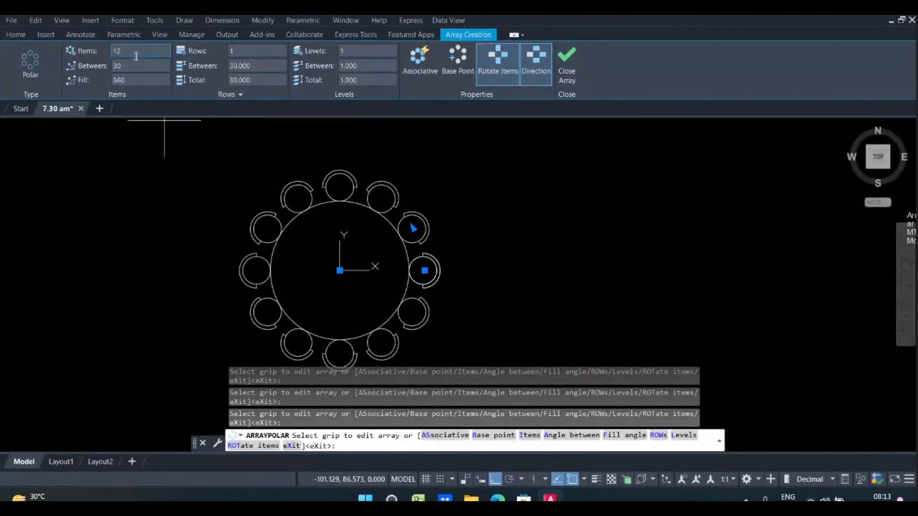
# Set the number of items in the non-associative polar array to 15.
pyautogui.click(133, 47)
pyautogui.click(123, 78)
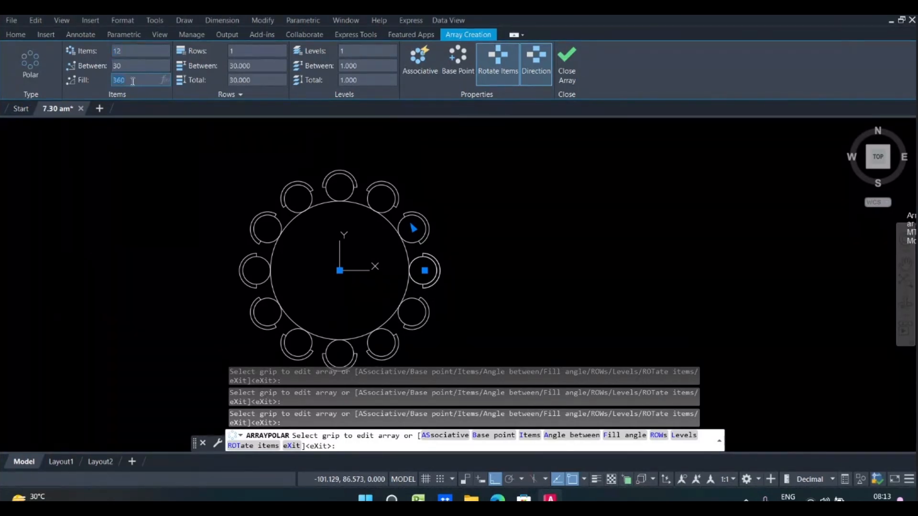
pyautogui.click(75, 79)
pyautogui.click(116, 65)
pyautogui.click(149, 54)
pyautogui.press('Return')
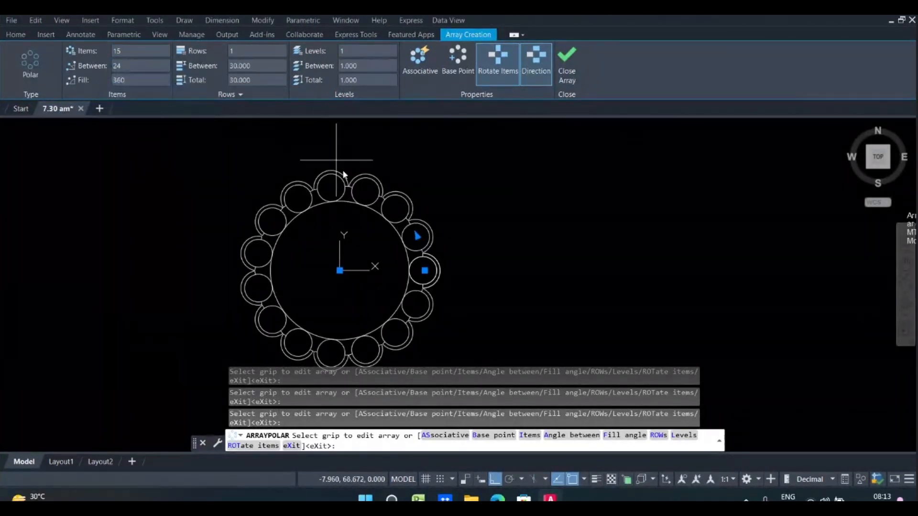
# Turn Ortho mode off and adjust the polar array's angle between items to about 17 with its grip.
pyautogui.click(417, 236)
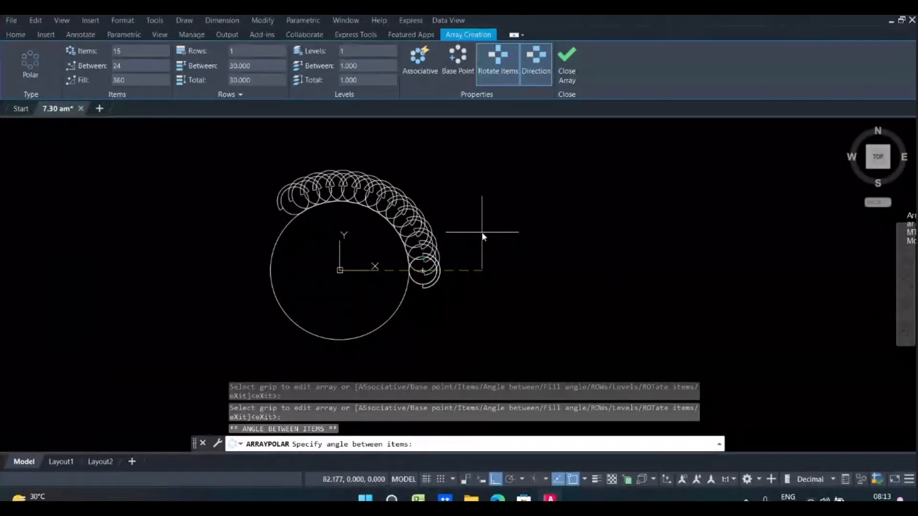
pyautogui.press('Escape')
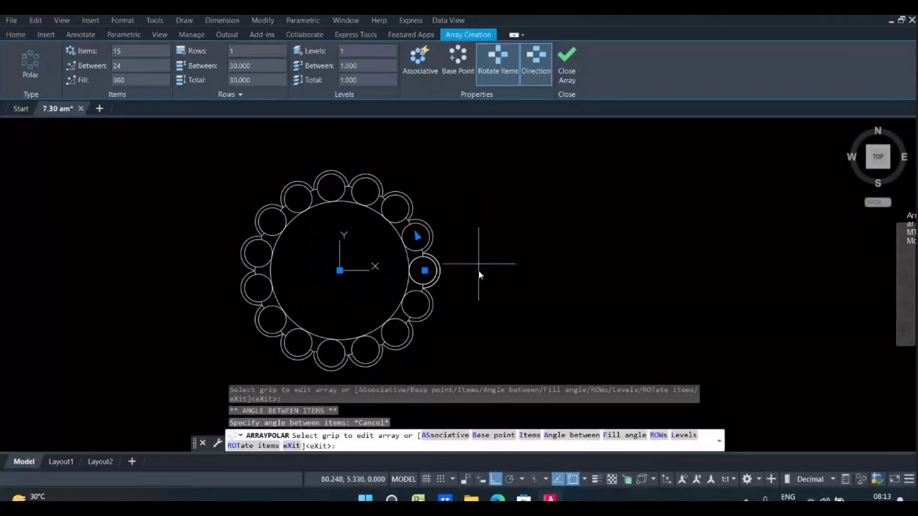
pyautogui.click(499, 481)
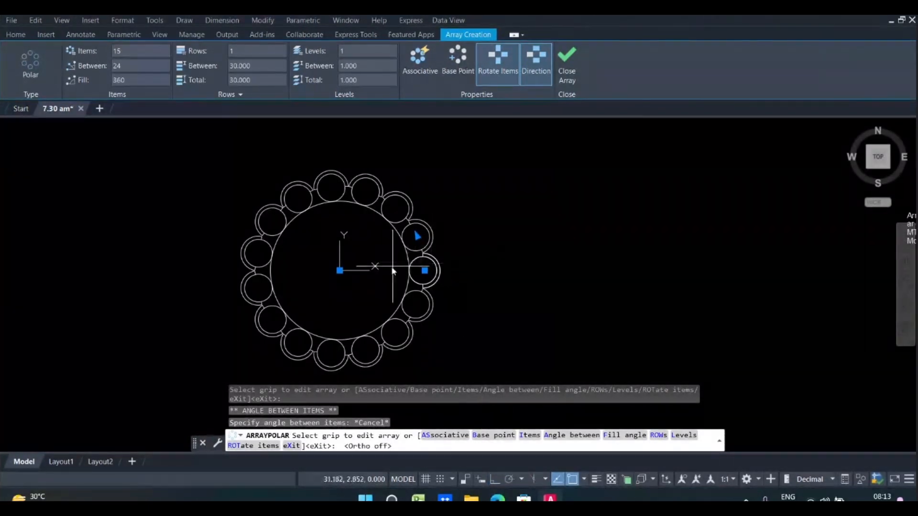
pyautogui.scroll(2, 382, 280)
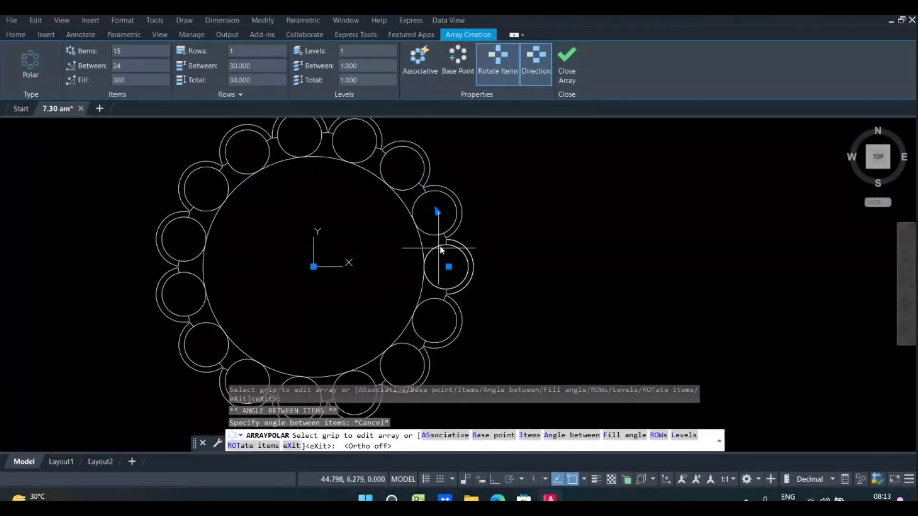
pyautogui.click(437, 212)
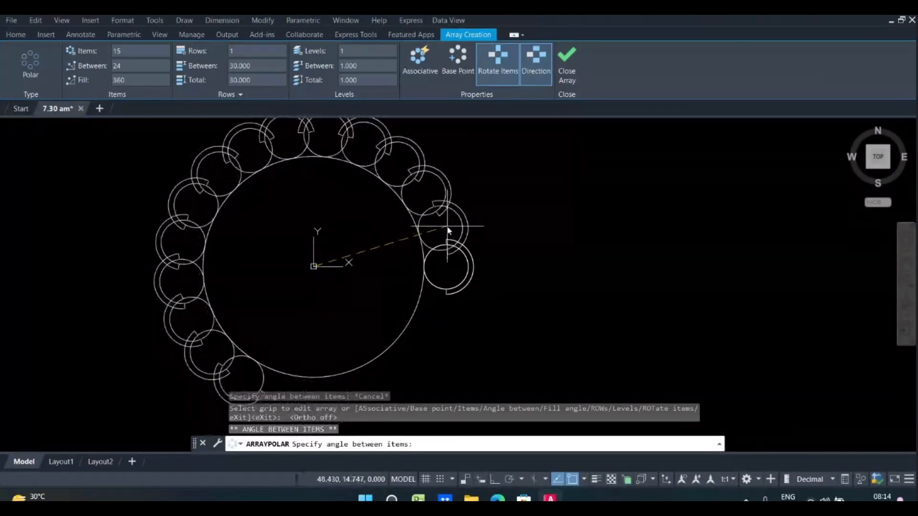
pyautogui.click(447, 224)
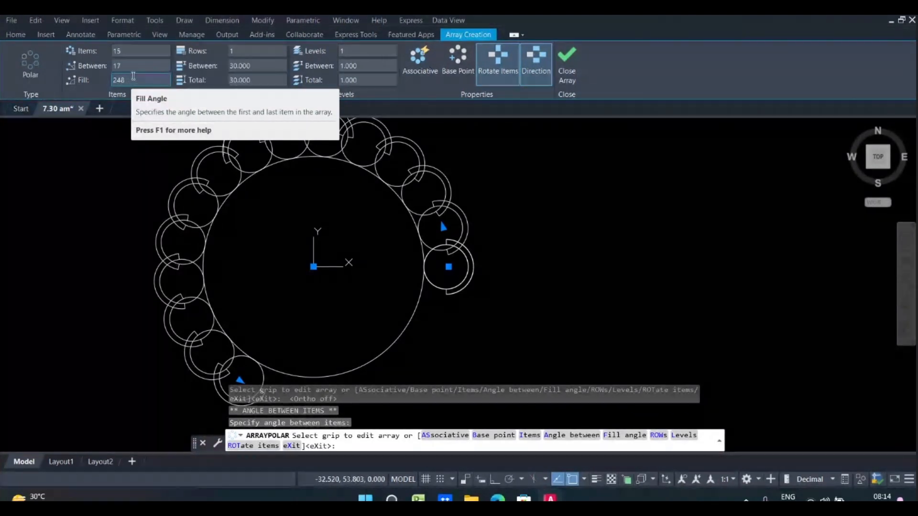
# Cancel editing the polar array and undo it, leaving only the large circle and the single chair shape.
pyautogui.hotkey('ctrl', 'z')
pyautogui.hotkey('ctrl', 'z')
pyautogui.hotkey('ctrl', 'z')
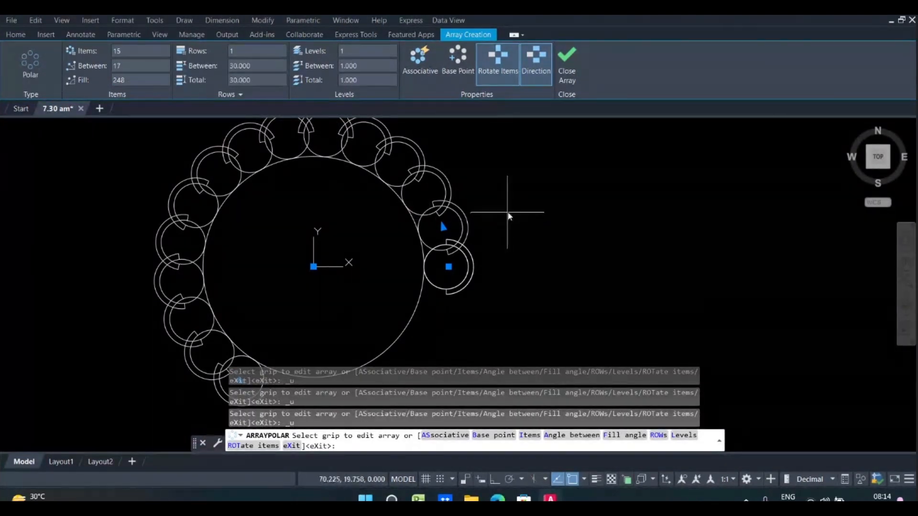
pyautogui.press('Escape')
pyautogui.hotkey('ctrl', 'z')
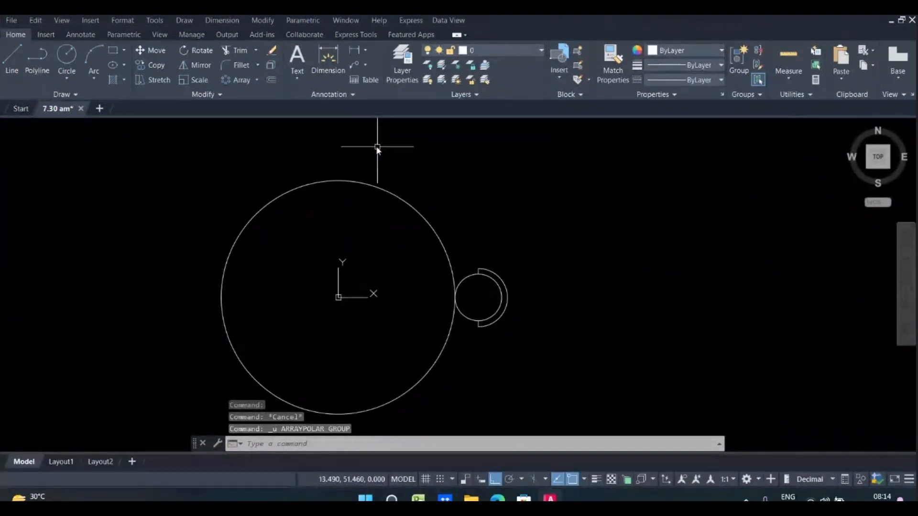
# Create a polar array of the chair shape with the ARRAY command, centred on the large circle's centre.
pyautogui.click(256, 80)
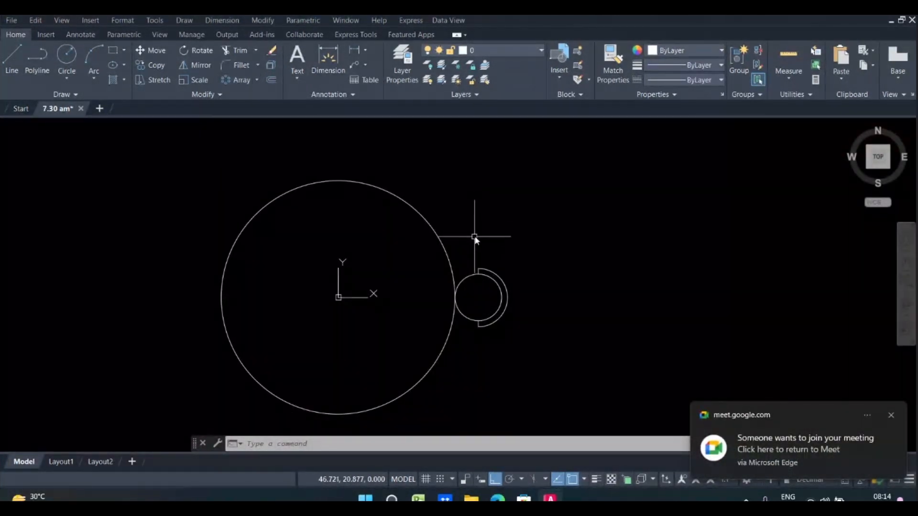
pyautogui.moveTo(475, 229); pyautogui.dragTo(480, 213, button='middle')
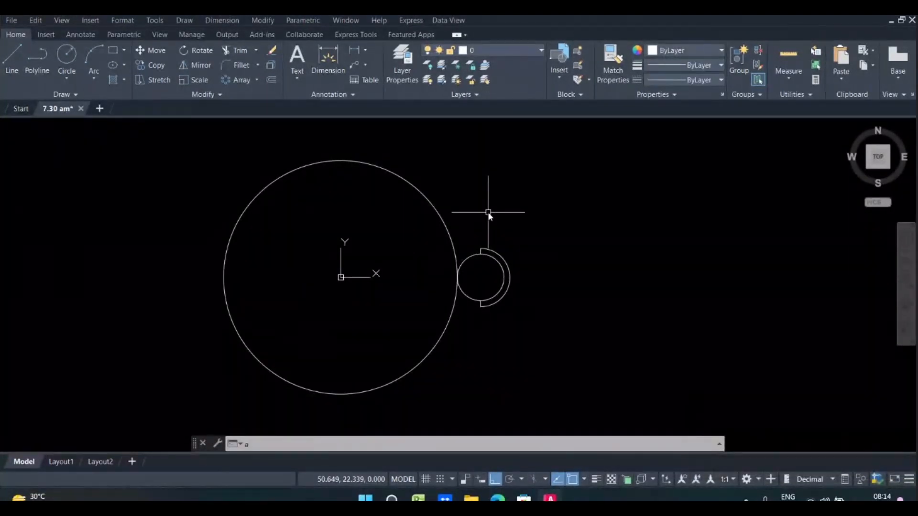
pyautogui.write('AR')
pyautogui.press('Return')
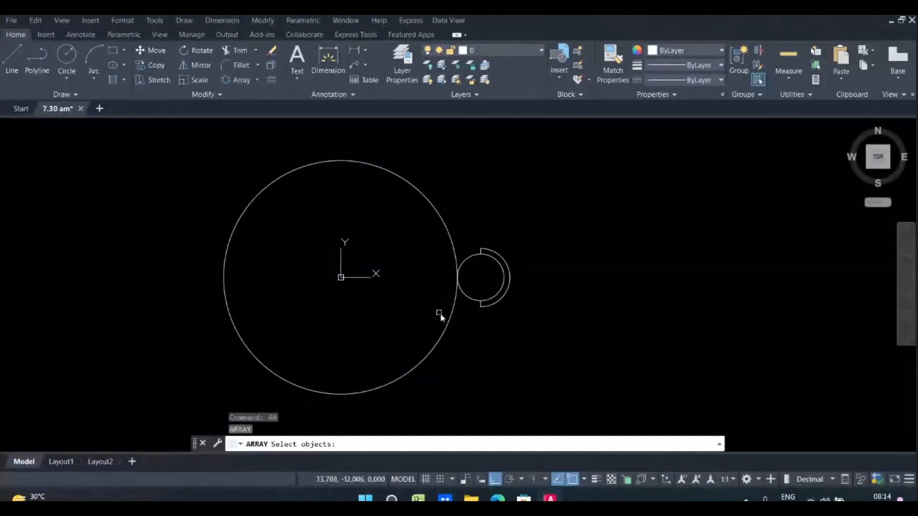
pyautogui.click(520, 232)
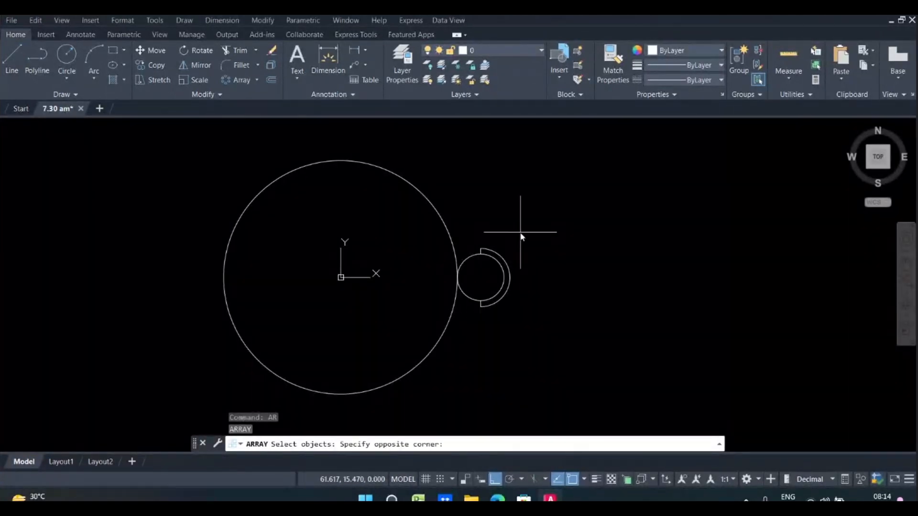
pyautogui.click(474, 327)
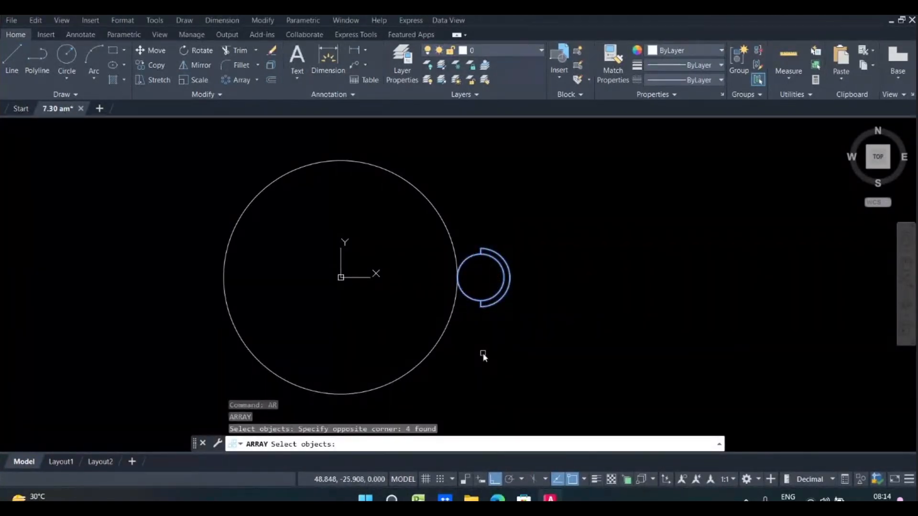
pyautogui.press('Return')
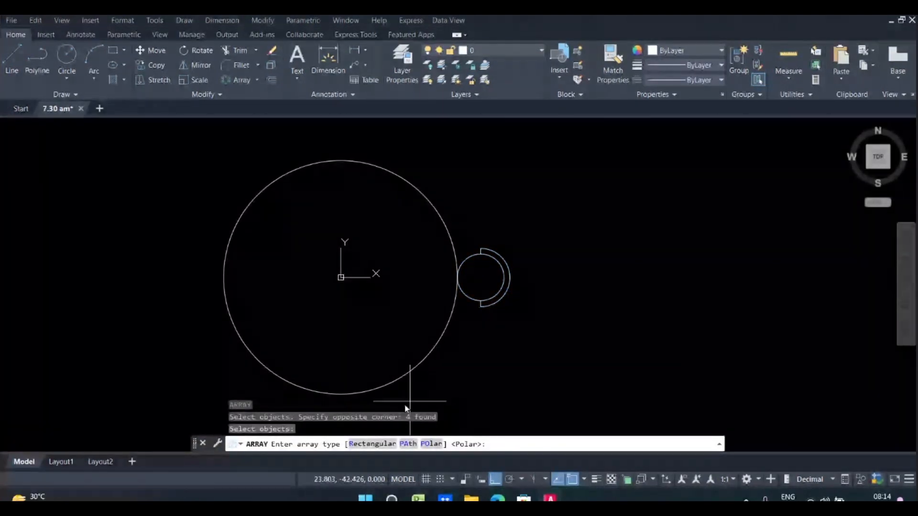
pyautogui.click(430, 444)
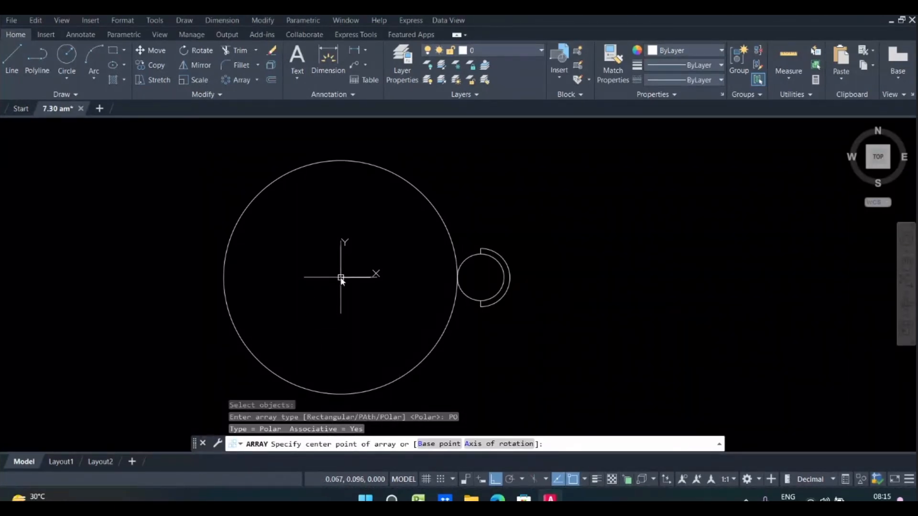
pyautogui.scroll(-2, 369, 308)
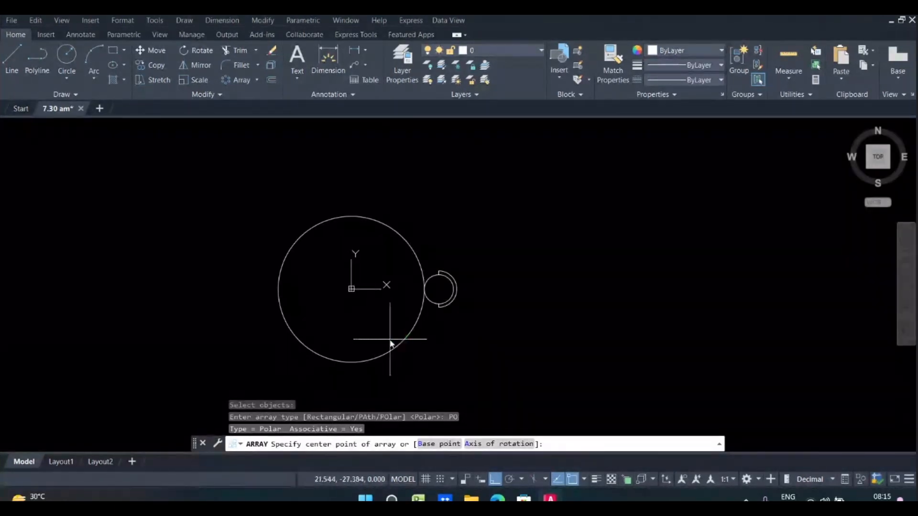
pyautogui.click(351, 290)
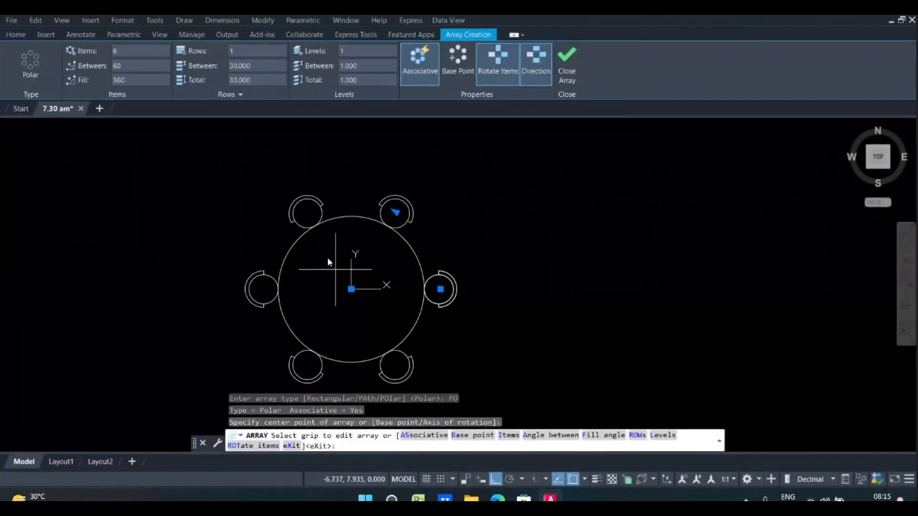
# Set the number of items in the polar array to 10.
pyautogui.click(152, 53)
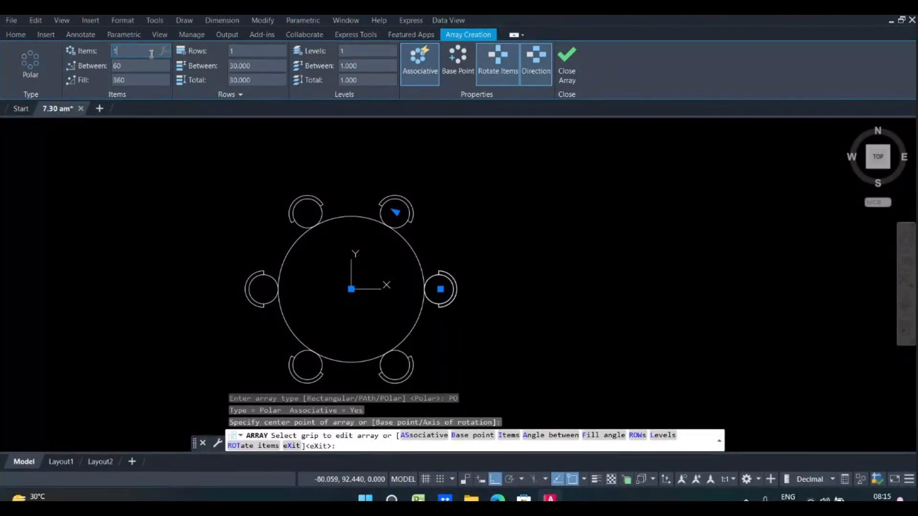
pyautogui.write('10')
pyautogui.press('Return')
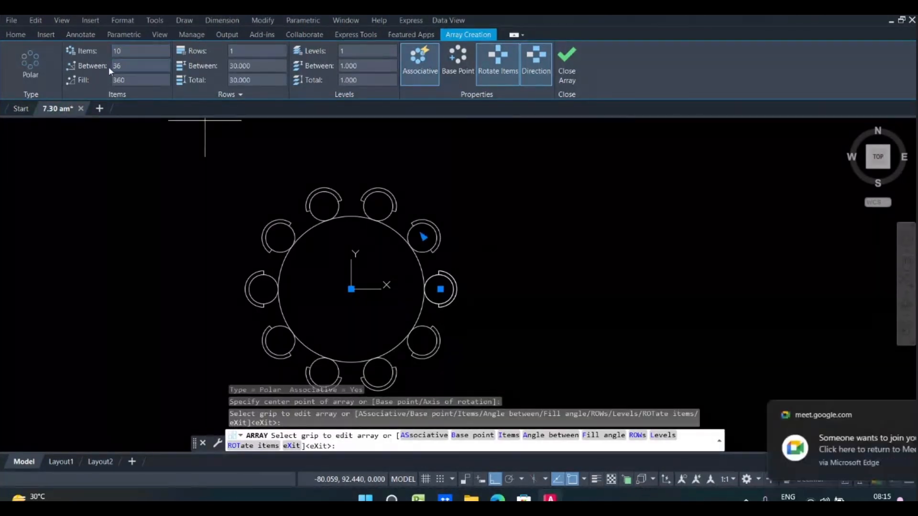
# Try an angle between the polar array's items of 20, followed by 24.
pyautogui.click(127, 64)
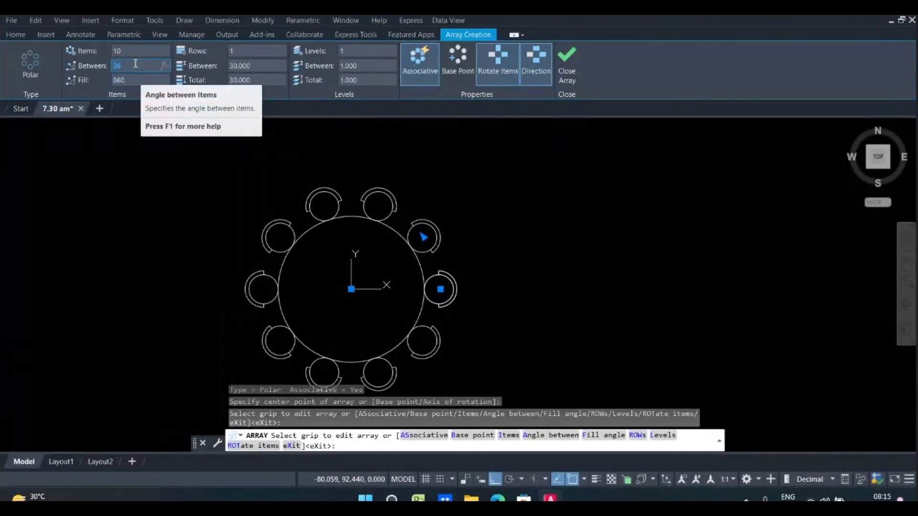
pyautogui.press('Return')
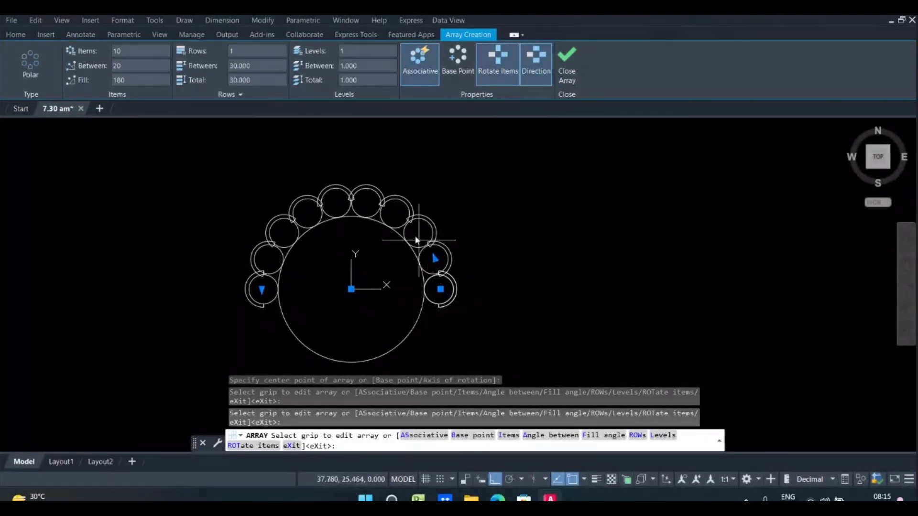
pyautogui.scroll(2, 432, 282)
pyautogui.scroll(-2, 432, 279)
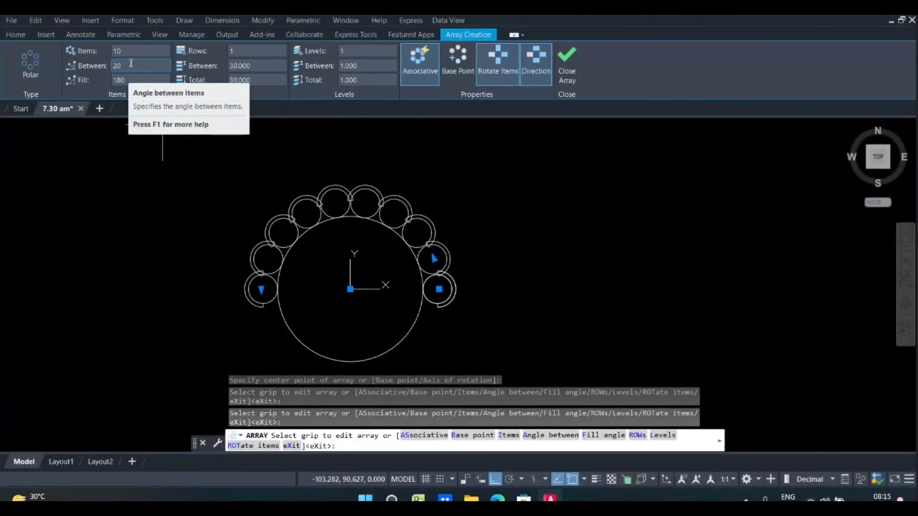
pyautogui.click(130, 63)
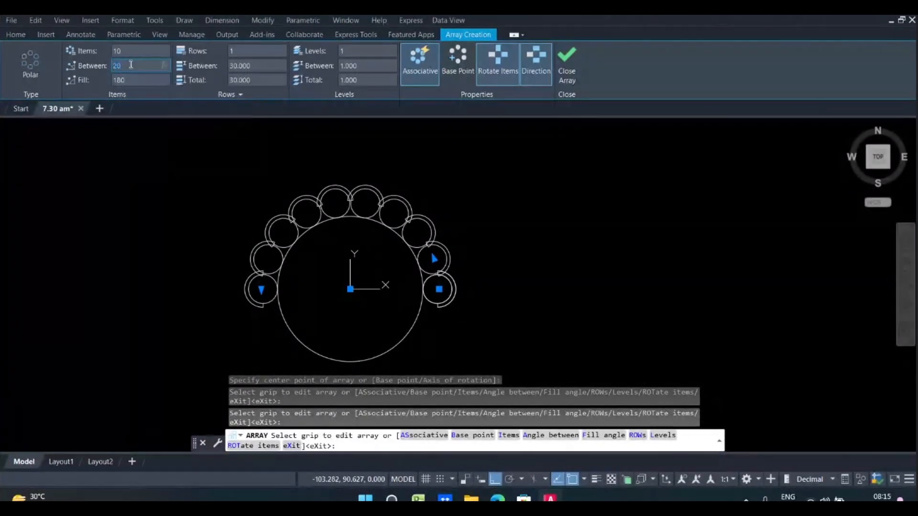
pyautogui.write('24')
pyautogui.press('Return')
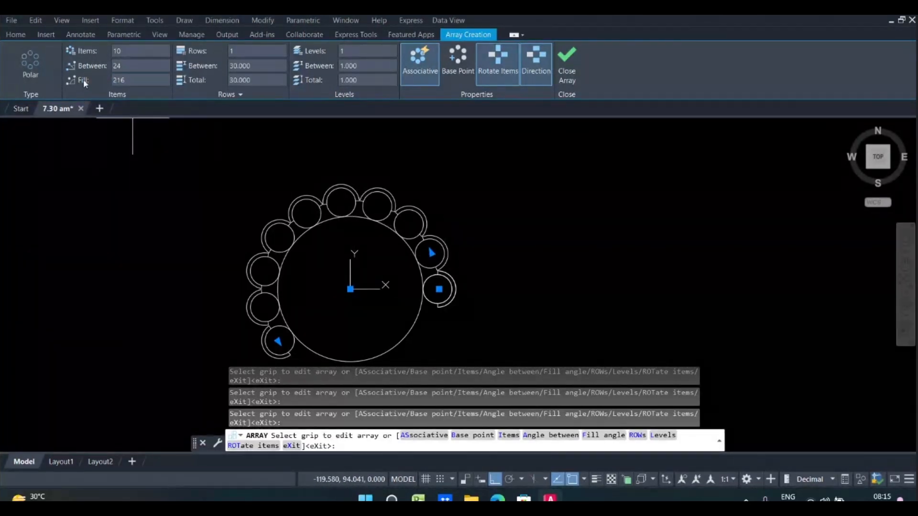
# Set the polar array's fill angle to 180, followed by a full 360.
pyautogui.click(142, 84)
pyautogui.write('180')
pyautogui.press('Return')
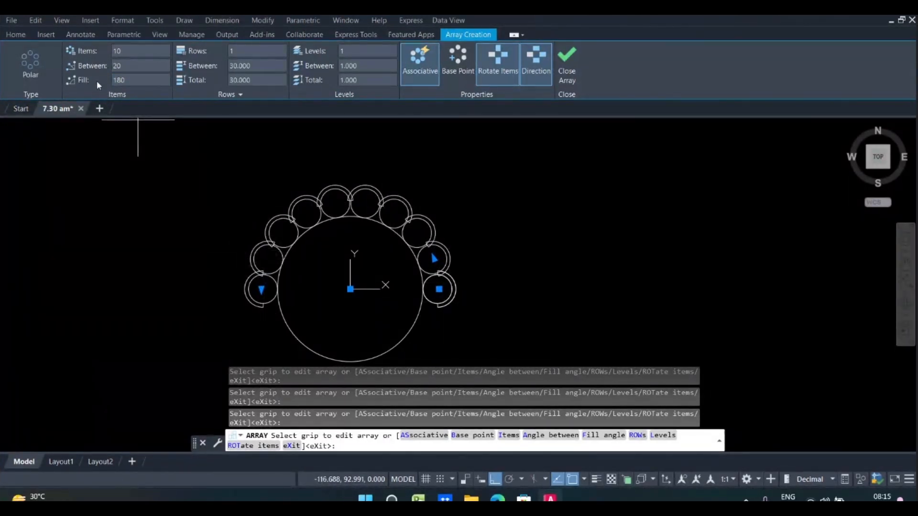
pyautogui.click(134, 66)
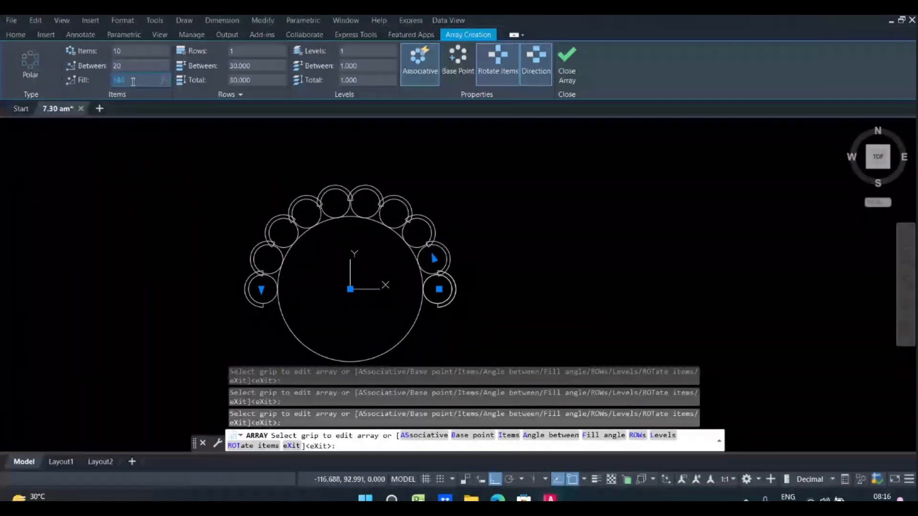
pyautogui.click(134, 80)
pyautogui.write('360')
pyautogui.press('Return')
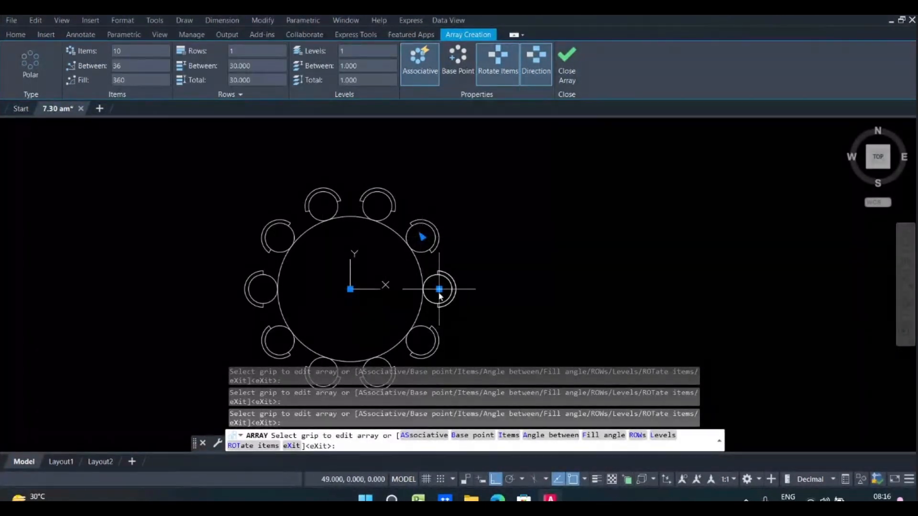
# Give the polar array 3 rows with a row spacing of 18.
pyautogui.click(128, 80)
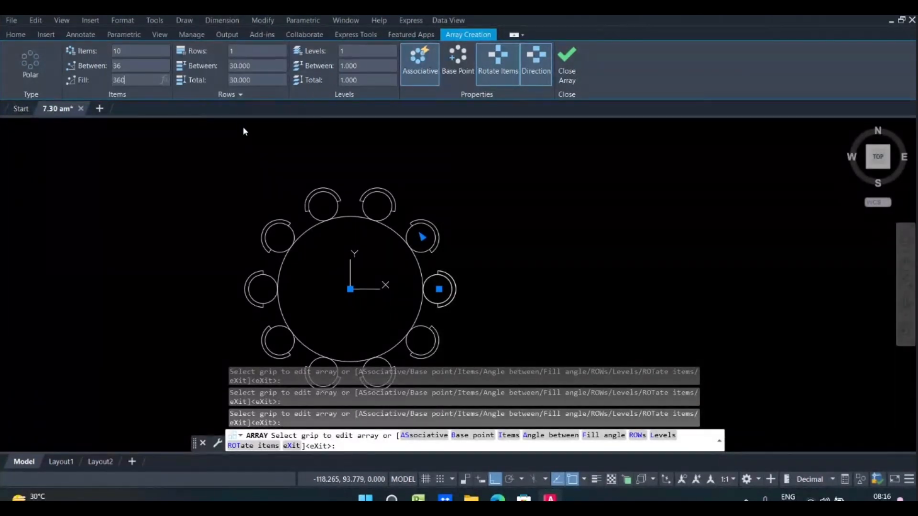
pyautogui.click(250, 52)
pyautogui.write('3')
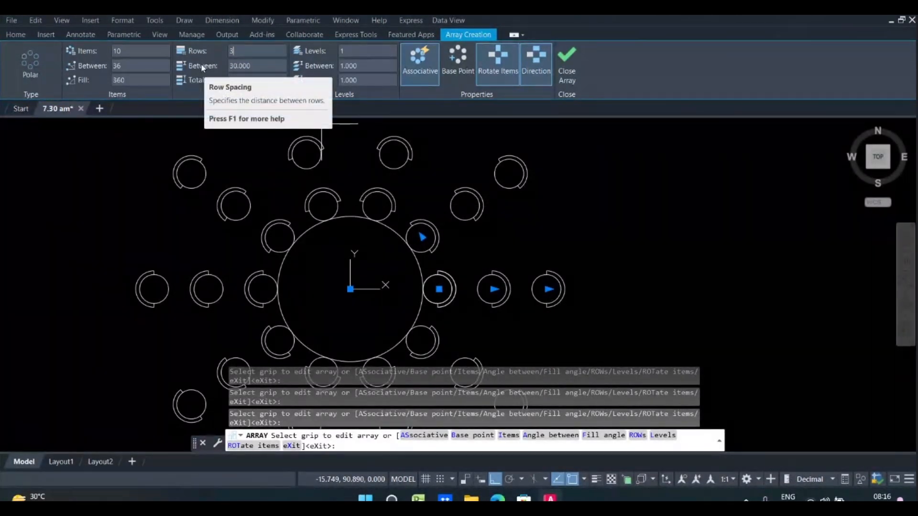
pyautogui.click(271, 67)
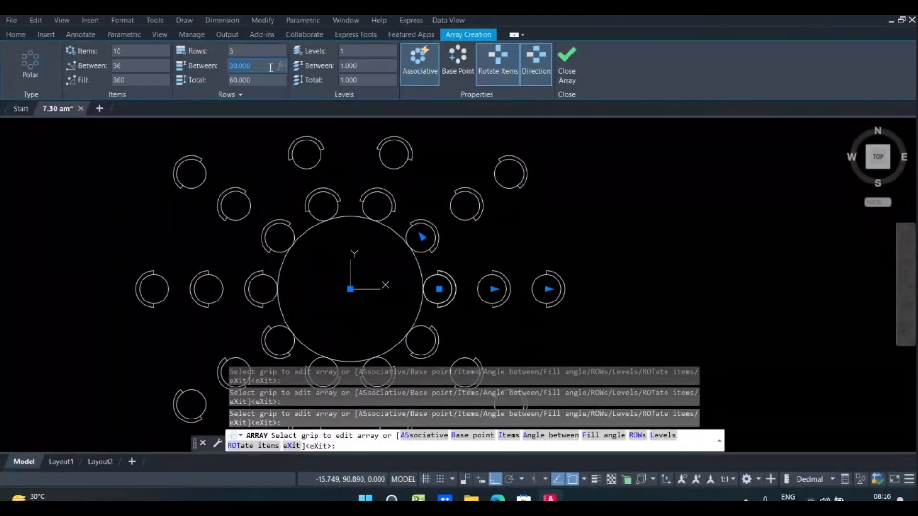
pyautogui.press('Return')
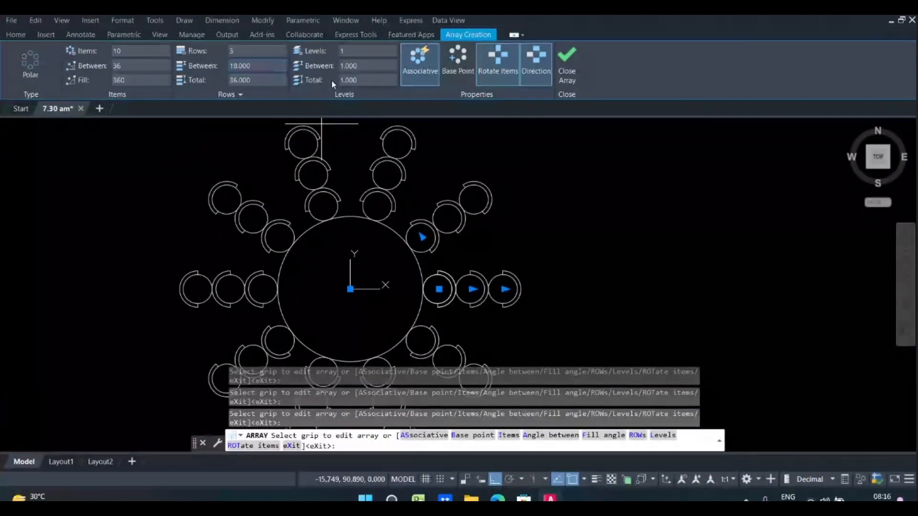
pyautogui.scroll(2, 438, 237)
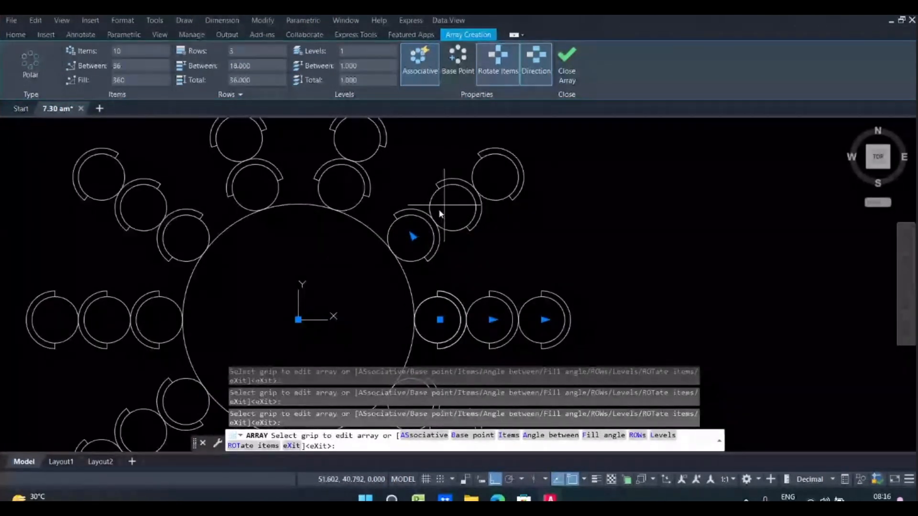
pyautogui.scroll(-2, 398, 216)
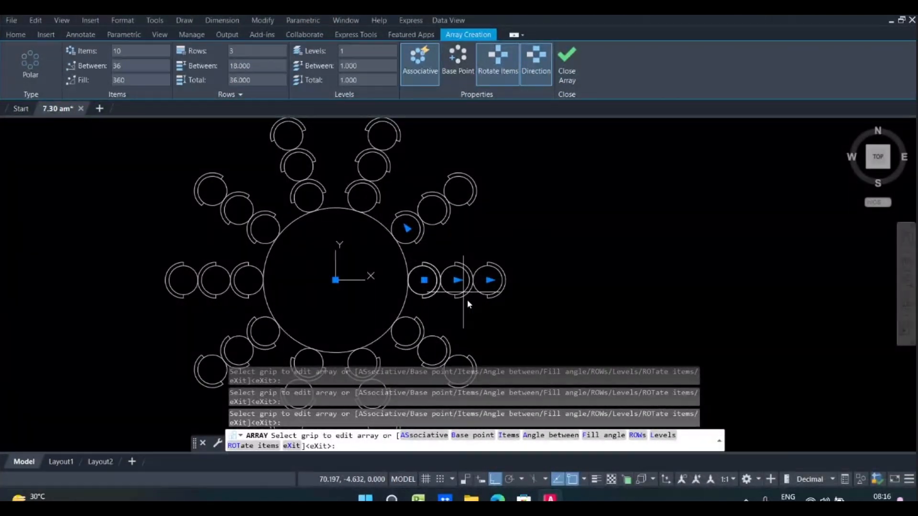
# Switch to the Google Meet window and mute all meeting participants.
pyautogui.moveTo(498, 499)
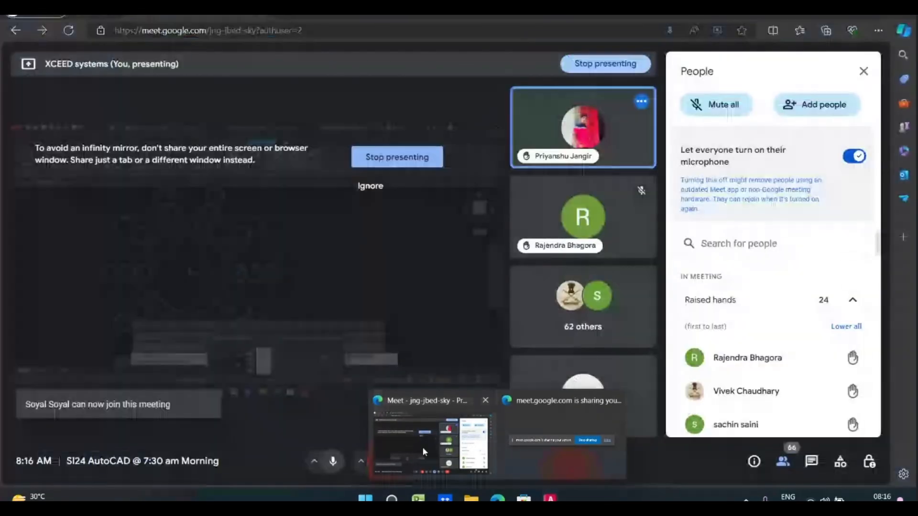
pyautogui.click(423, 447)
pyautogui.click(725, 108)
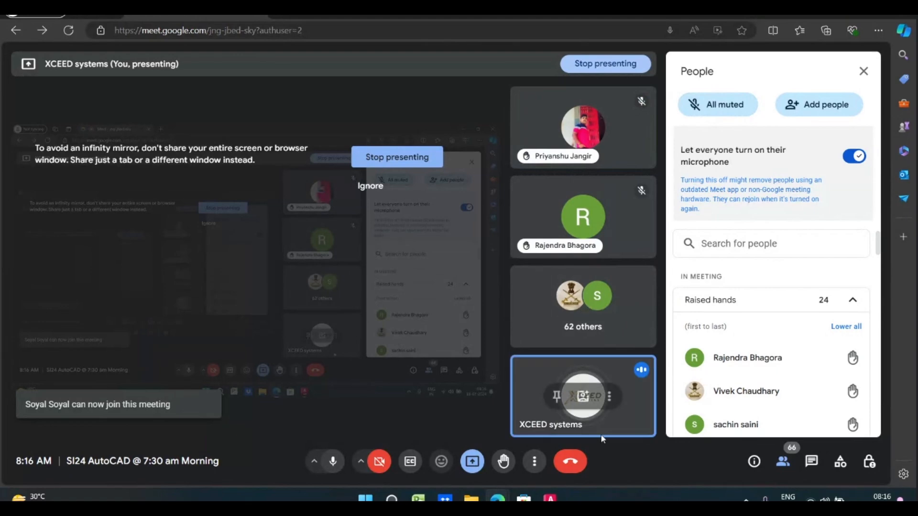
# Switch back to AutoCAD, exit the array editing and undo the three-row polar array of chairs.
pyautogui.moveTo(550, 499)
pyautogui.click(543, 427)
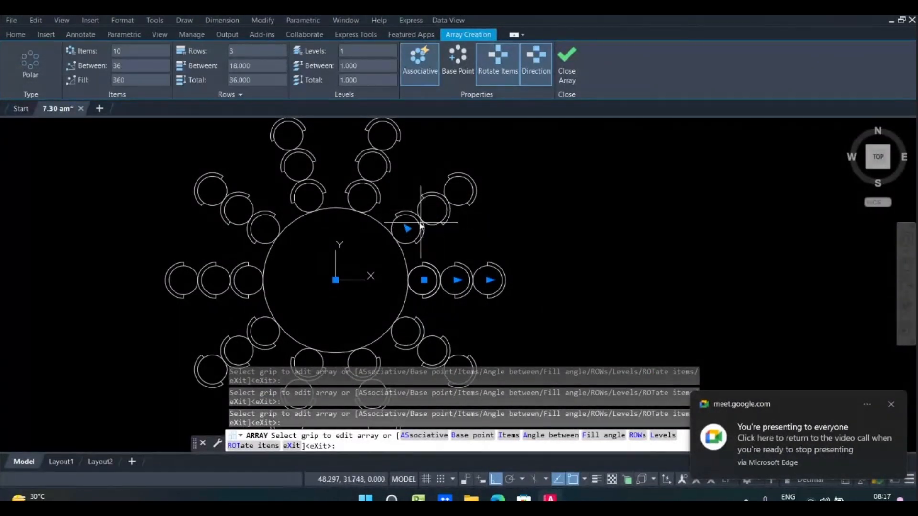
pyautogui.scroll(-2, 363, 238)
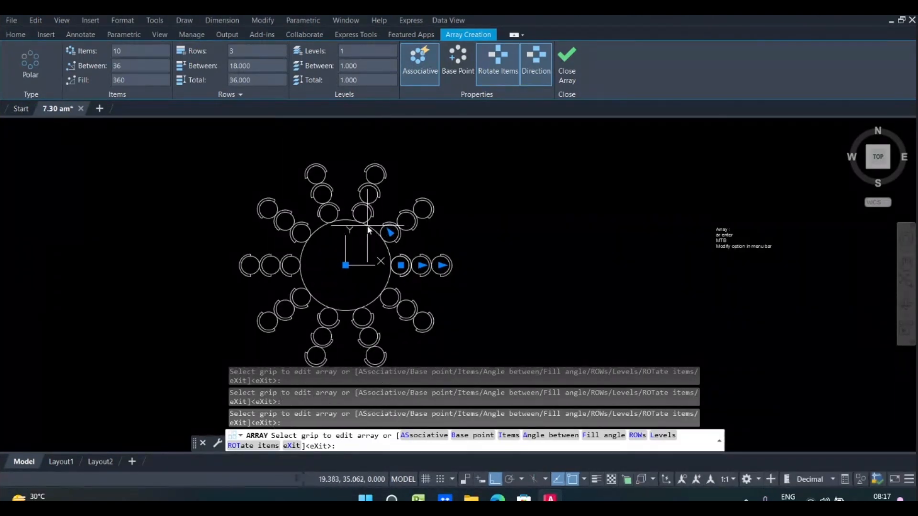
pyautogui.press('Escape')
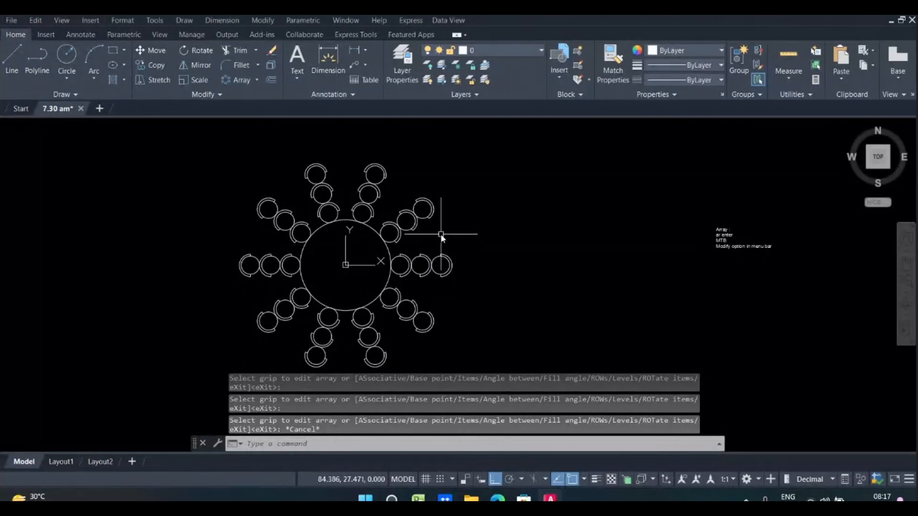
pyautogui.hotkey('ctrl', 'z')
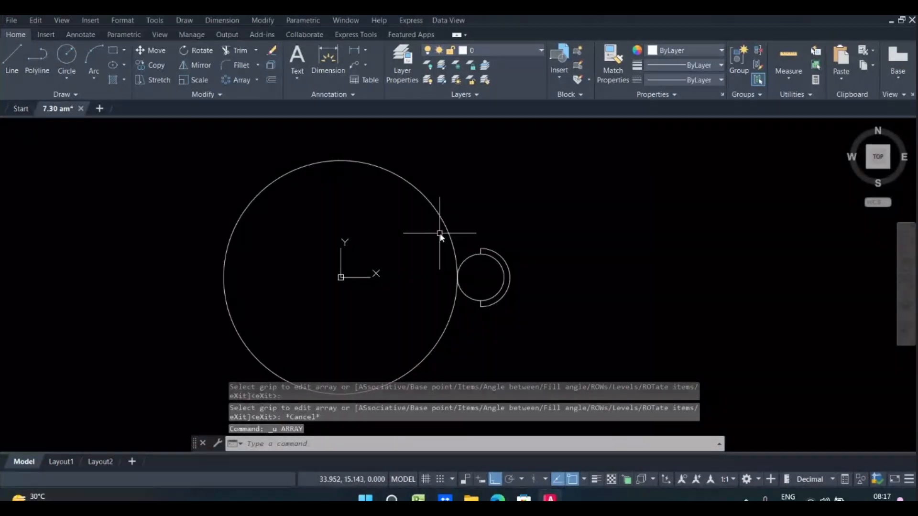
# Create a polar array of the chair around the large circle's centre point.
pyautogui.write('ar')
pyautogui.press('Return')
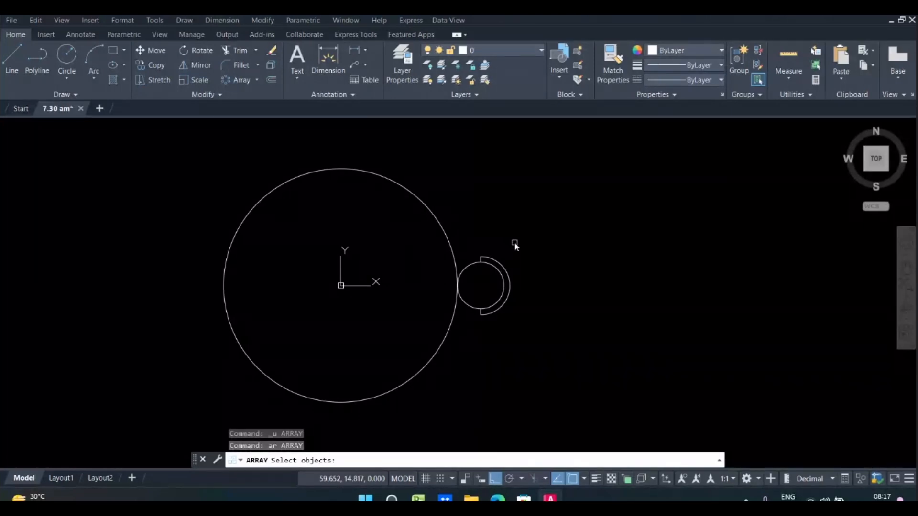
pyautogui.click(518, 245)
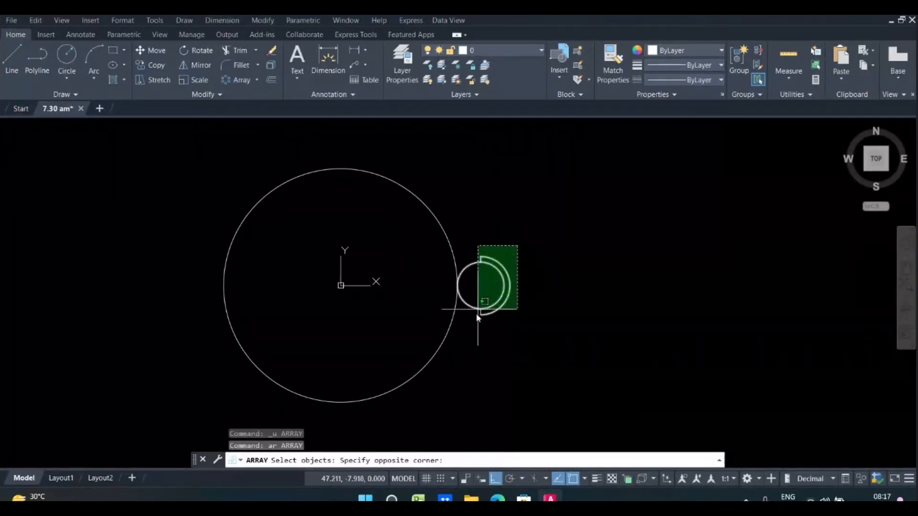
pyautogui.click(472, 330)
pyautogui.press('Return')
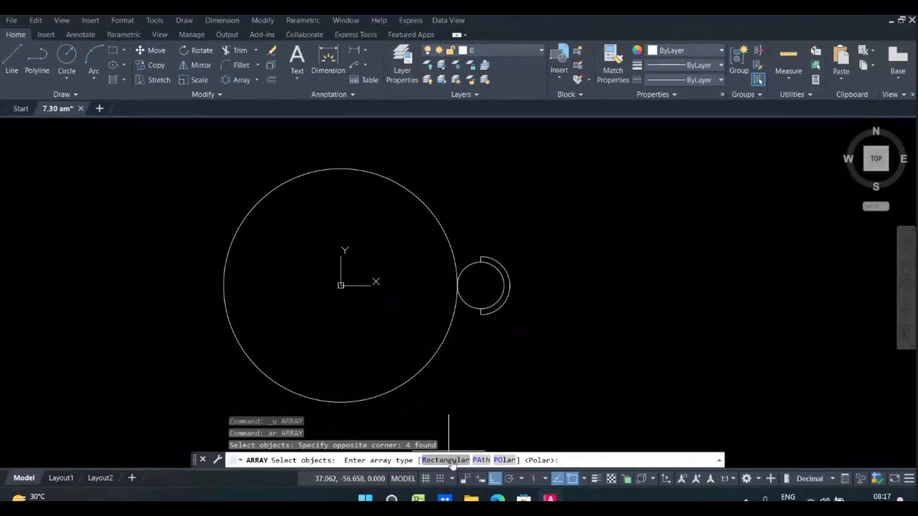
pyautogui.click(257, 80)
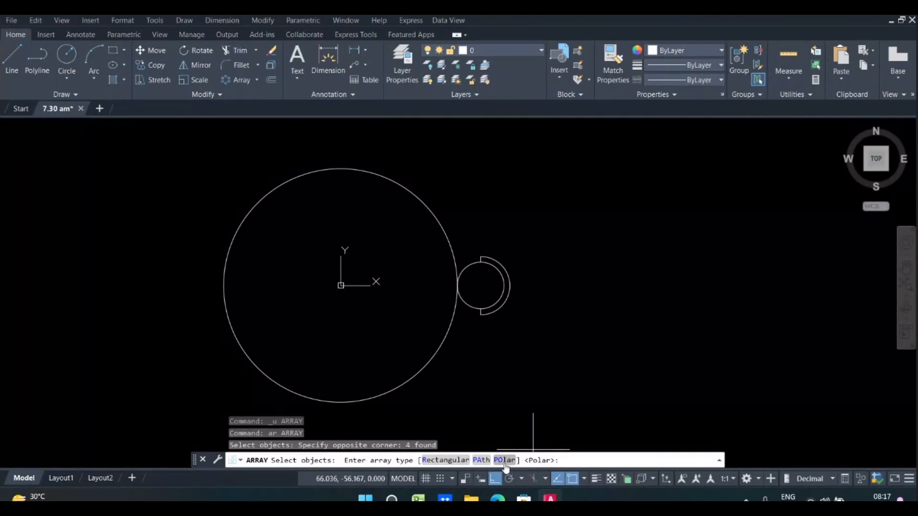
pyautogui.click(505, 464)
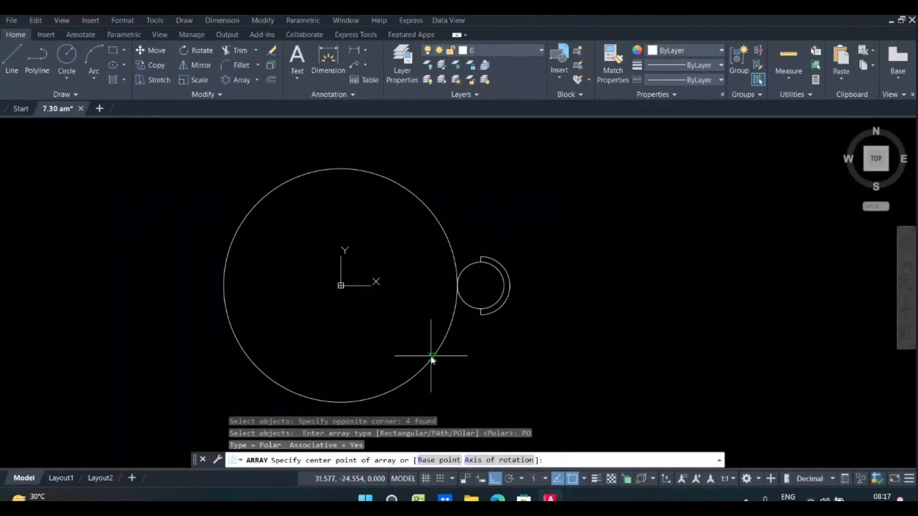
pyautogui.click(341, 286)
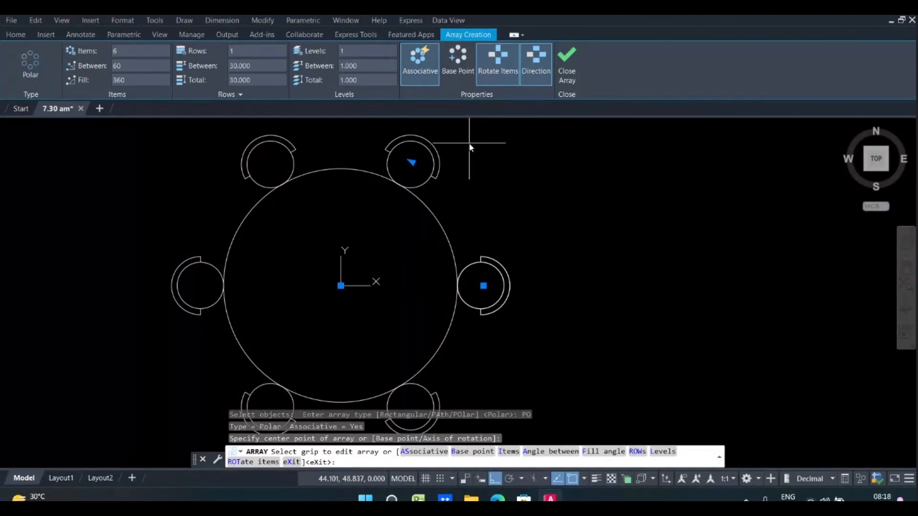
# Toggle the polar array's Rotate Items option off and back on, and finish the array with it enabled.
pyautogui.click(499, 80)
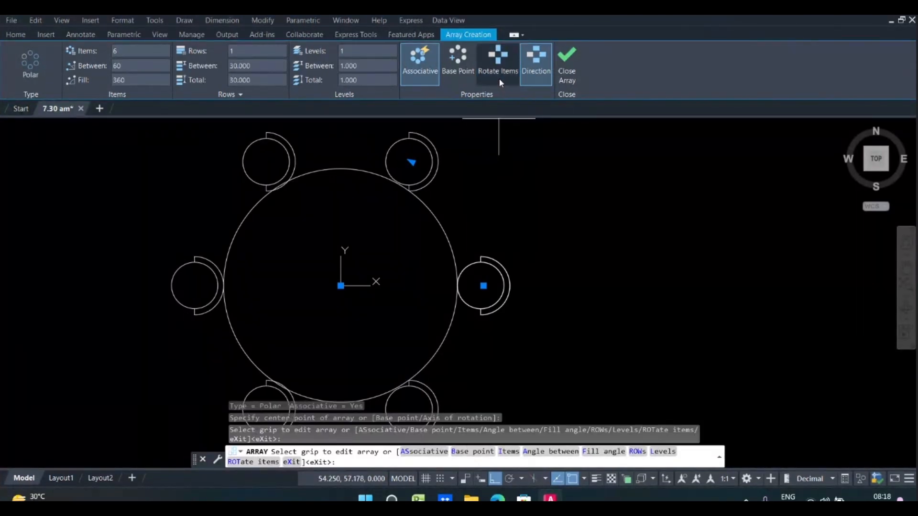
pyautogui.click(506, 70)
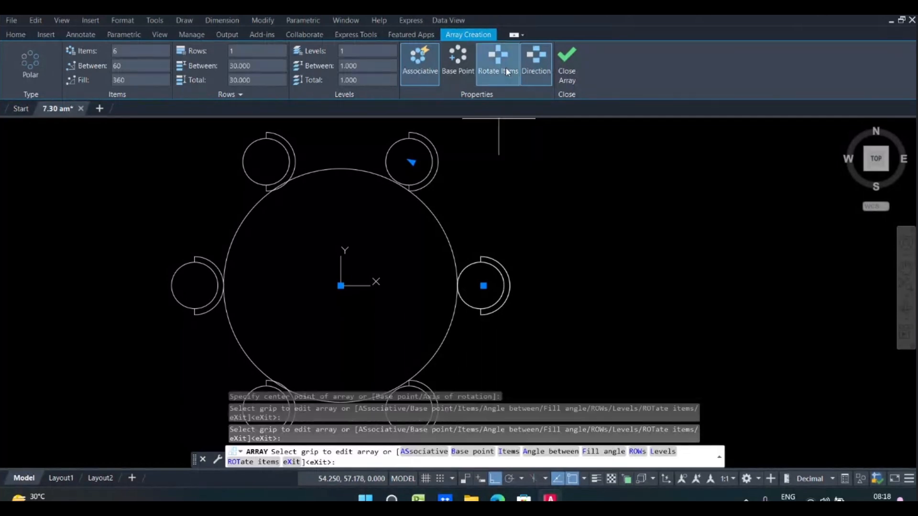
pyautogui.click(503, 72)
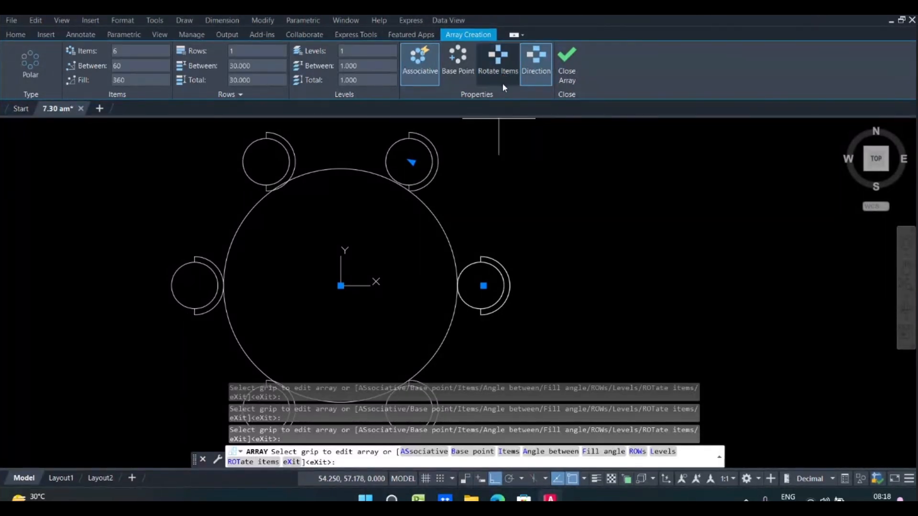
pyautogui.click(501, 70)
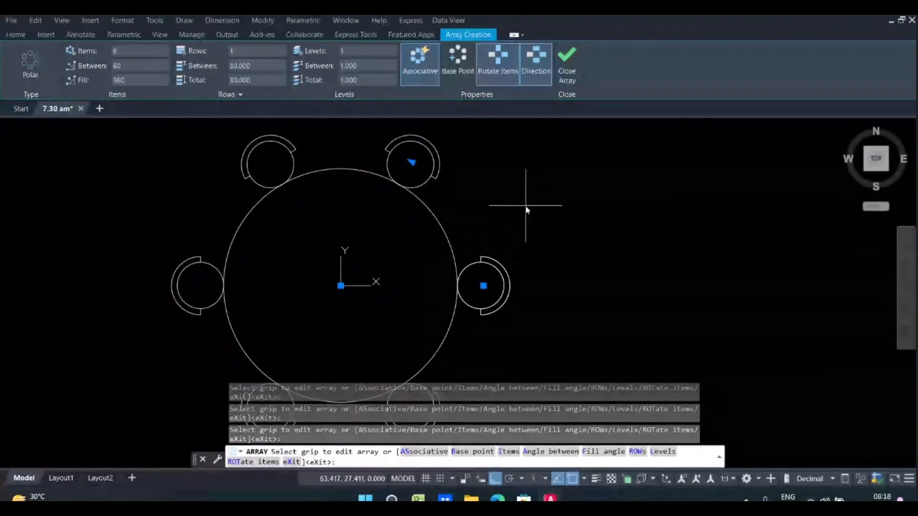
pyautogui.scroll(-2, 523, 192)
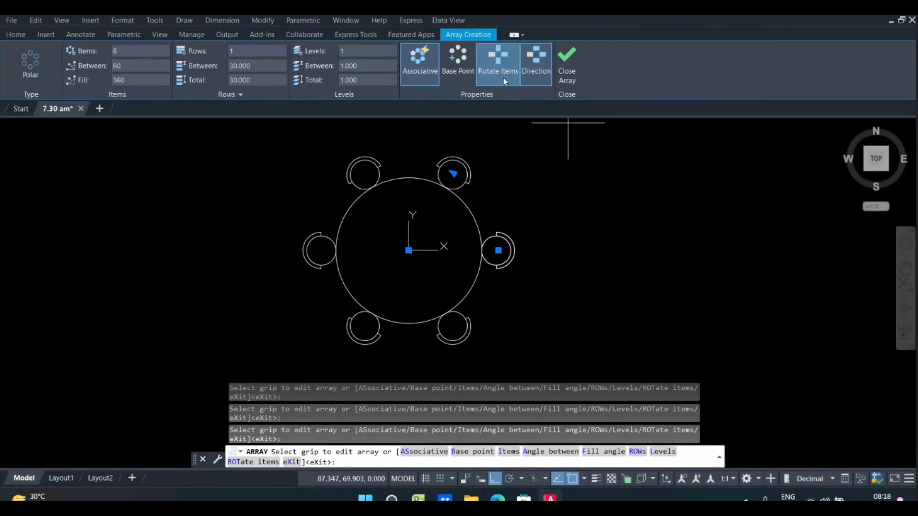
pyautogui.click(566, 72)
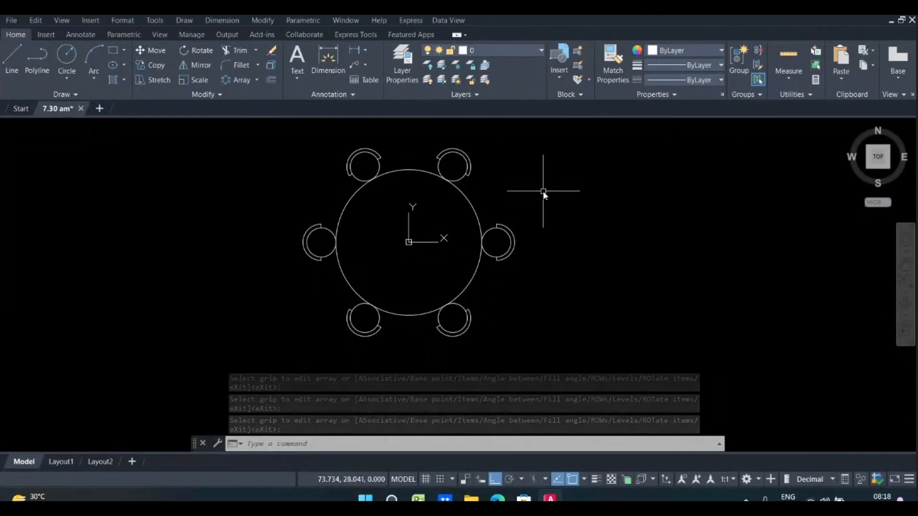
# Erase the large circle and all the arrayed chairs from the drawing.
pyautogui.hotkey('ctrl', 'a')
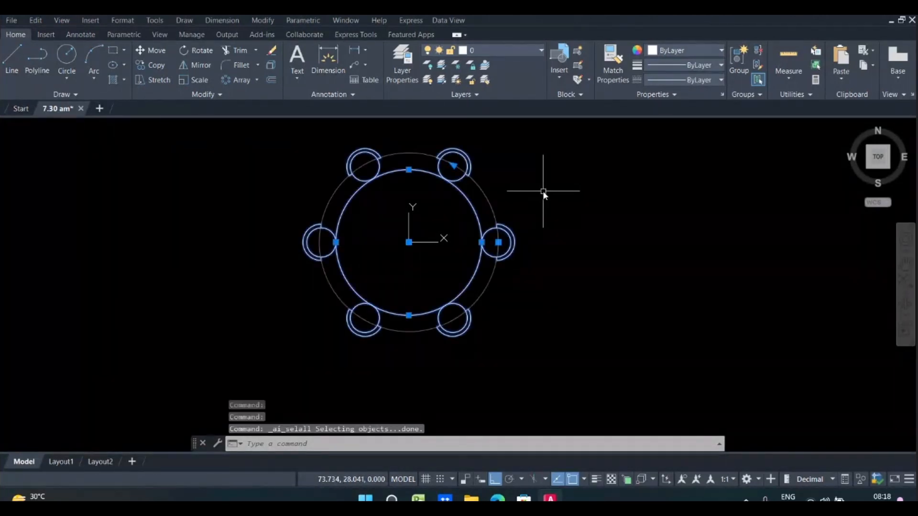
pyautogui.press('Delete')
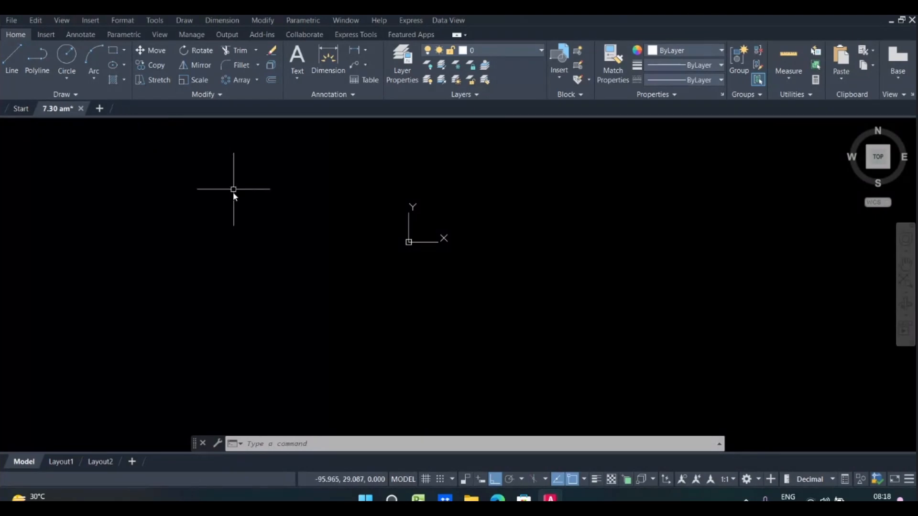
pyautogui.moveTo(224, 240)
pyautogui.mouseDown(button='middle')
pyautogui.moveTo(160, 279)
pyautogui.moveTo(109, 291)
pyautogui.mouseUp(button='middle')
pyautogui.moveTo(199, 258); pyautogui.dragTo(172, 260, button='middle')
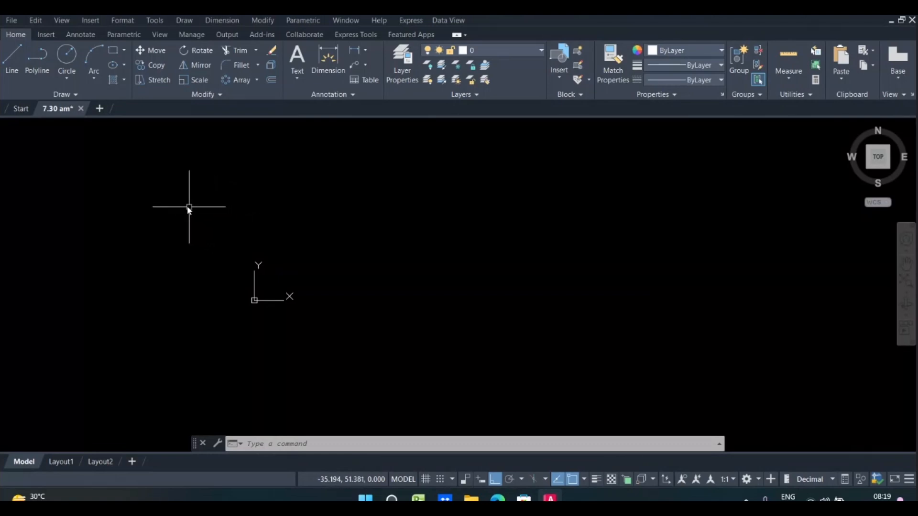
pyautogui.click(82, 93)
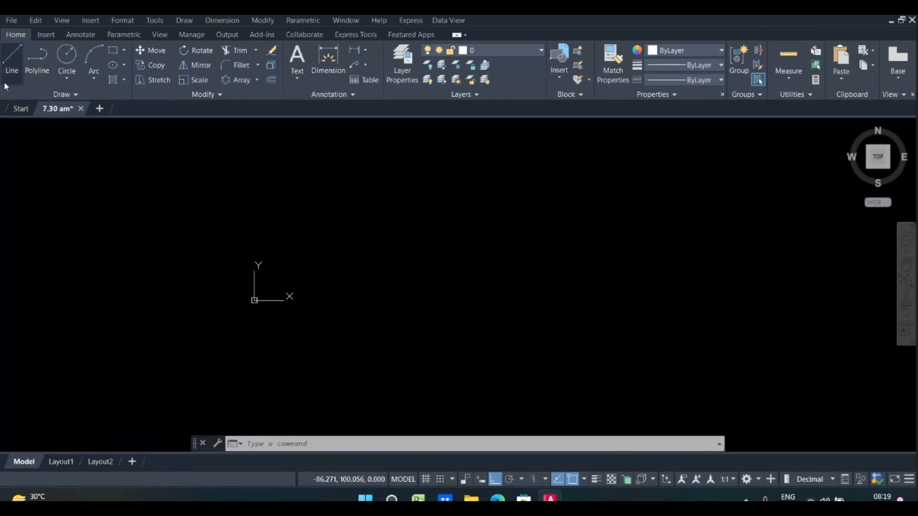
pyautogui.click(77, 95)
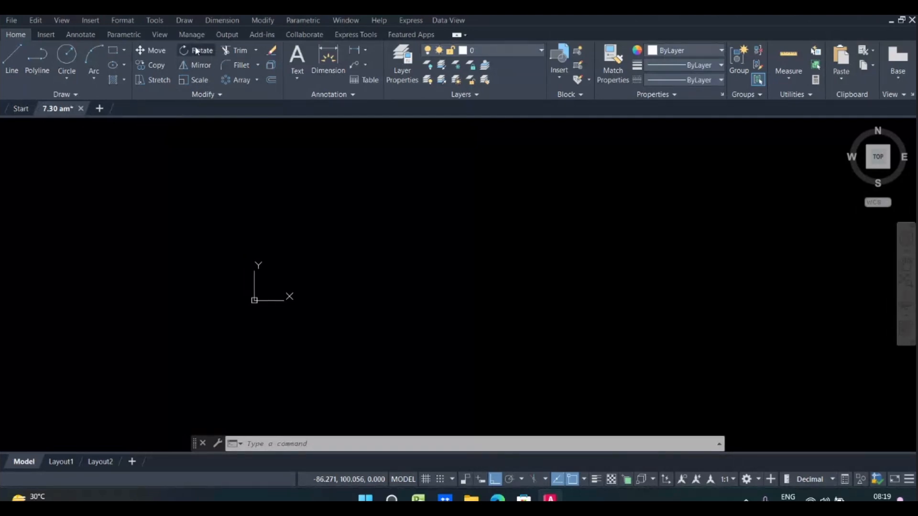
pyautogui.click(190, 23)
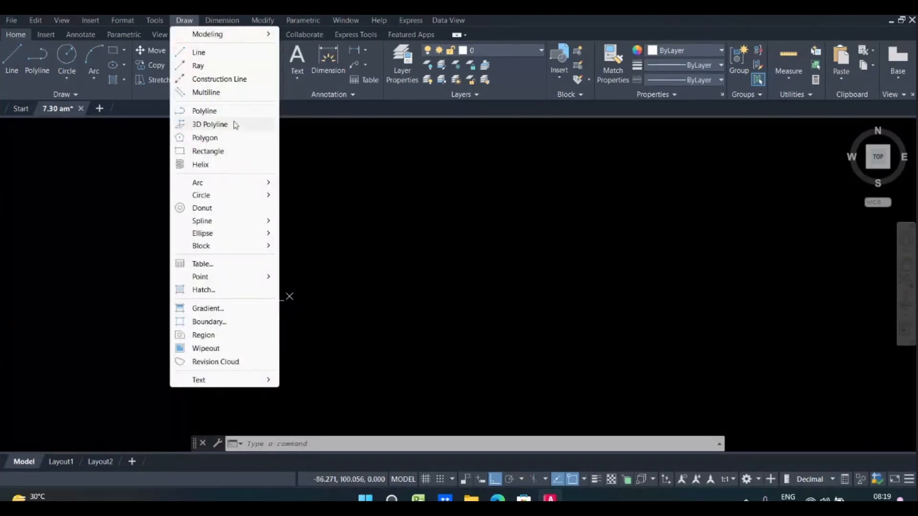
pyautogui.moveTo(229, 223)
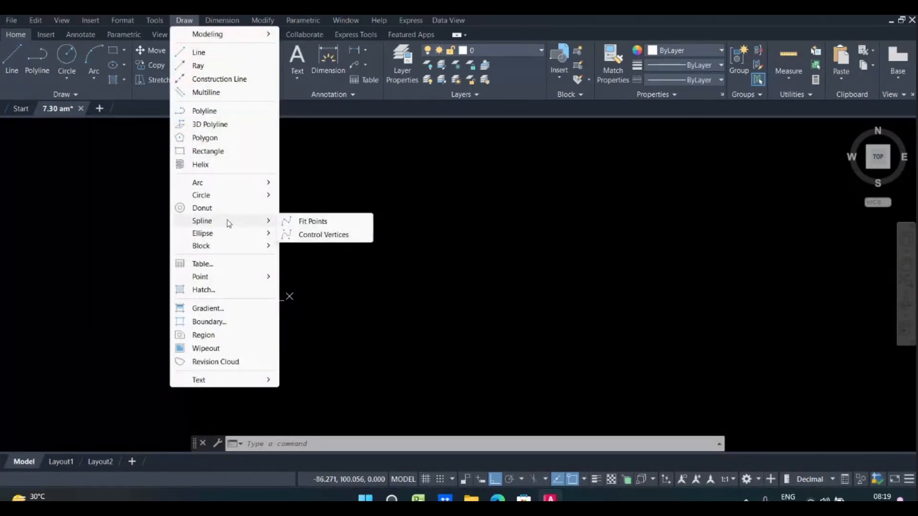
pyautogui.click(352, 173)
pyautogui.click(277, 228)
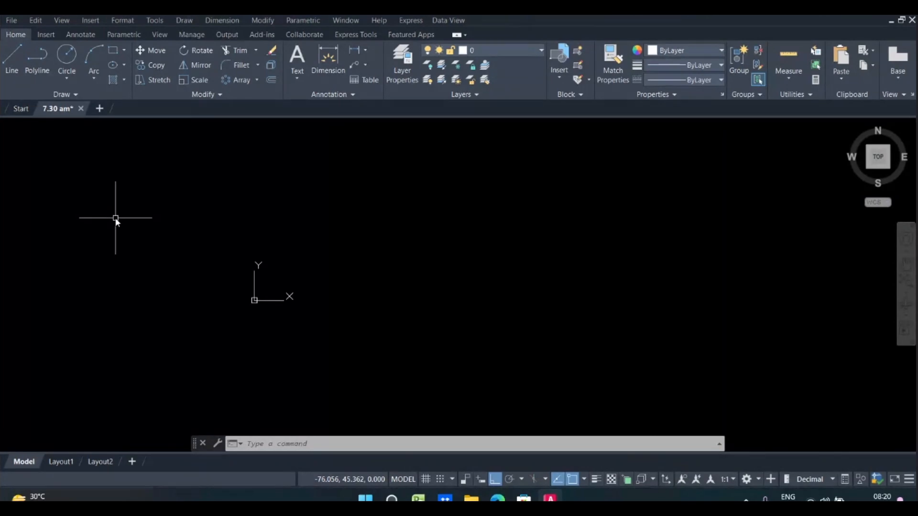
# Start a fit-point spline with the Spline command and turn Ortho mode off.
pyautogui.write('SPL')
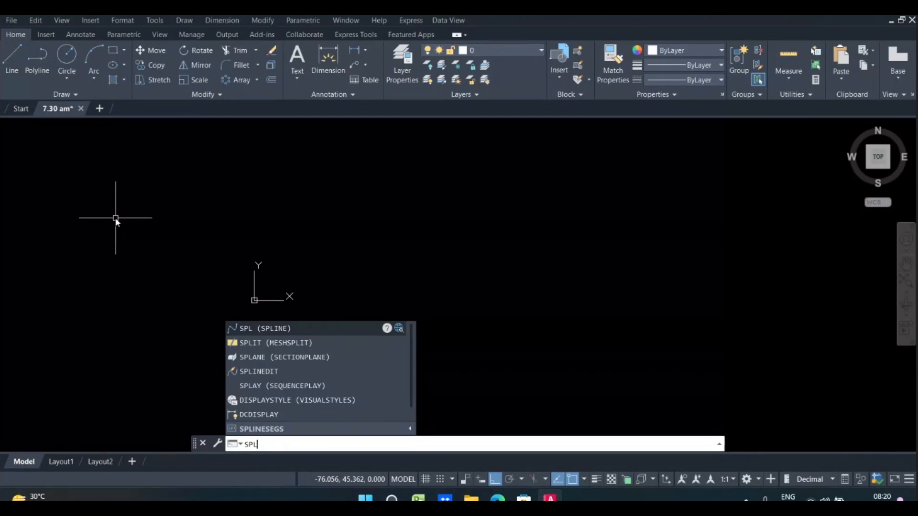
pyautogui.press('Return')
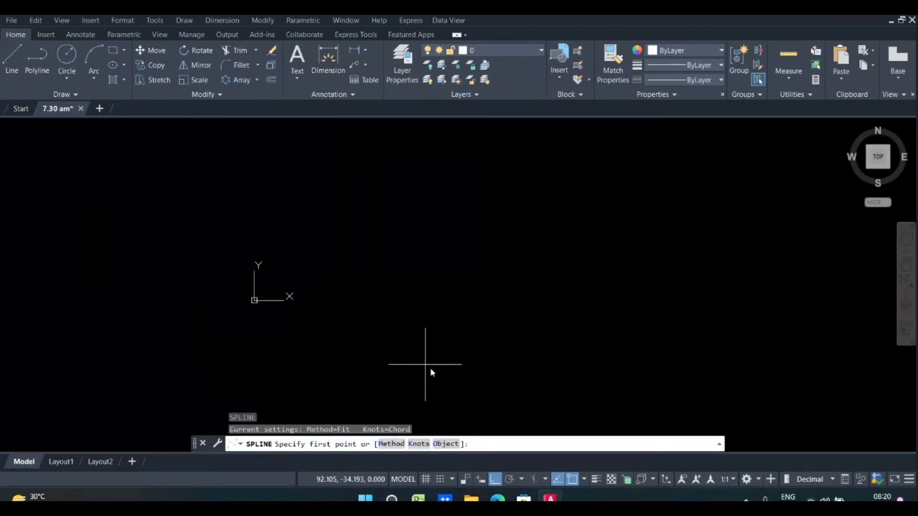
pyautogui.click(496, 483)
pyautogui.moveTo(360, 348); pyautogui.dragTo(251, 370, button='middle')
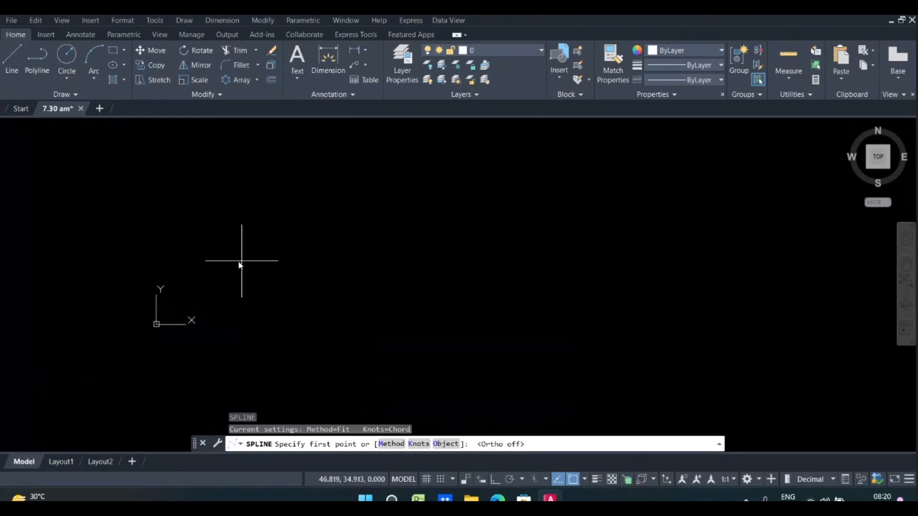
pyautogui.click(211, 260)
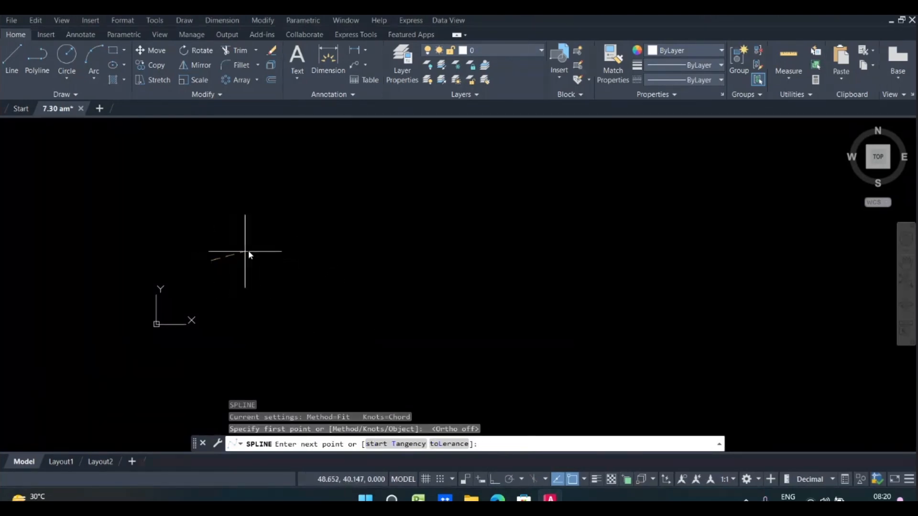
pyautogui.click(323, 229)
pyautogui.click(536, 278)
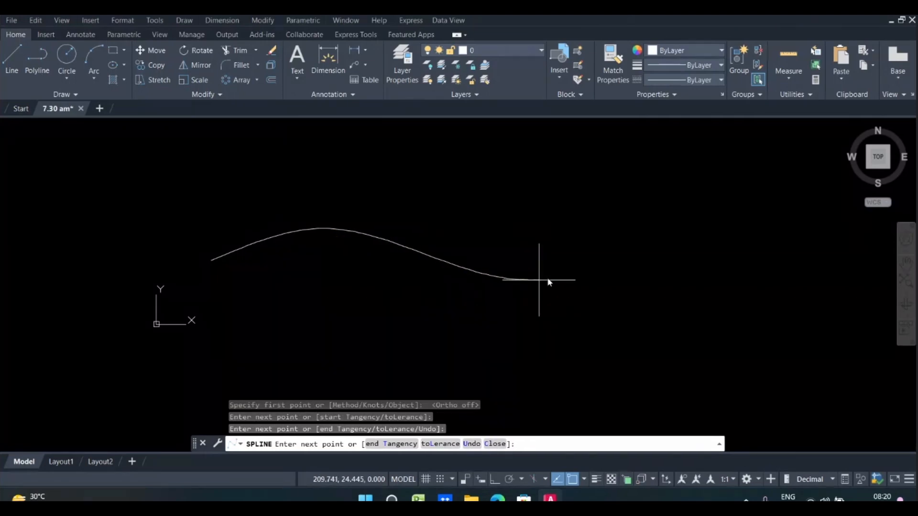
pyautogui.click(678, 238)
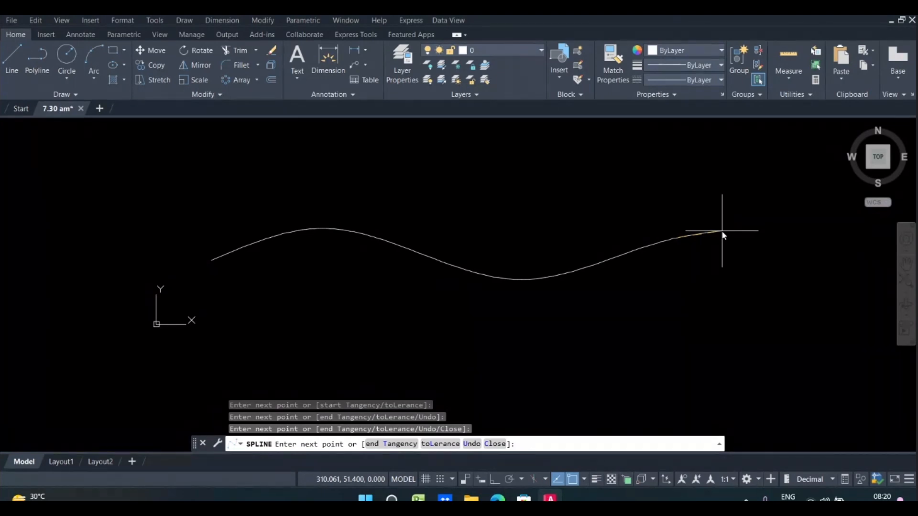
pyautogui.press('Escape')
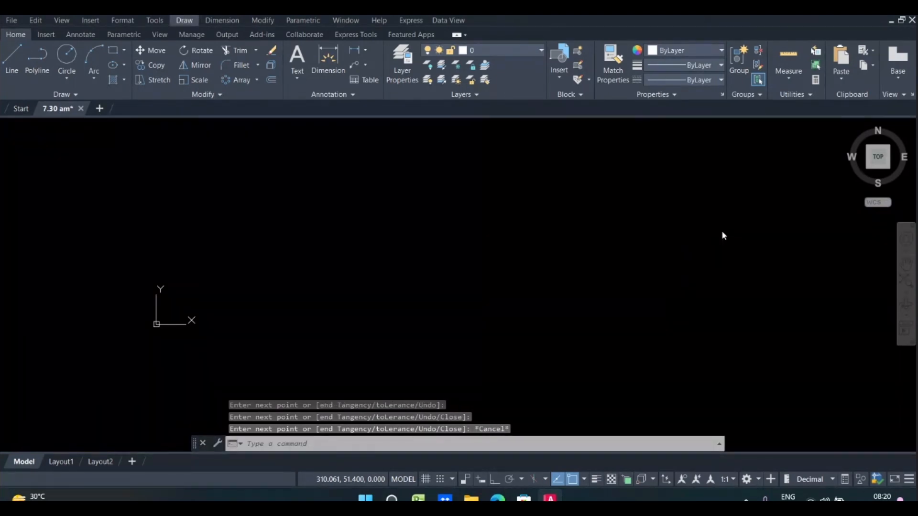
# Draw a wavy five-point fit spline about 320 units long with the Spline command and check its fit points.
pyautogui.click(497, 248)
pyautogui.click(458, 271)
pyautogui.press('Return')
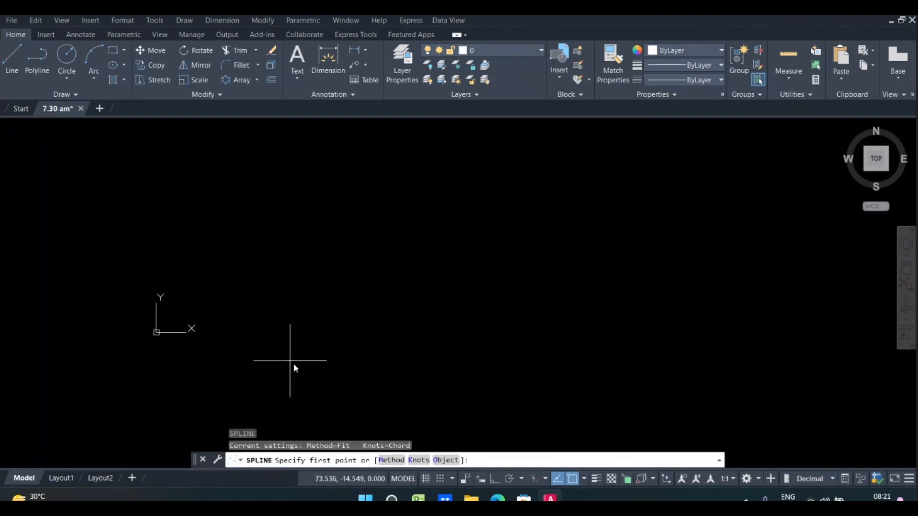
pyautogui.click(253, 278)
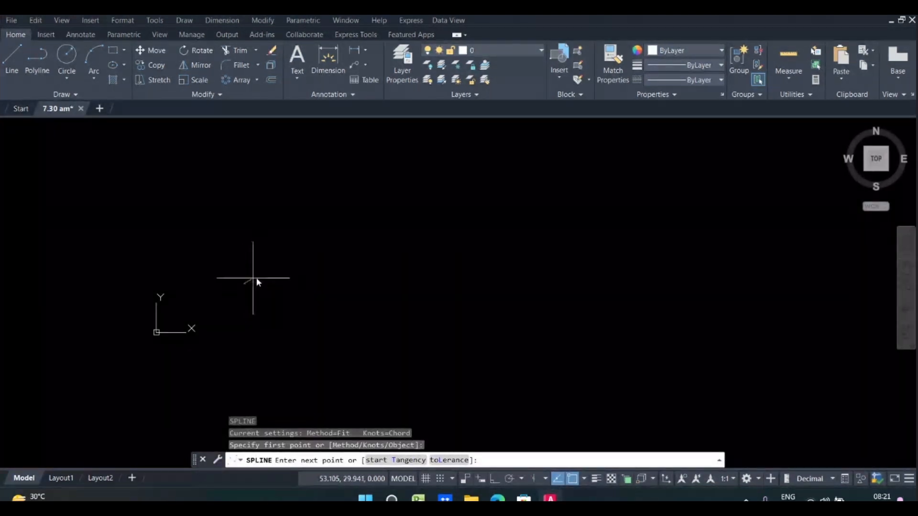
pyautogui.click(335, 248)
pyautogui.click(524, 285)
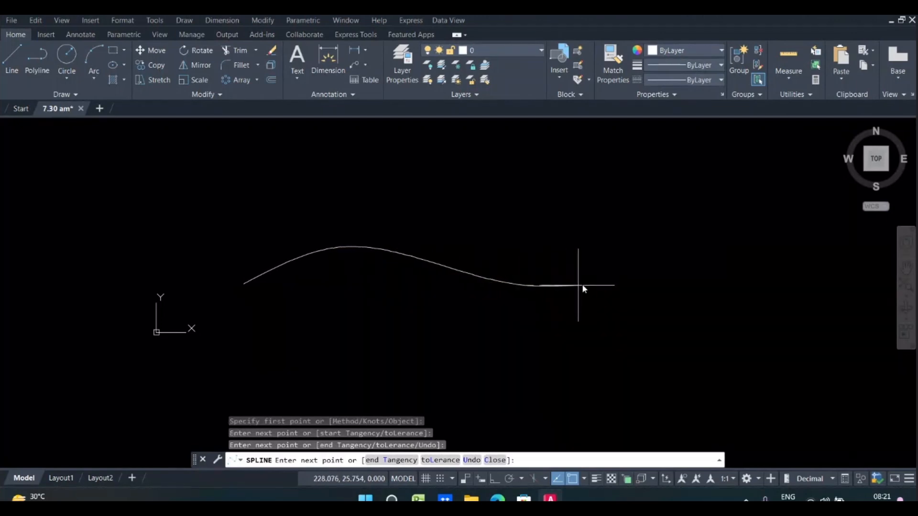
pyautogui.click(697, 251)
pyautogui.click(774, 235)
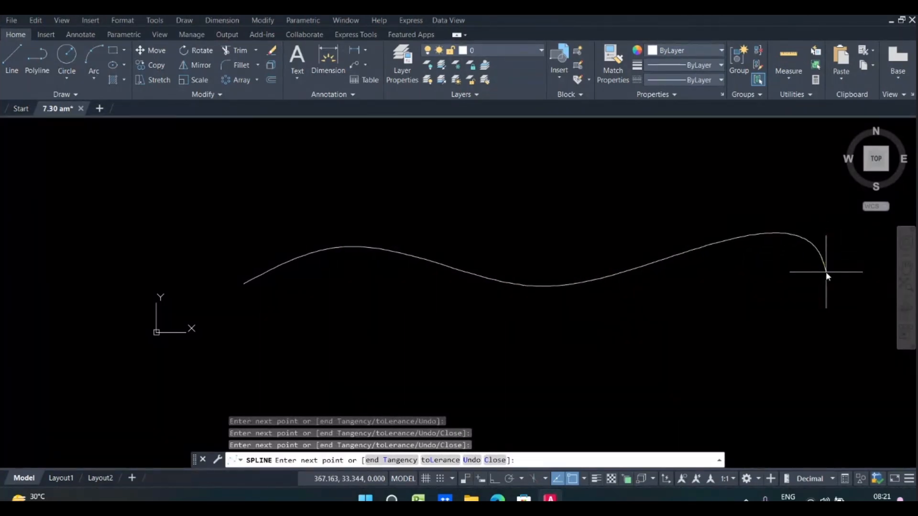
pyautogui.press('Return')
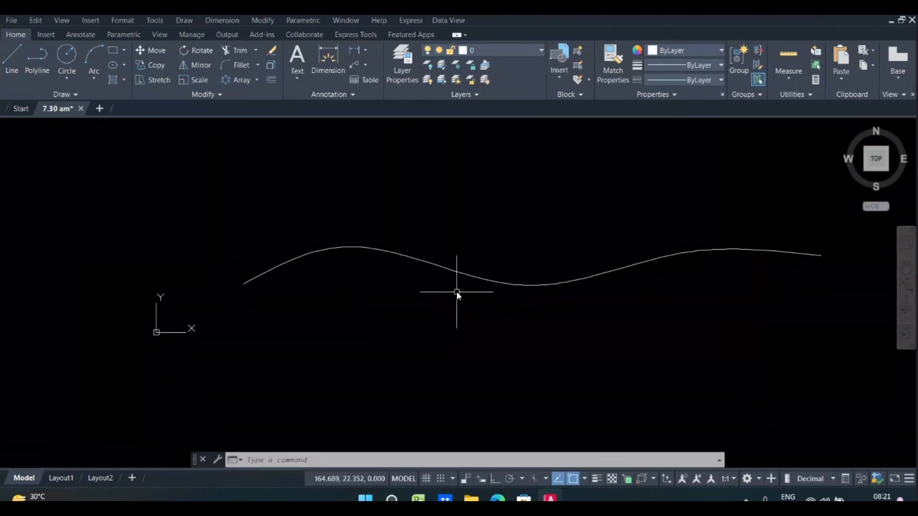
pyautogui.click(463, 270)
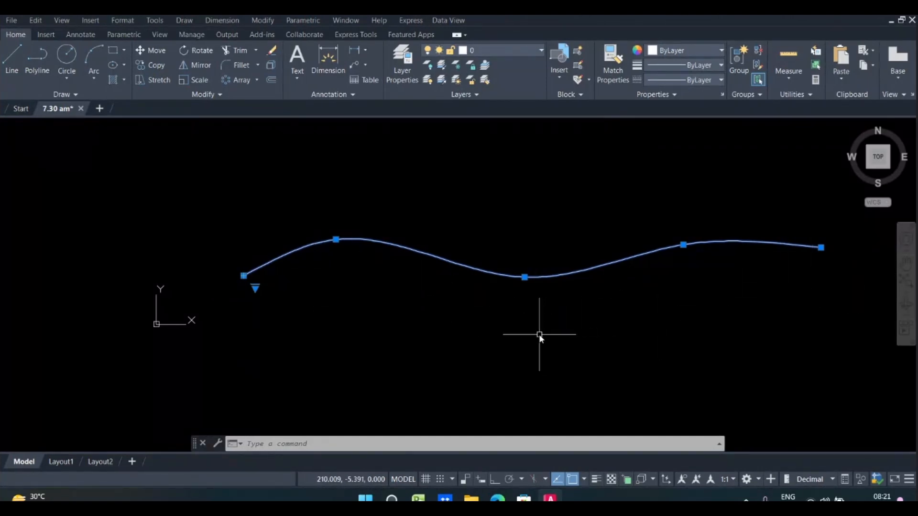
pyautogui.press('Escape')
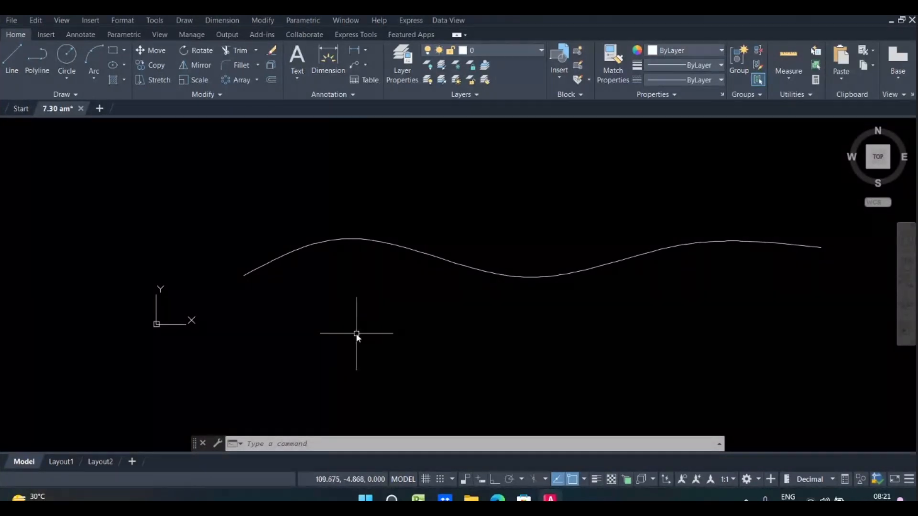
# Draw a small rectangle about 9 by 11 units just above the spline's left end.
pyautogui.click(113, 51)
pyautogui.click(240, 237)
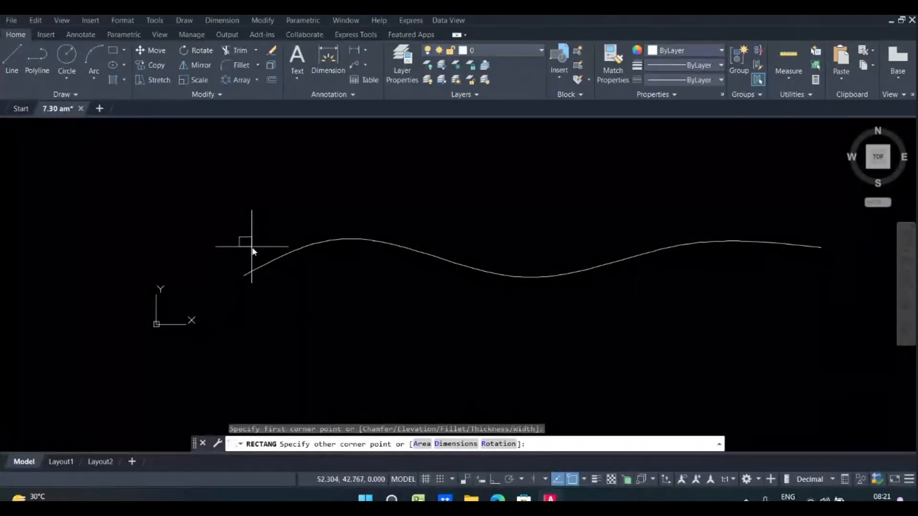
pyautogui.click(254, 258)
pyautogui.moveTo(267, 267); pyautogui.dragTo(224, 269, button='middle')
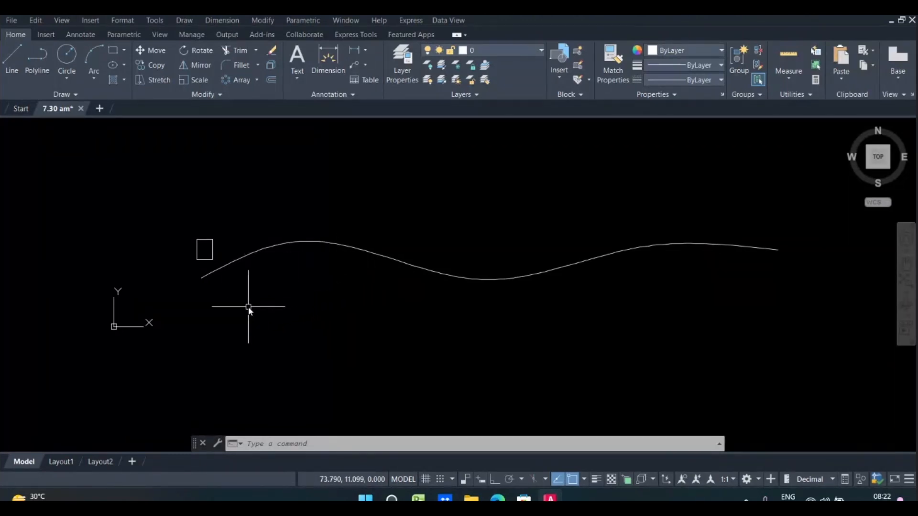
# Create a path array of the small rectangle along the spline with the Array command.
pyautogui.write('ar')
pyautogui.press('Return')
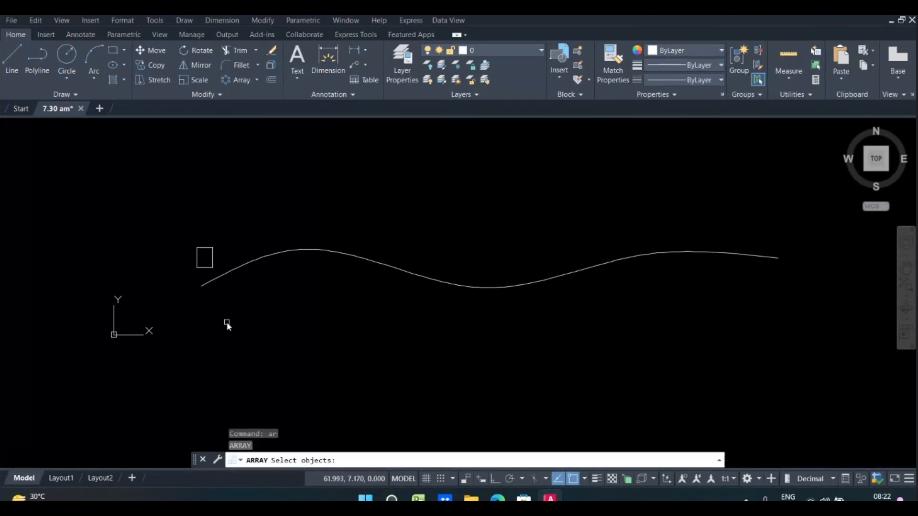
pyautogui.click(197, 262)
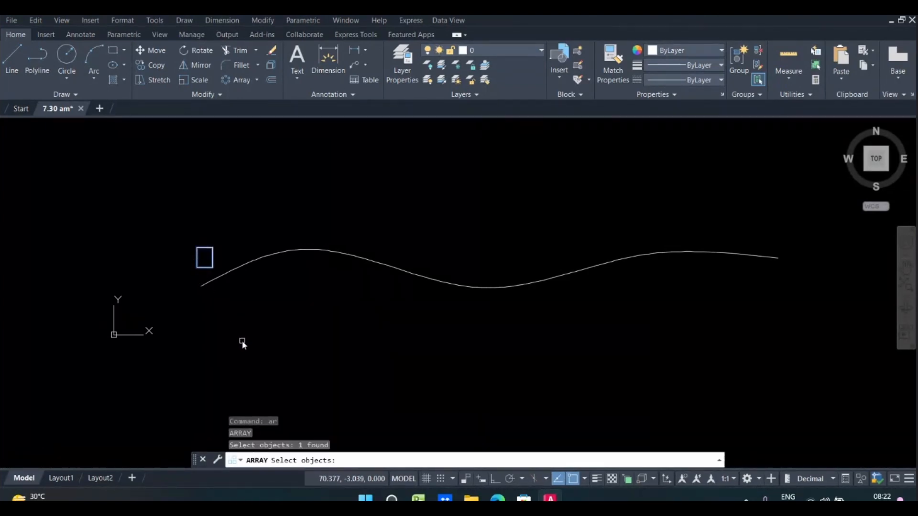
pyautogui.press('Return')
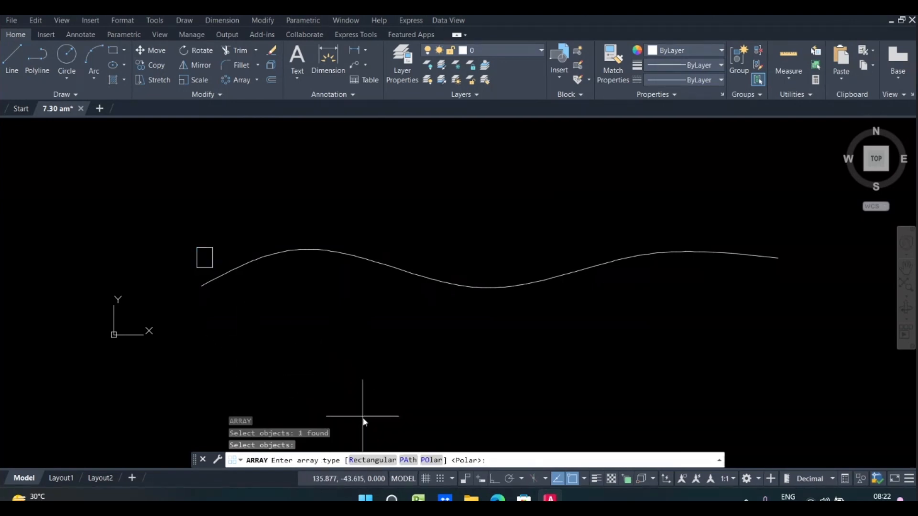
pyautogui.click(408, 460)
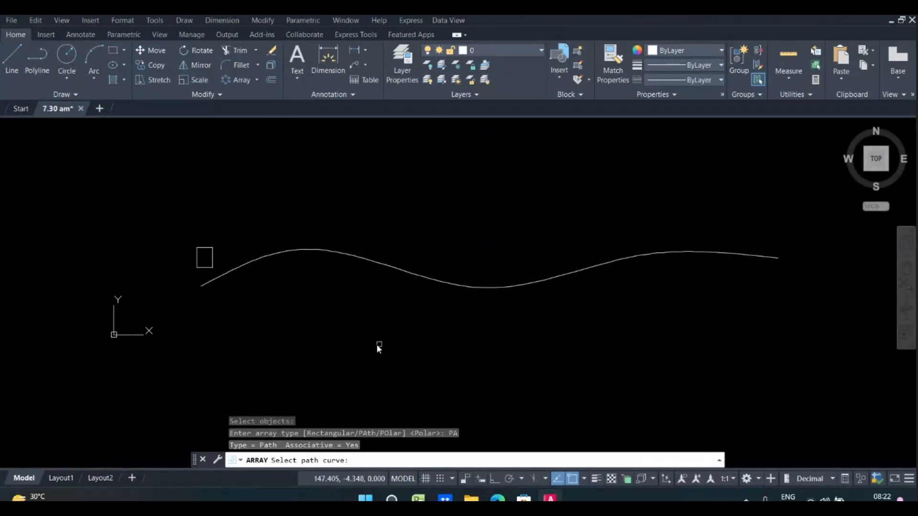
pyautogui.click(280, 256)
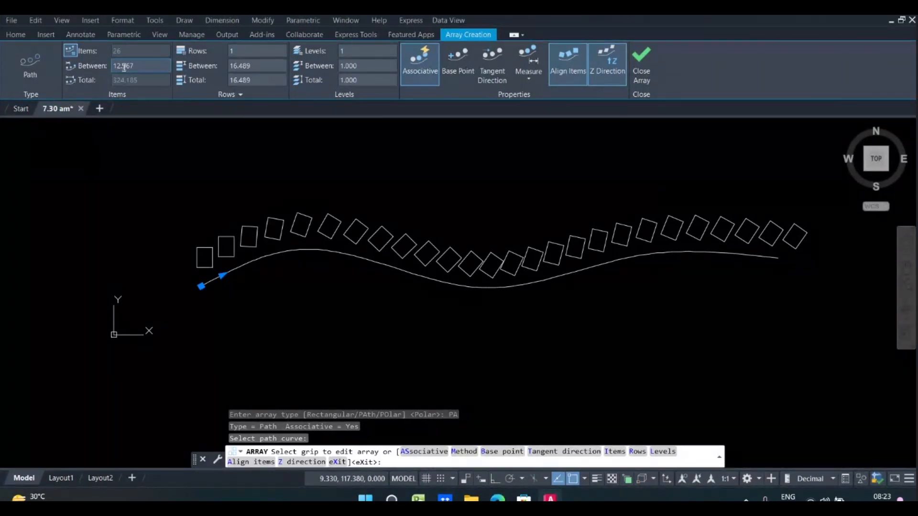
# Set the spacing between the path array's items to 16.
pyautogui.click(142, 66)
pyautogui.write('16')
pyautogui.press('Return')
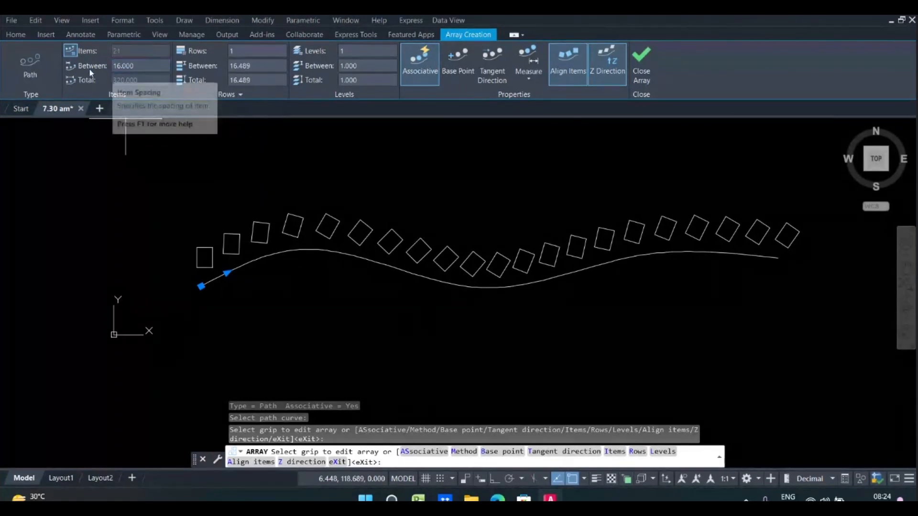
# Toggle the path array's item count between automatic filling and manual entry, leaving it on automatic.
pyautogui.click(73, 51)
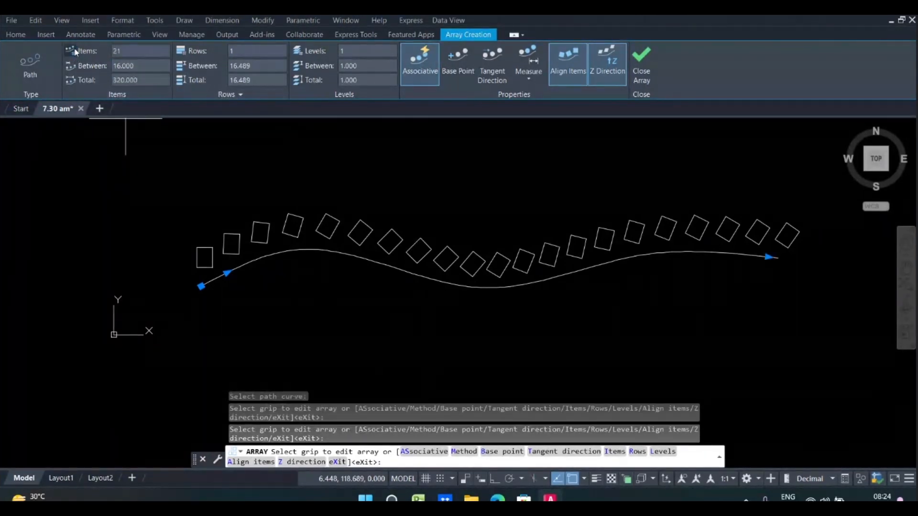
pyautogui.click(73, 51)
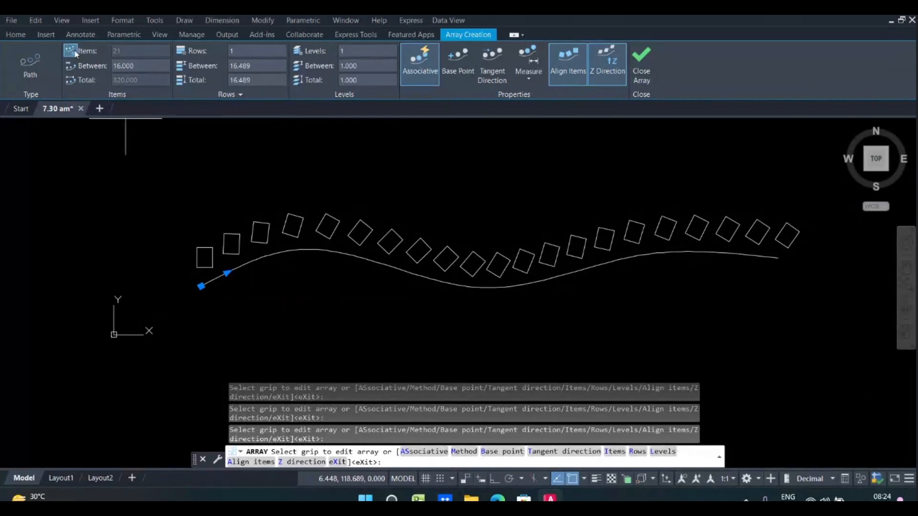
pyautogui.click(74, 51)
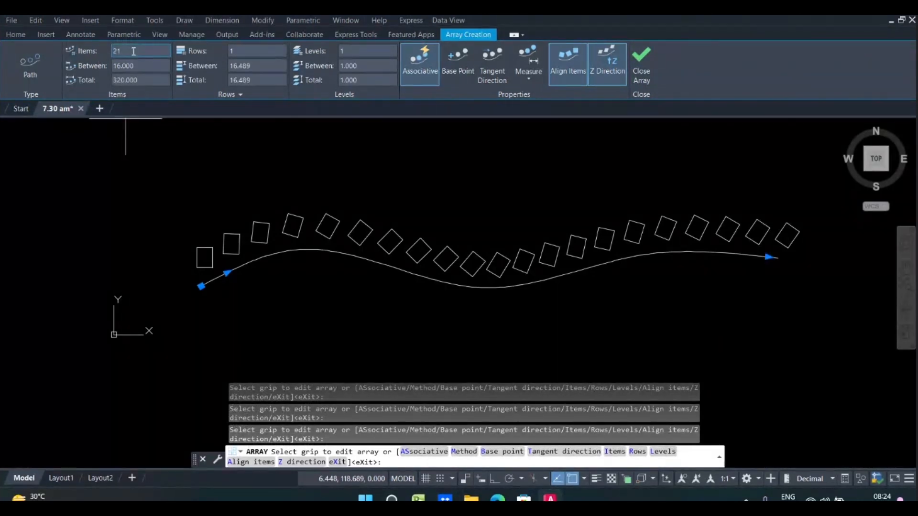
pyautogui.click(123, 50)
pyautogui.click(68, 49)
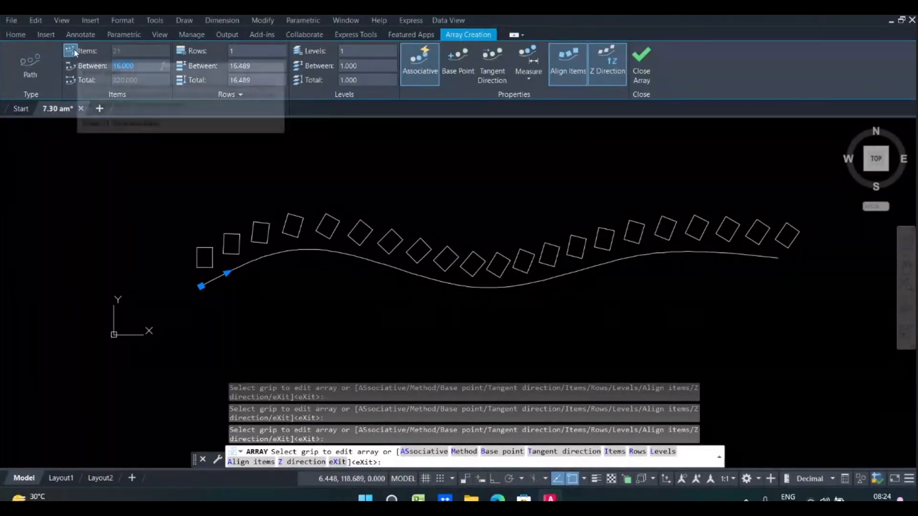
pyautogui.click(74, 52)
pyautogui.click(124, 53)
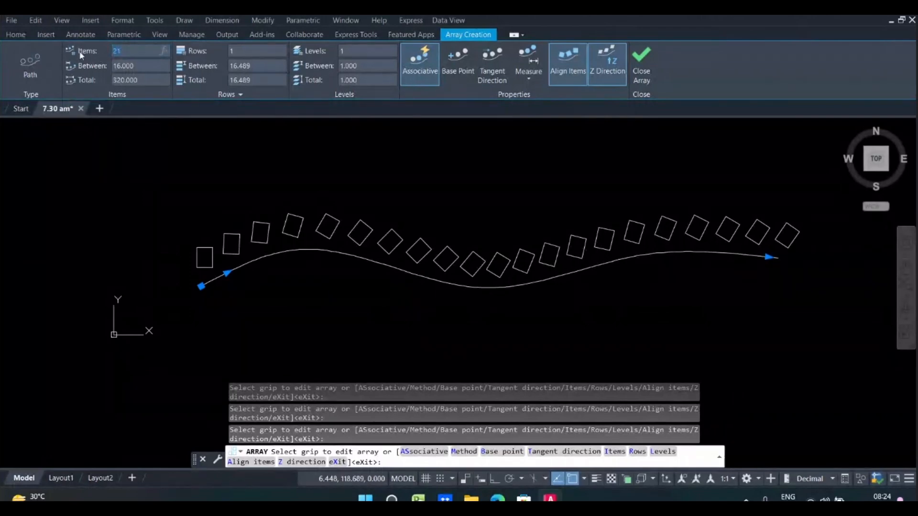
pyautogui.click(75, 51)
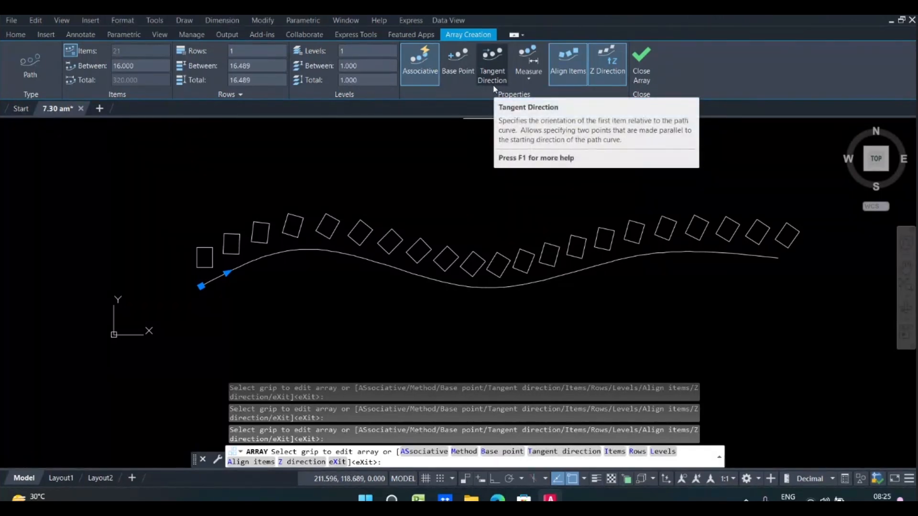
# Set the path array's tangent direction to Normal and finish the array.
pyautogui.click(564, 457)
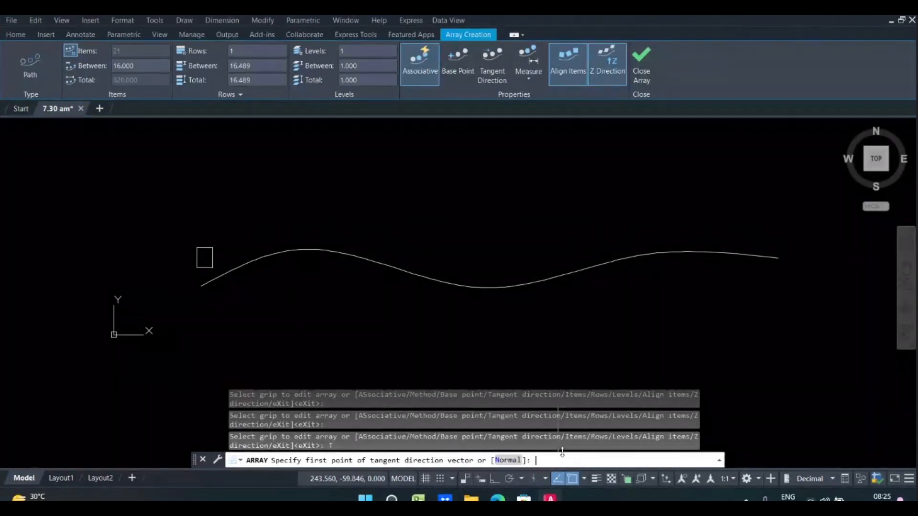
pyautogui.click(508, 462)
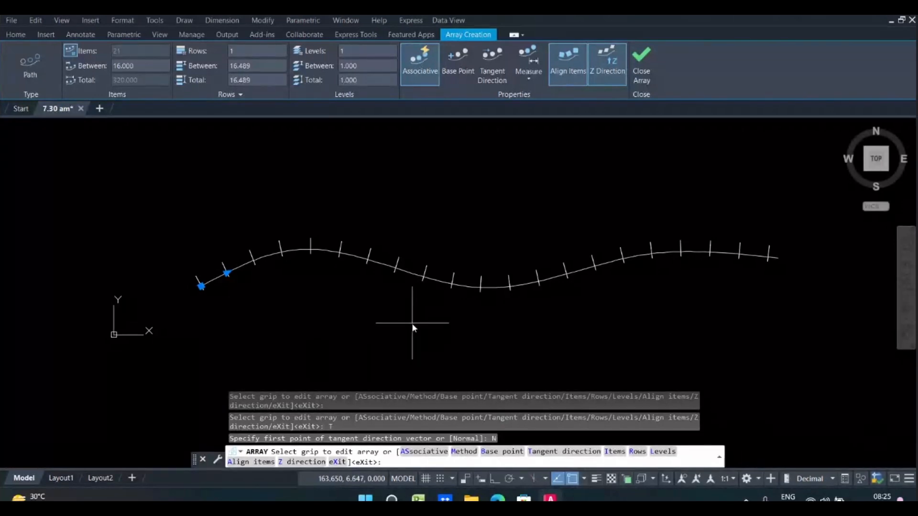
pyautogui.press('Escape')
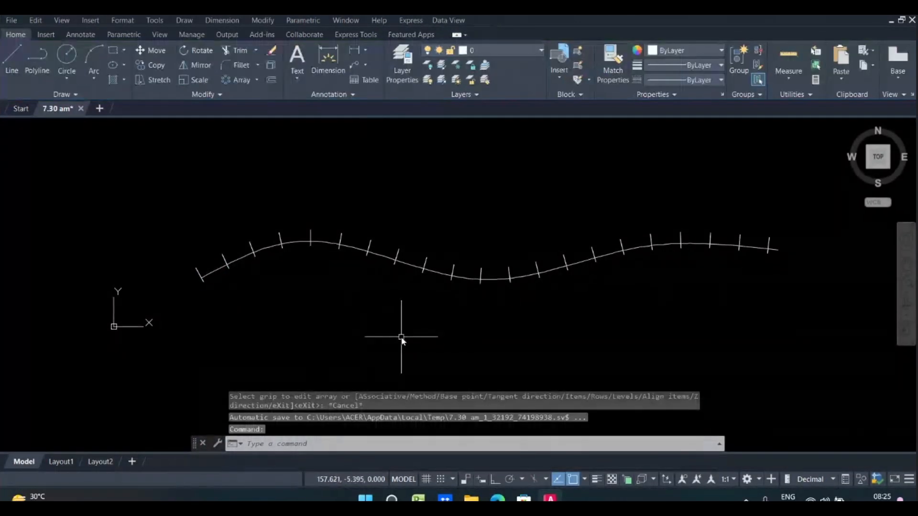
# Examine in 3D from several sides how the arrayed rectangles stand along the spline.
pyautogui.keyDown('shift'); pyautogui.moveTo(379, 338); pyautogui.dragTo(445, 223, button='middle'); pyautogui.keyUp('shift')
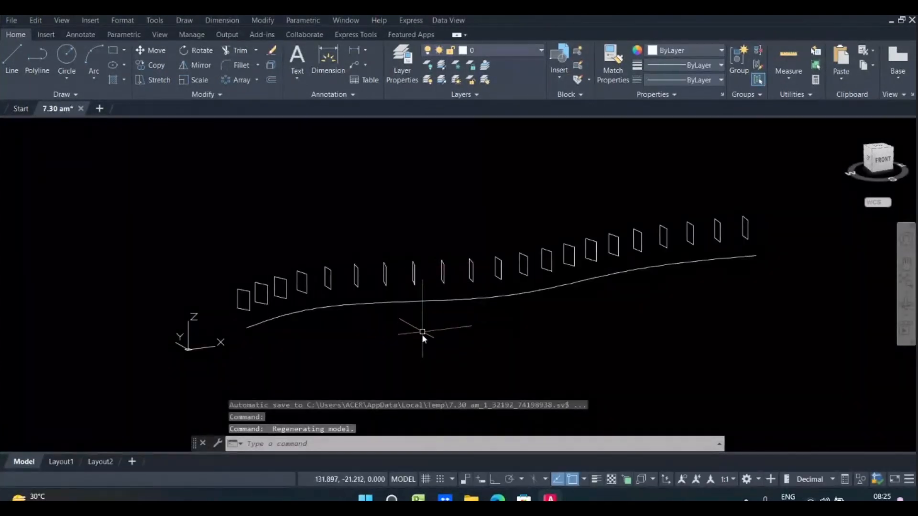
pyautogui.keyDown('shift'); pyautogui.moveTo(436, 291); pyautogui.dragTo(502, 313, button='middle'); pyautogui.keyUp('shift')
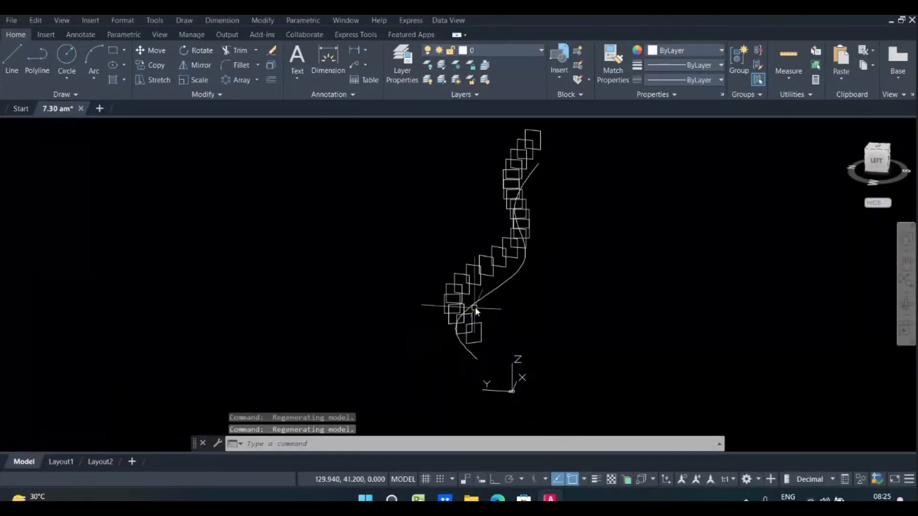
pyautogui.keyDown('shift'); pyautogui.moveTo(526, 241); pyautogui.dragTo(556, 268, button='middle'); pyautogui.keyUp('shift')
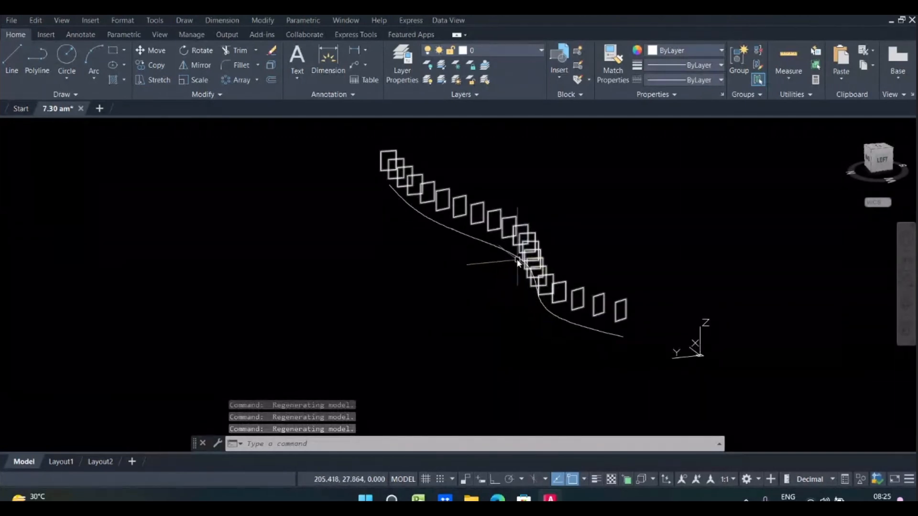
pyautogui.keyDown('shift'); pyautogui.moveTo(577, 430); pyautogui.dragTo(529, 395, button='middle'); pyautogui.keyUp('shift')
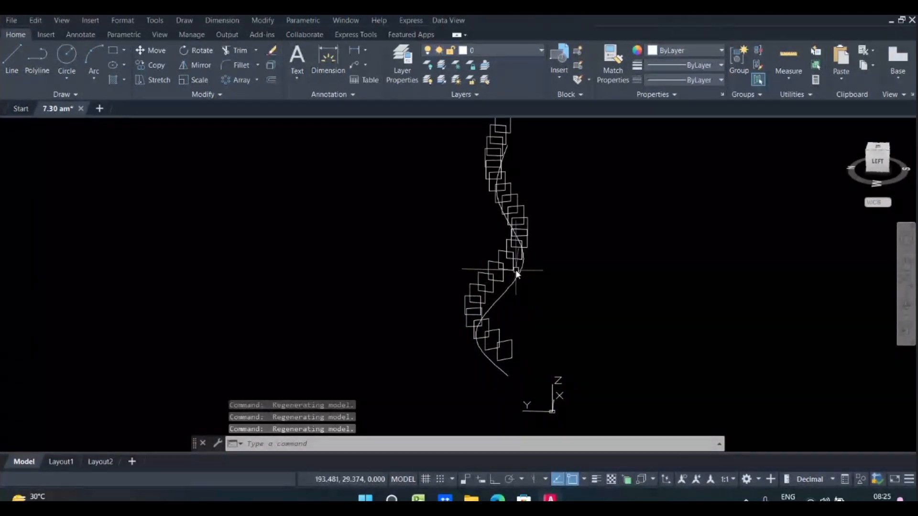
pyautogui.keyDown('shift'); pyautogui.moveTo(525, 329); pyautogui.dragTo(605, 332, button='middle'); pyautogui.keyUp('shift')
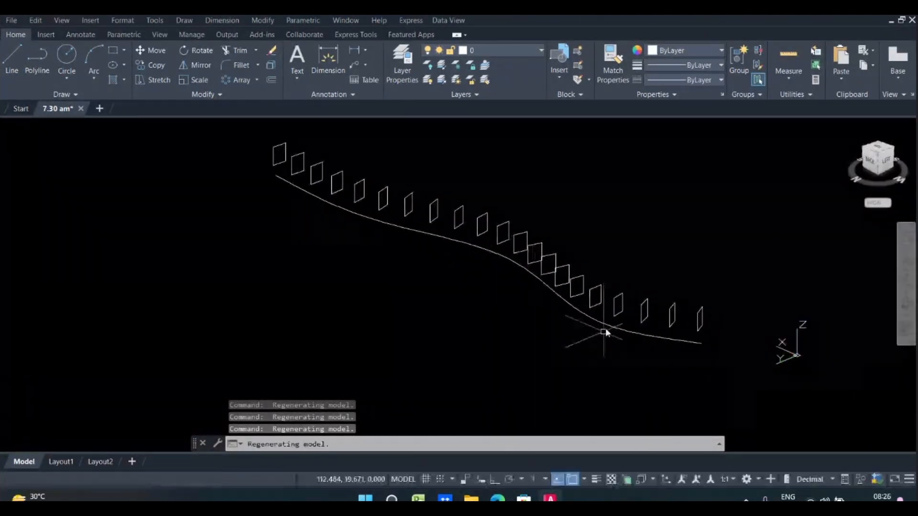
pyautogui.keyDown('shift'); pyautogui.moveTo(494, 316); pyautogui.dragTo(553, 324, button='middle'); pyautogui.keyUp('shift')
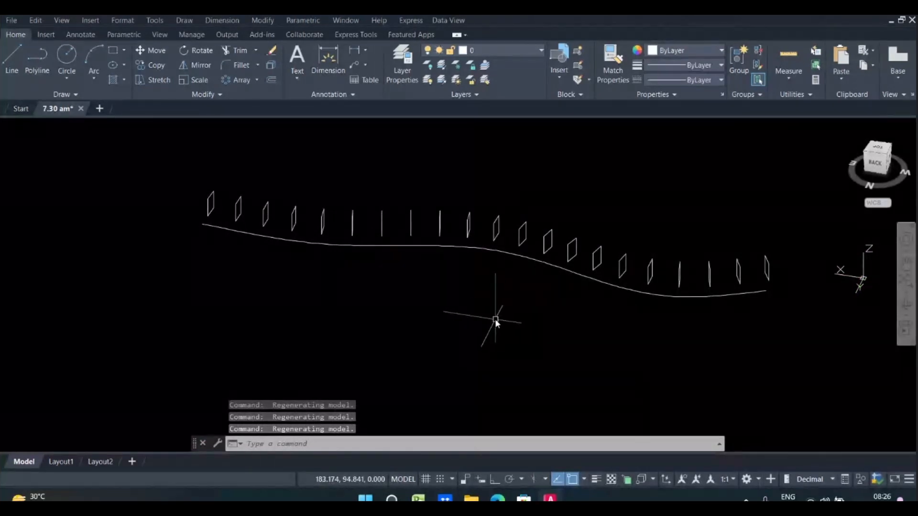
pyautogui.keyDown('shift'); pyautogui.moveTo(491, 323); pyautogui.dragTo(533, 297, button='middle'); pyautogui.keyUp('shift')
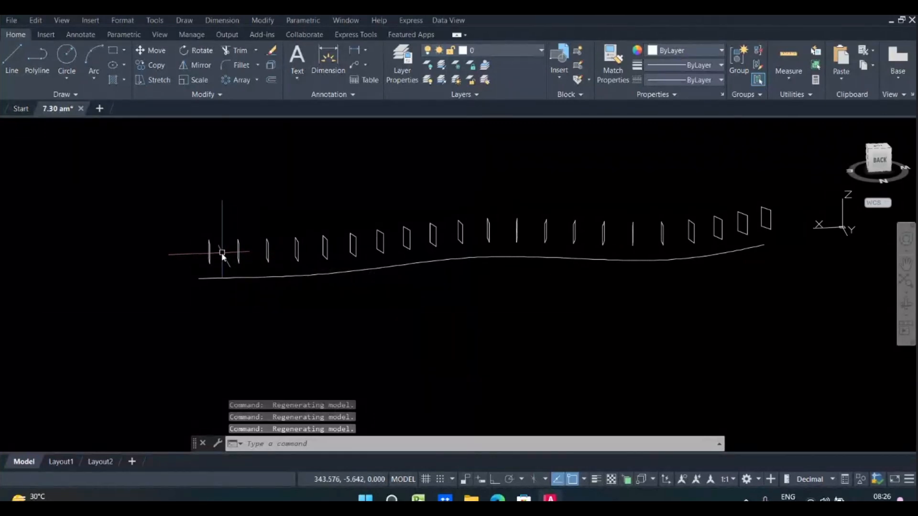
pyautogui.keyDown('shift'); pyautogui.moveTo(424, 311); pyautogui.dragTo(407, 311, button='middle'); pyautogui.keyUp('shift')
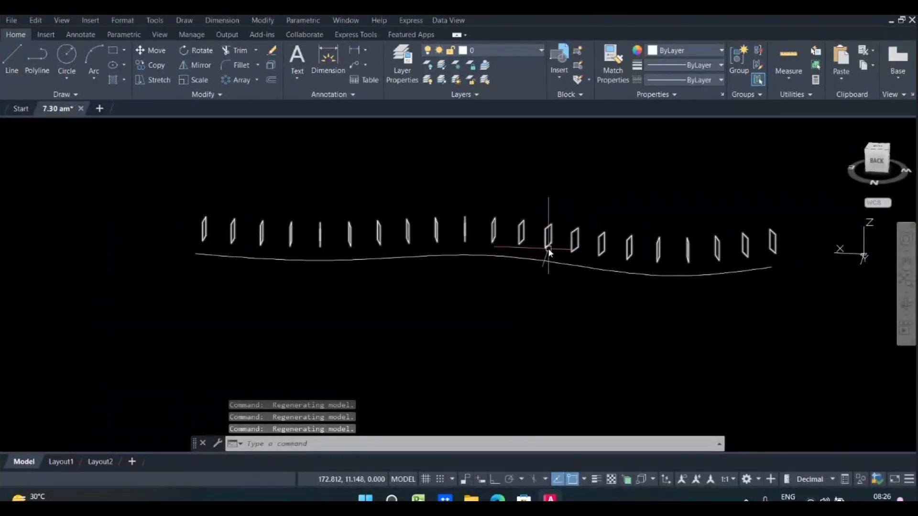
pyautogui.keyDown('shift'); pyautogui.moveTo(511, 302); pyautogui.dragTo(531, 311, button='middle'); pyautogui.keyUp('shift')
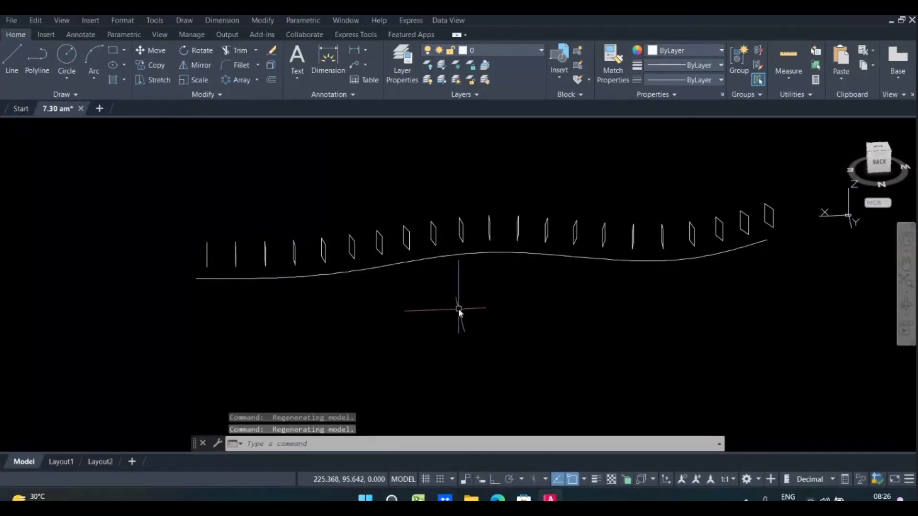
# Restore the plan view of the current UCS with the Plan command, showing the whole array.
pyautogui.write('plan')
pyautogui.press('Return')
pyautogui.press('Return')
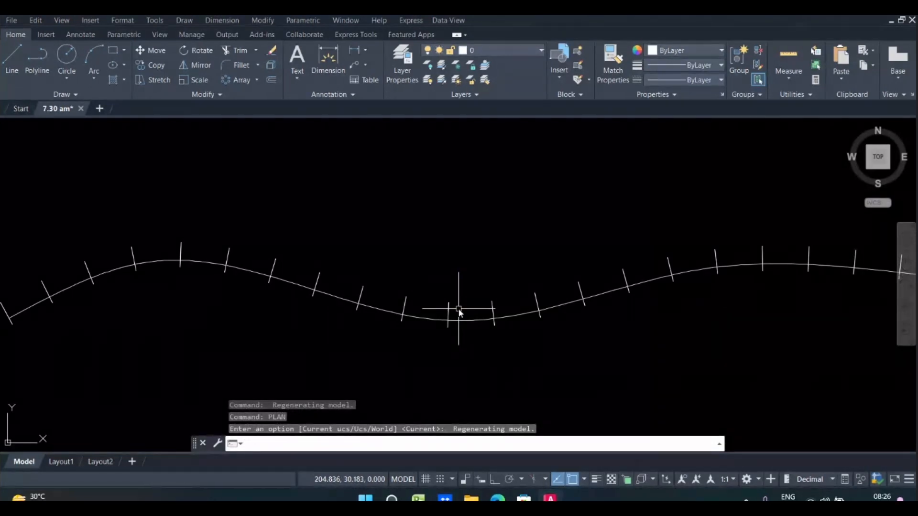
pyautogui.scroll(-2, 465, 312)
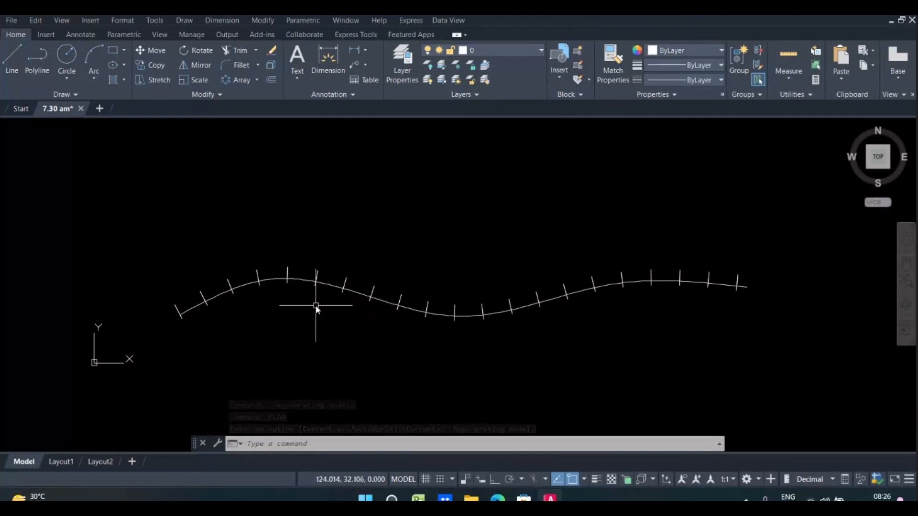
# Erase the spline and the path array of rectangles from the drawing.
pyautogui.moveTo(772, 237); pyautogui.dragTo(748, 241)
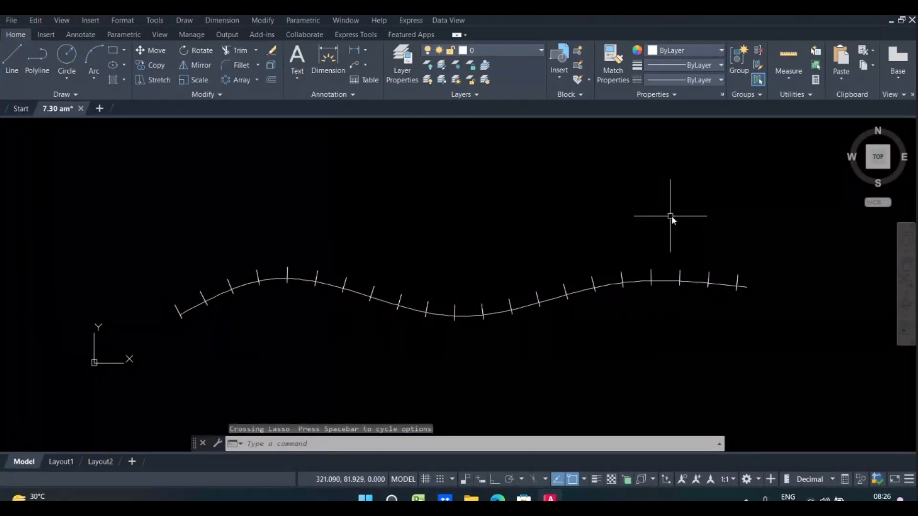
pyautogui.click(763, 215)
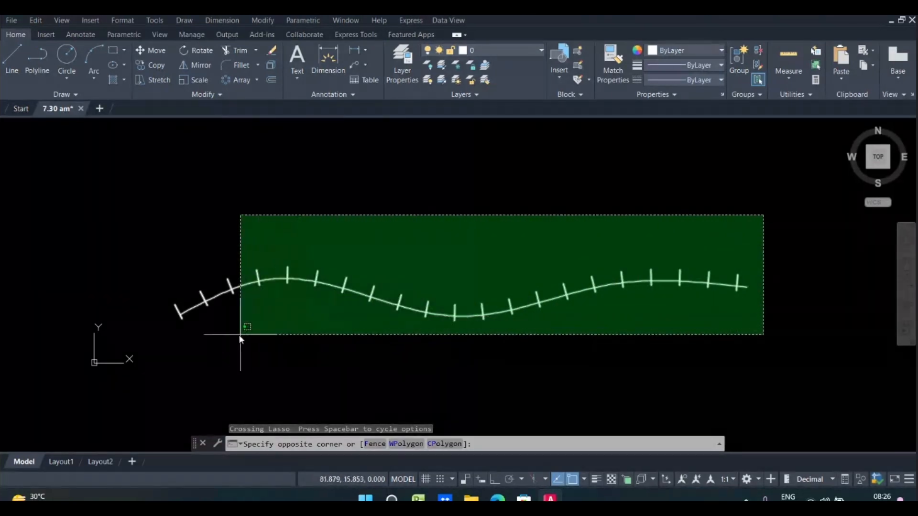
pyautogui.click(174, 347)
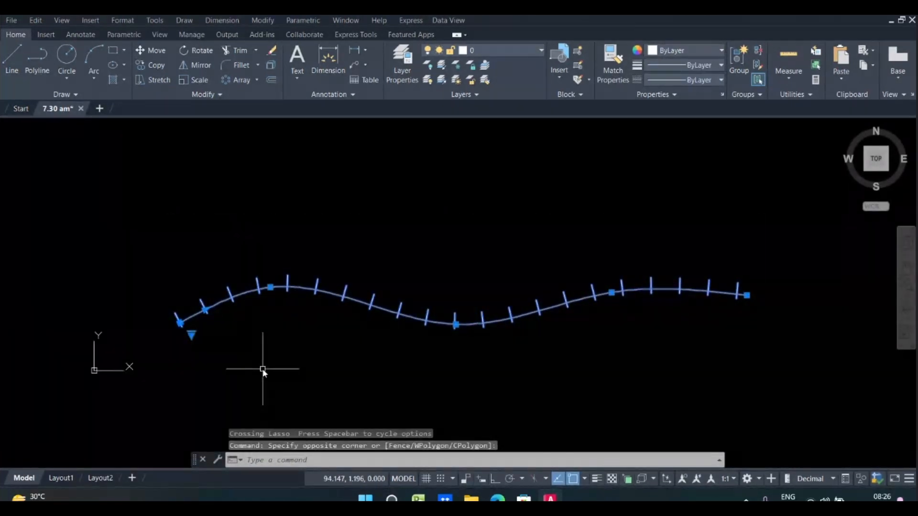
pyautogui.press('Delete')
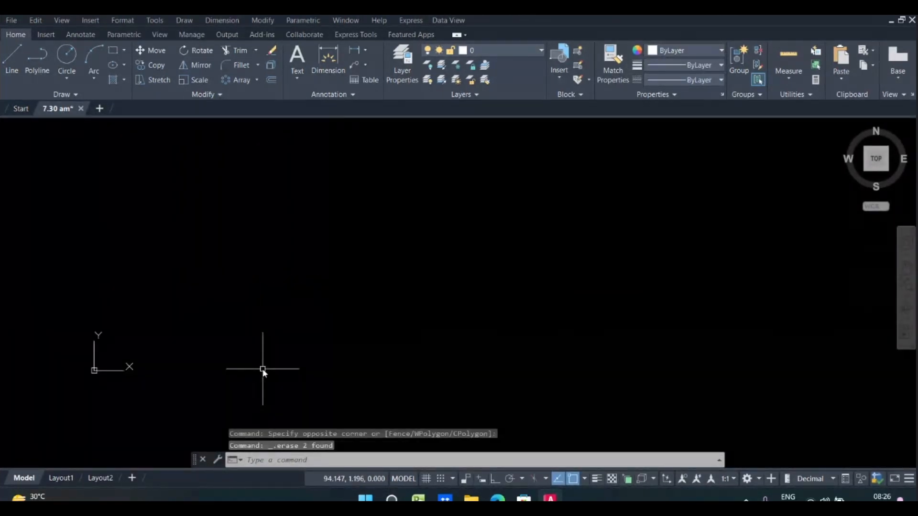